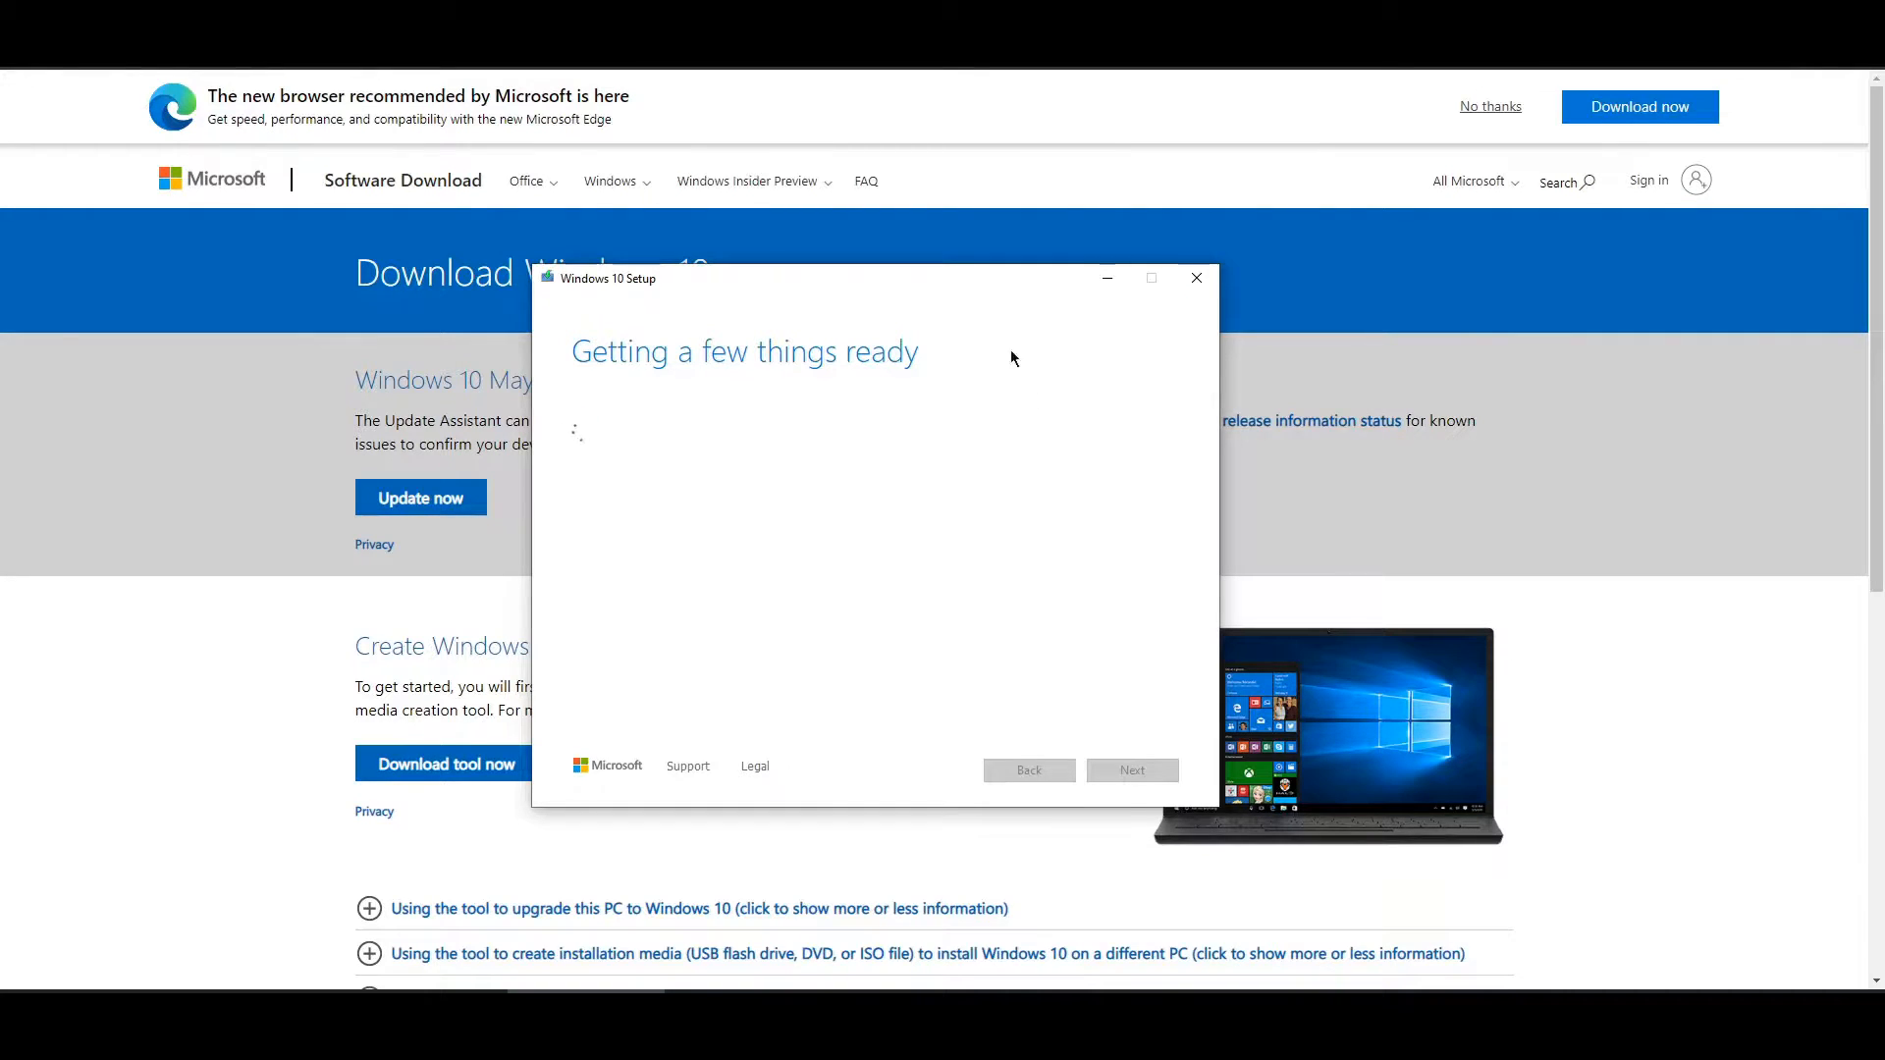
# - Accept the applicable notices and license terms in Windows 10 Setup
pyautogui.moveTo(893, 291); pyautogui.dragTo(892, 271)
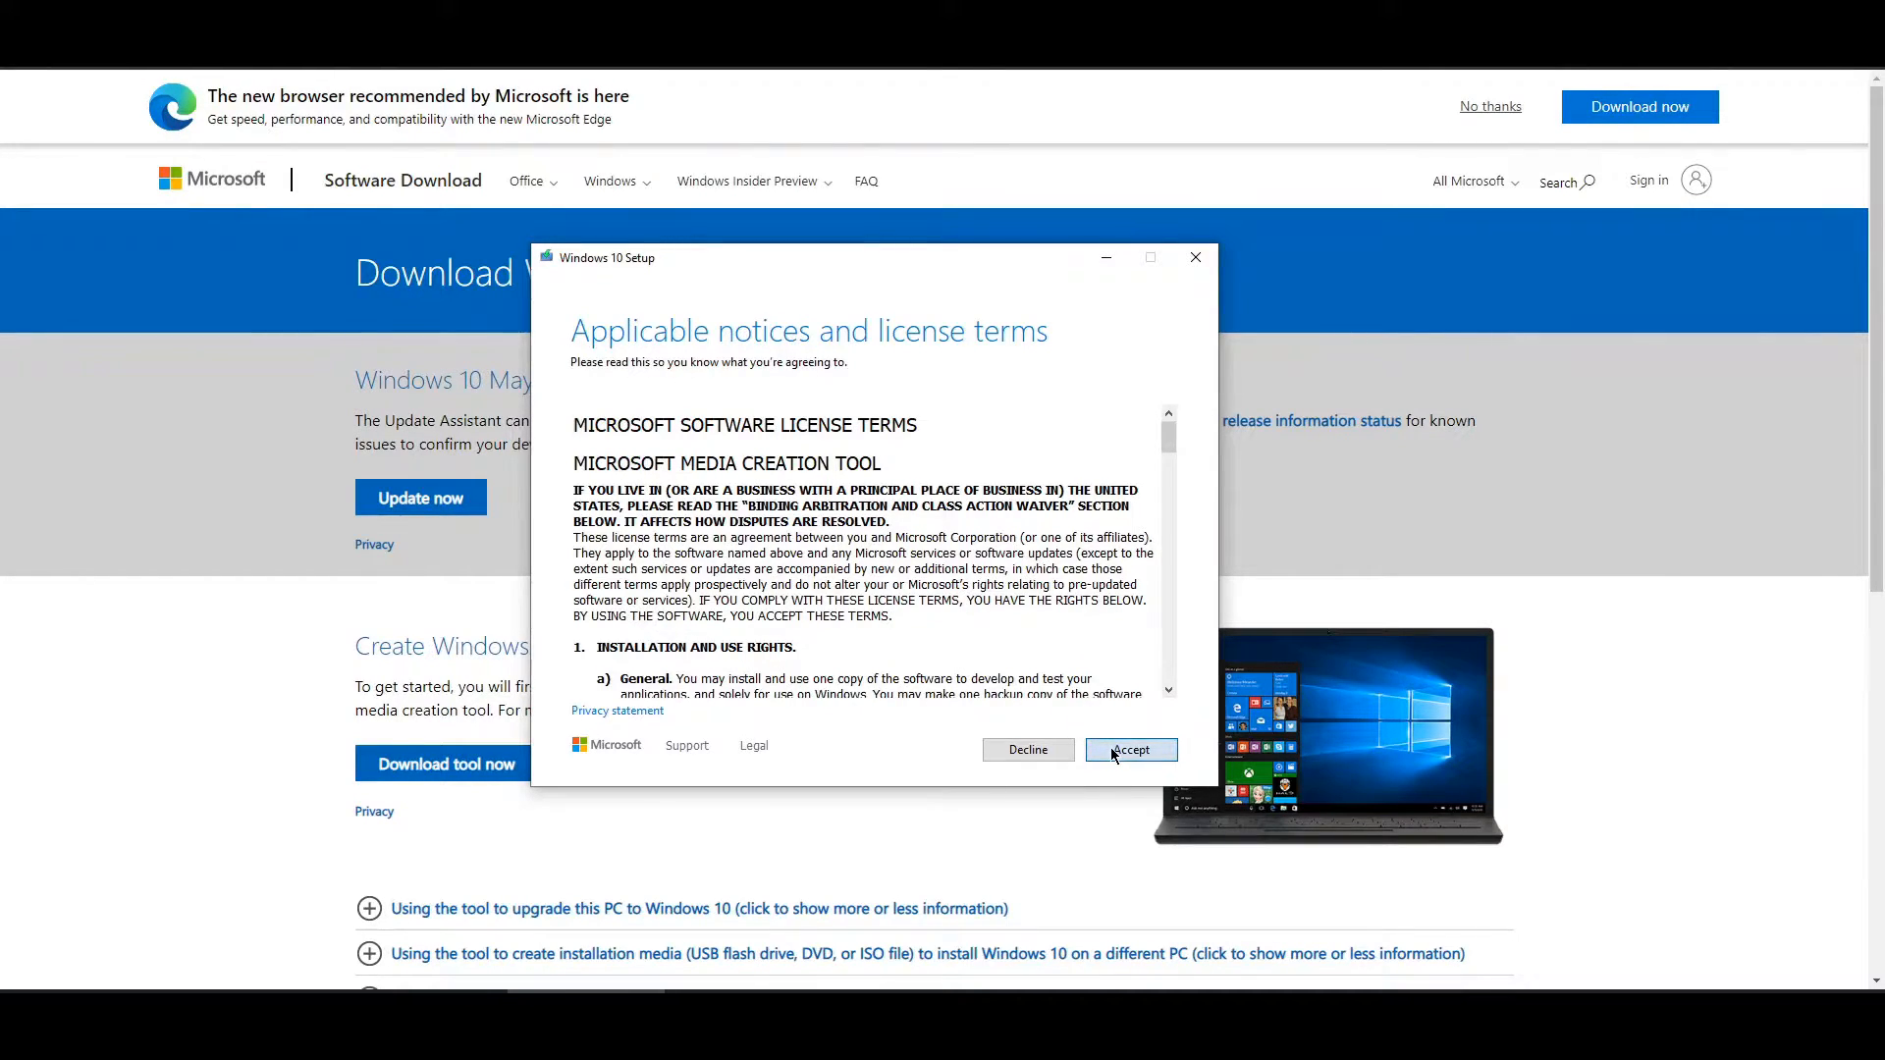
pyautogui.click(1112, 751)
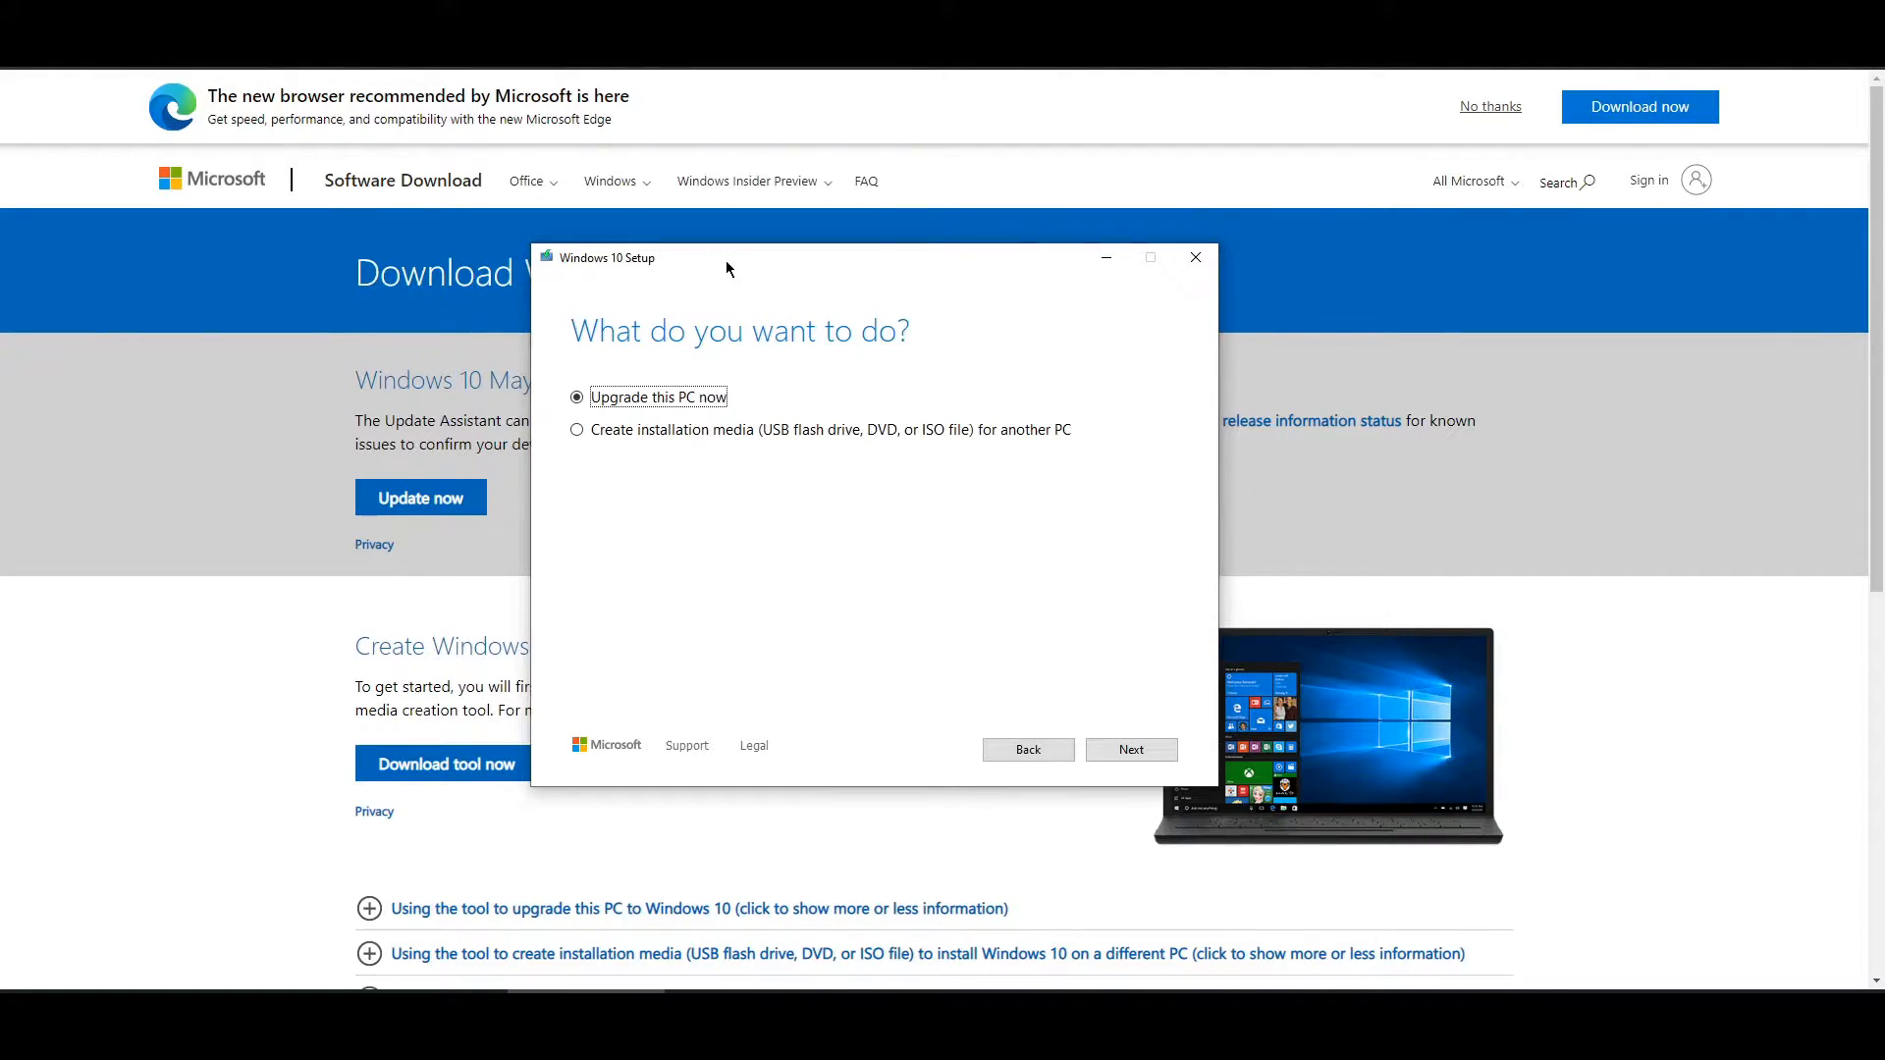
# - Choose Create installation media, keep the recommended 64-bit English options, and pick ISO file
pyautogui.click(577, 429)
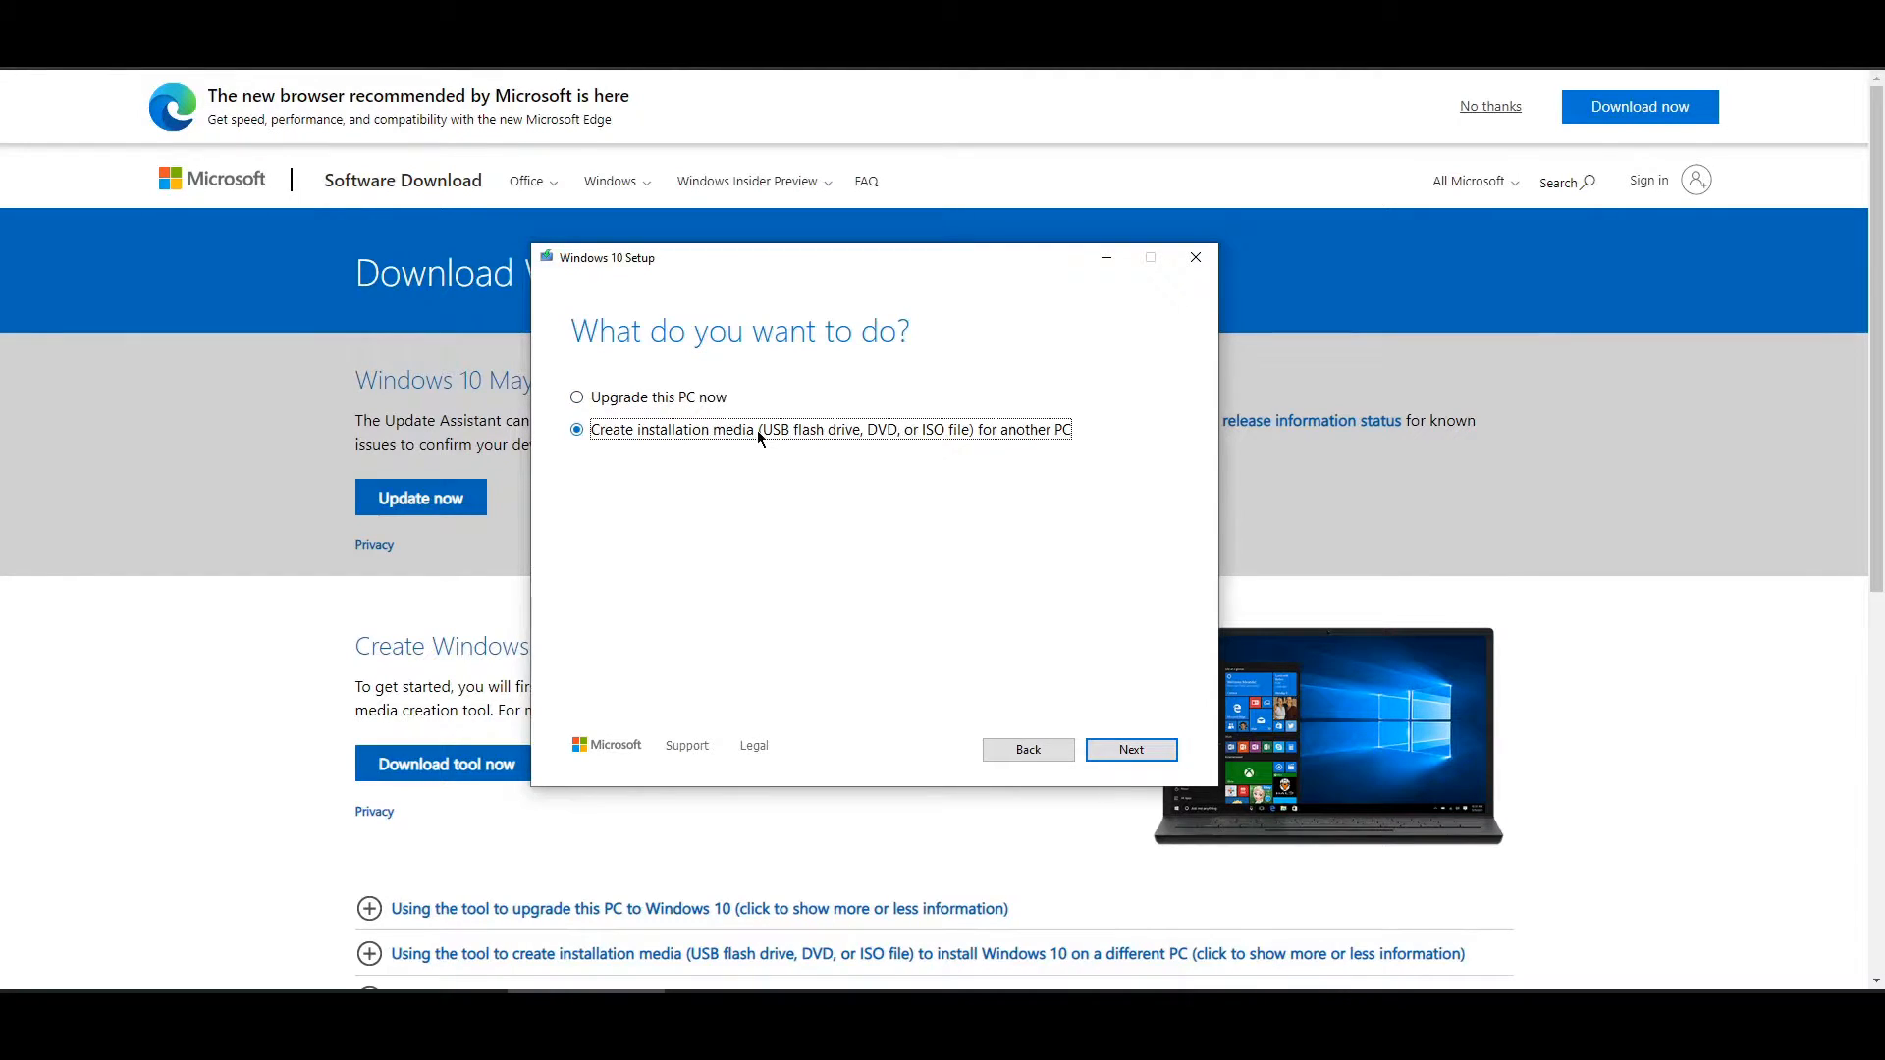
pyautogui.click(1131, 750)
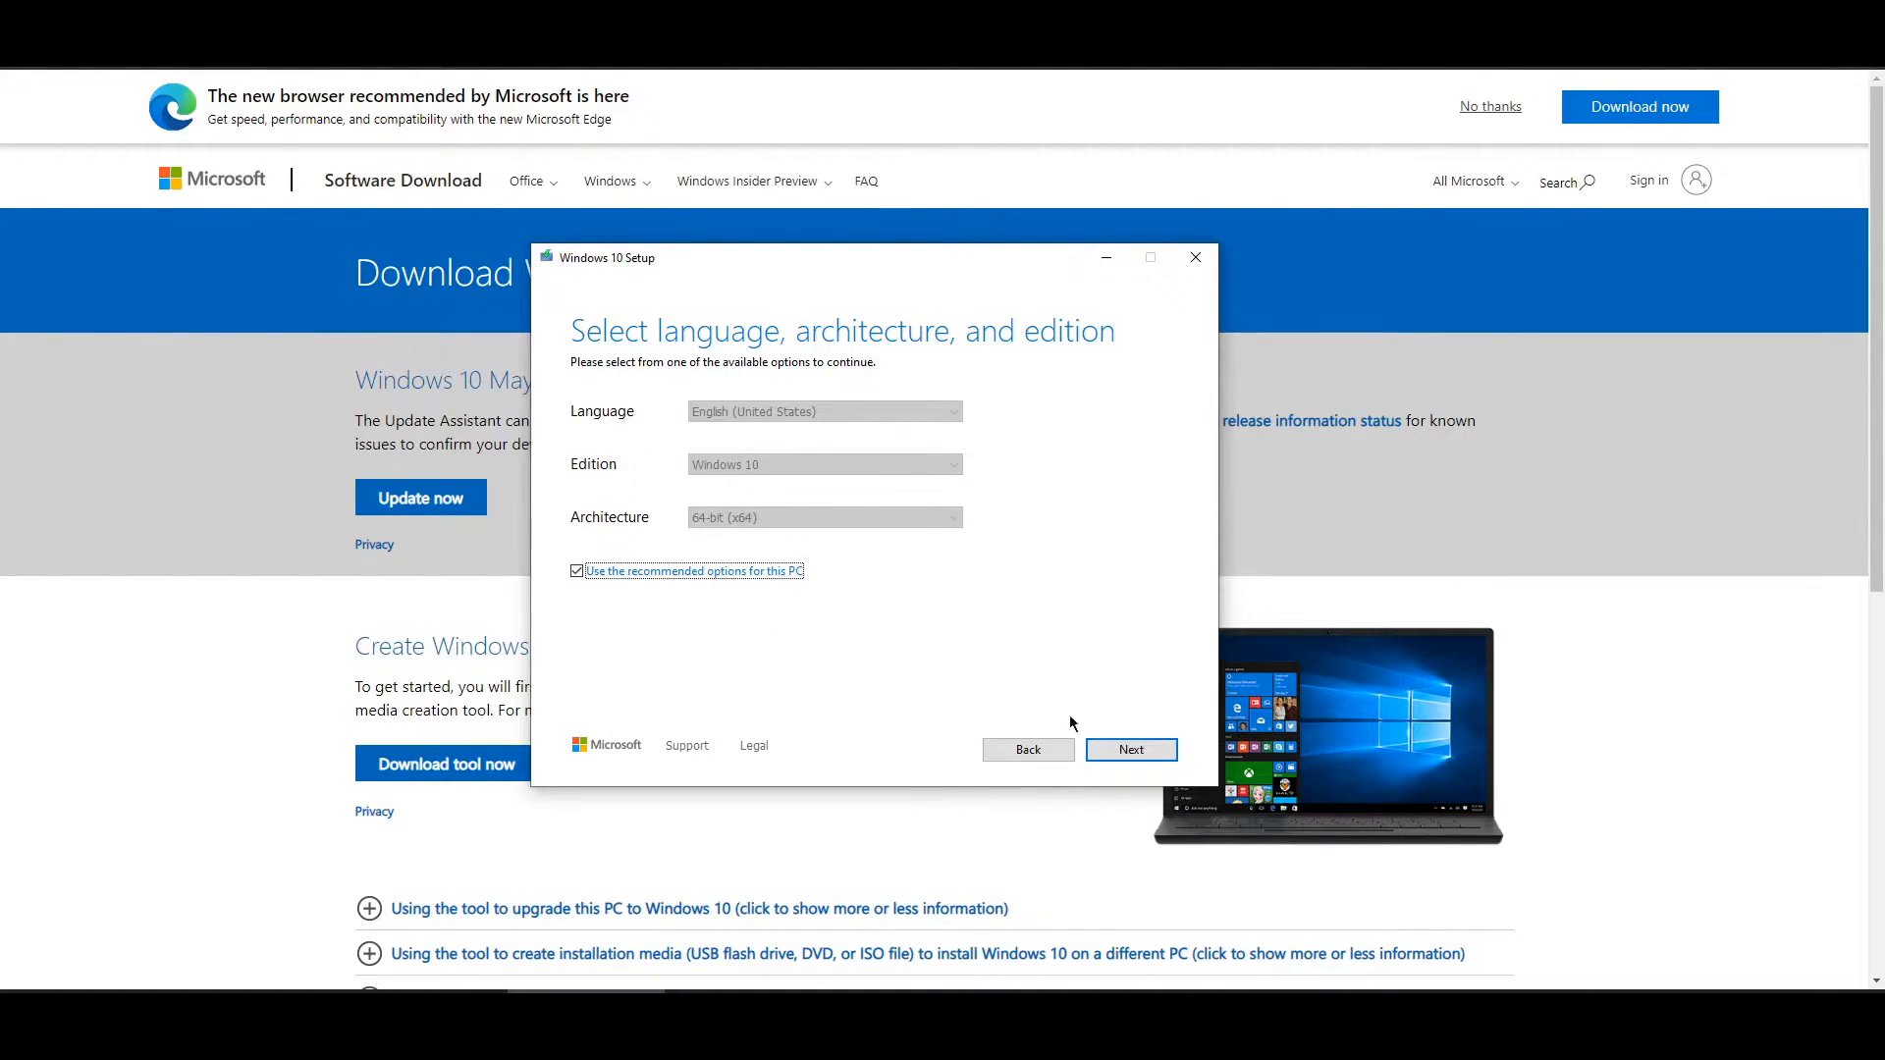
pyautogui.click(1132, 750)
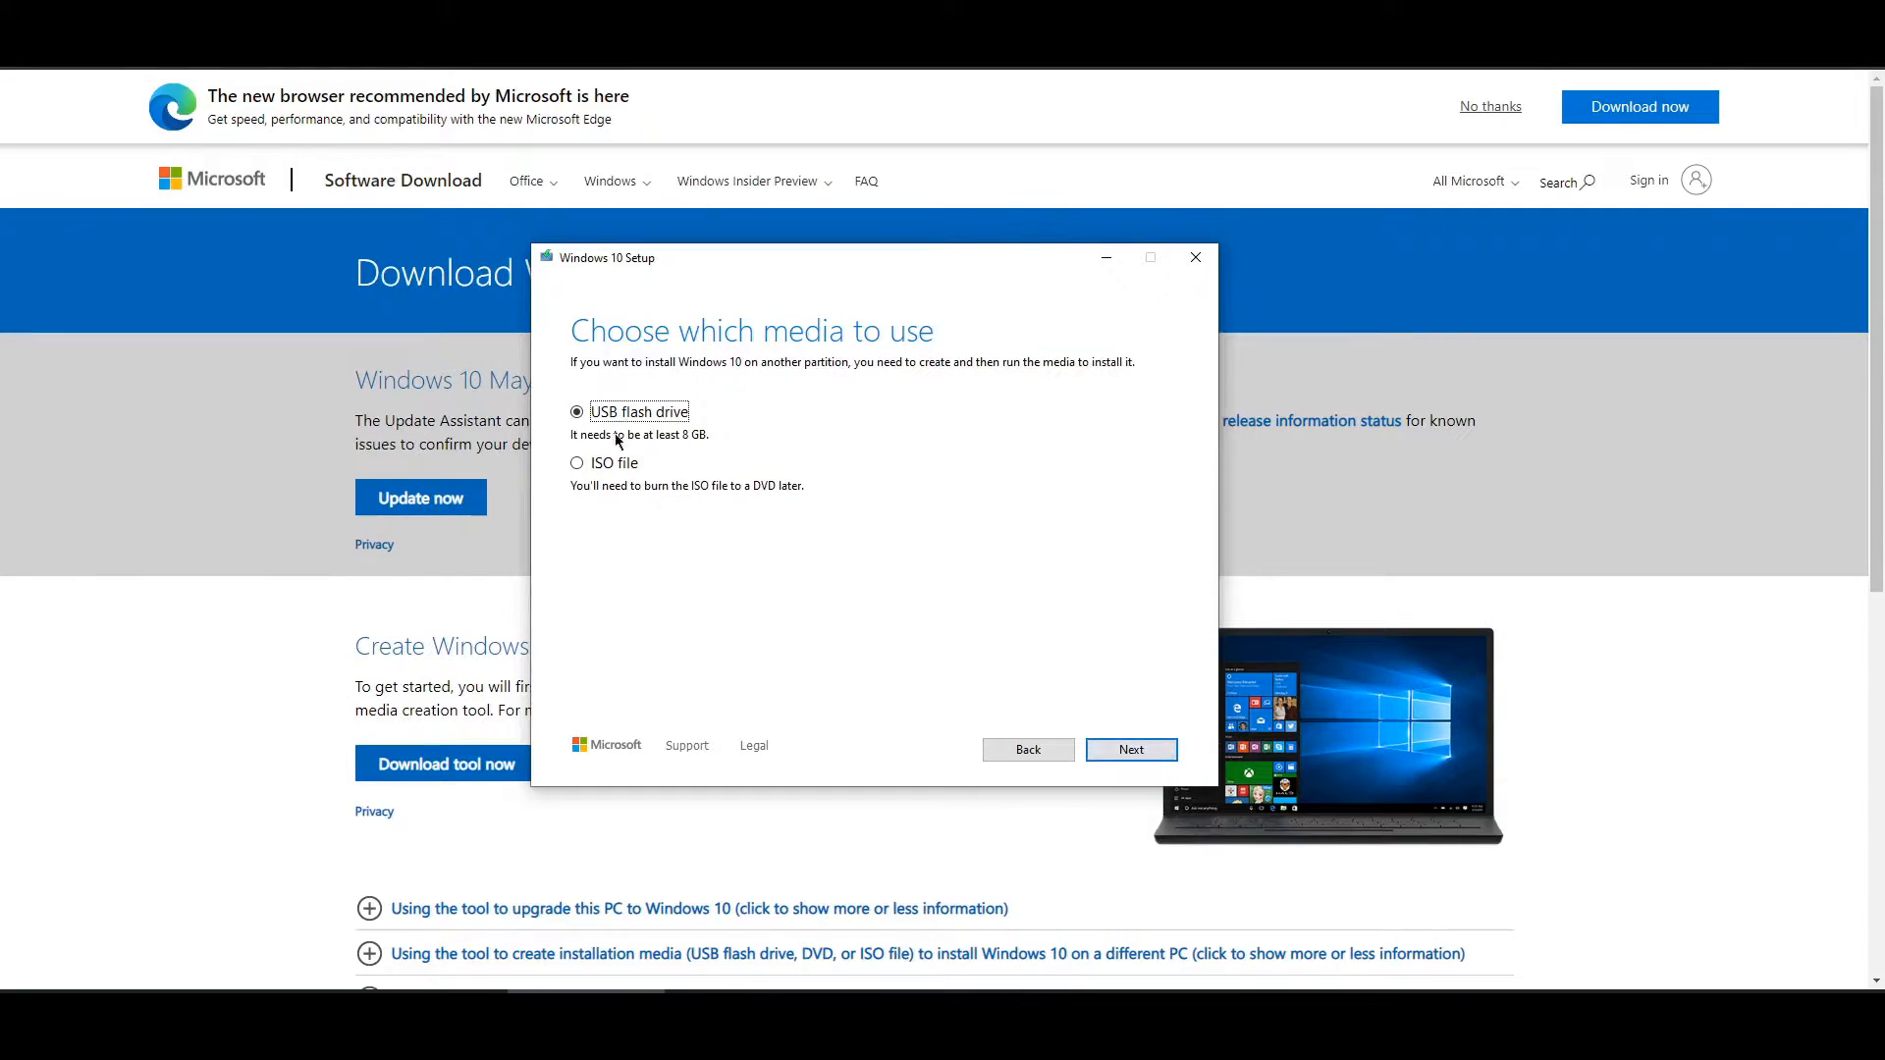
pyautogui.click(601, 464)
pyautogui.click(1151, 750)
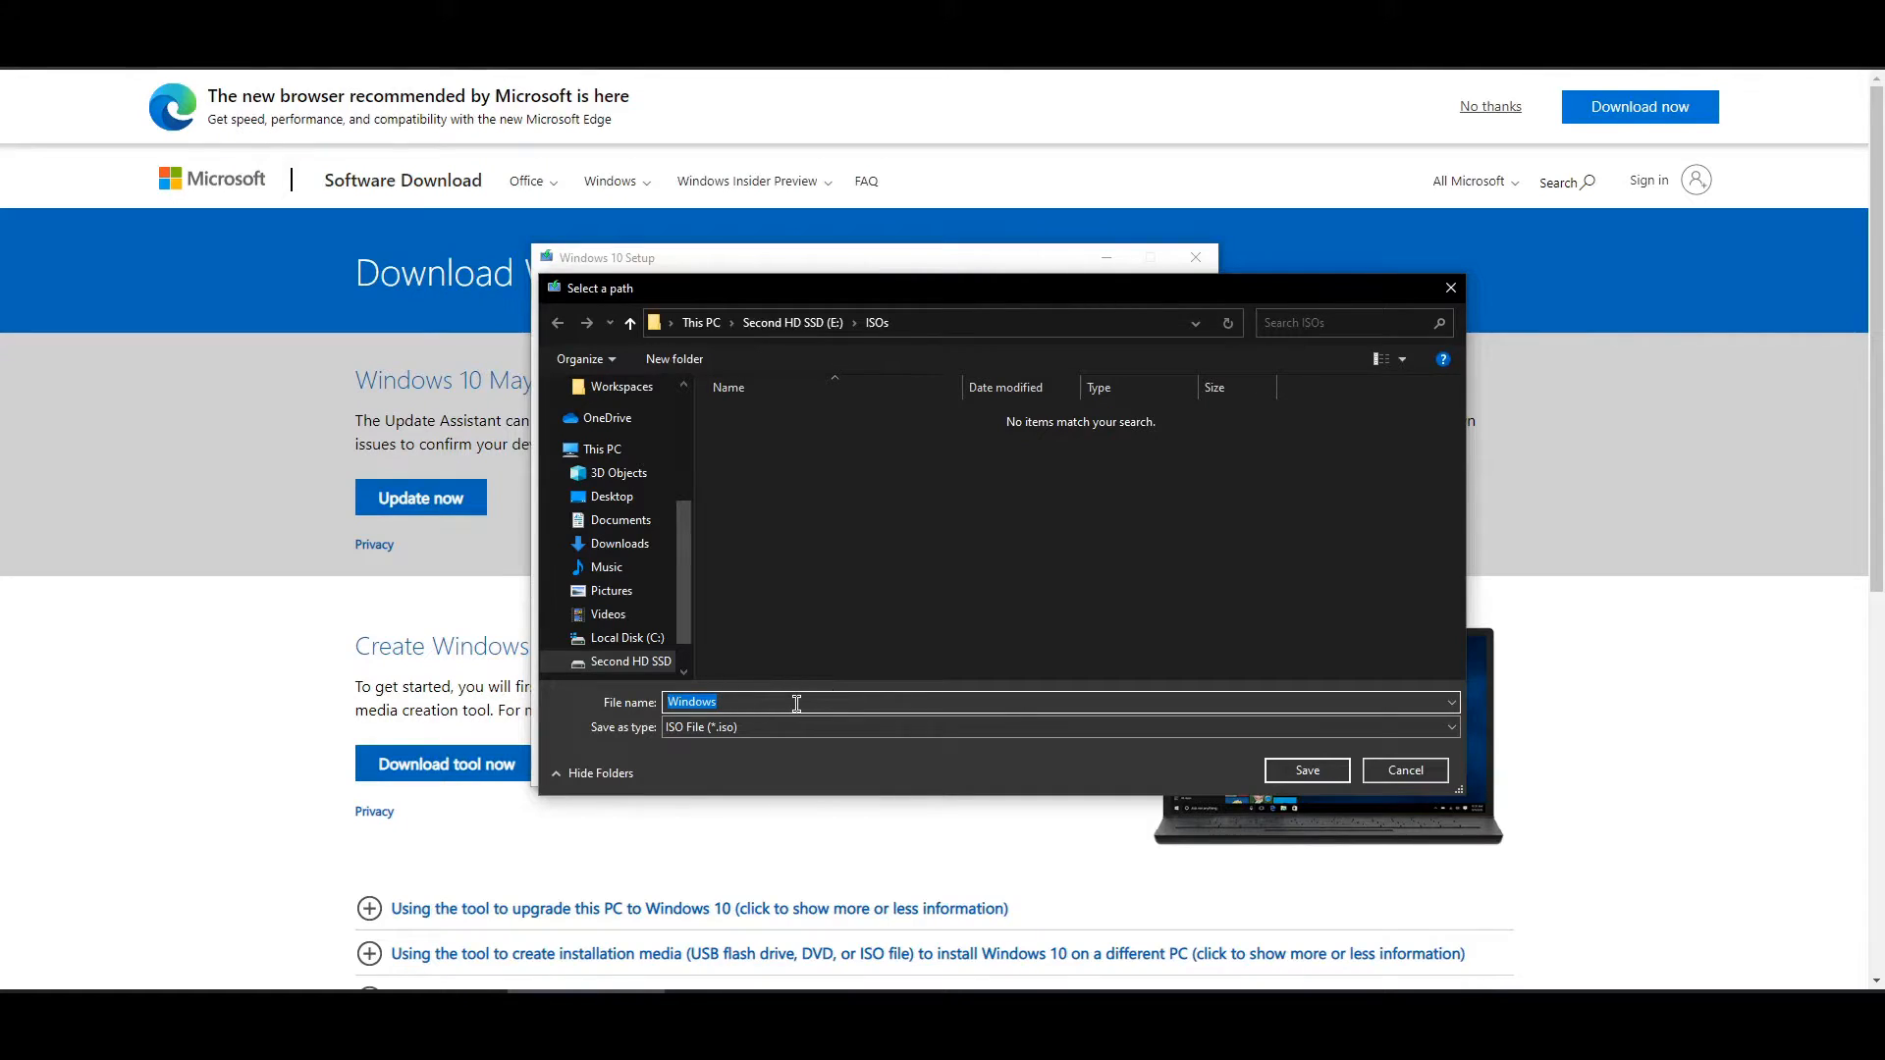
# - Download the ISO as 'windows 10 x64.iso' to E:\ISOs, then finish setup and minimize the browser
pyautogui.write('windows 10 x64')
pyautogui.click(1309, 774)
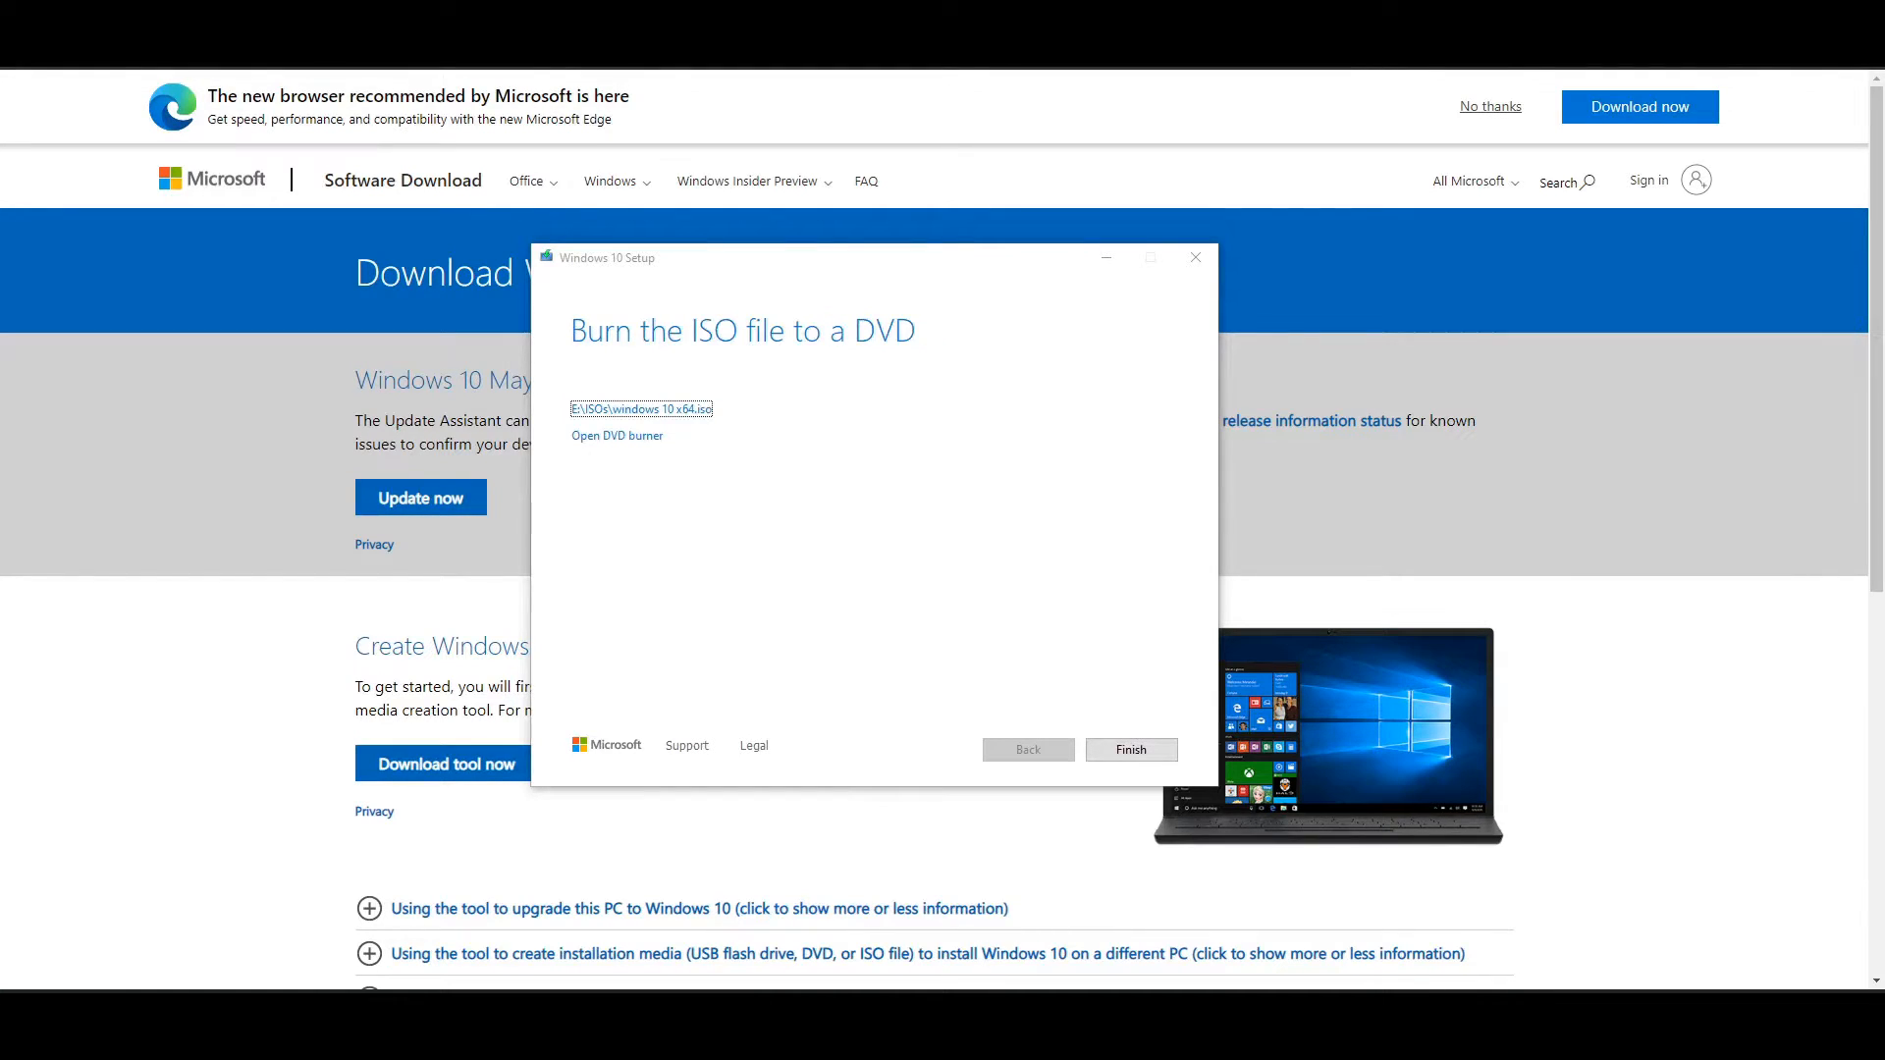
pyautogui.click(1096, 747)
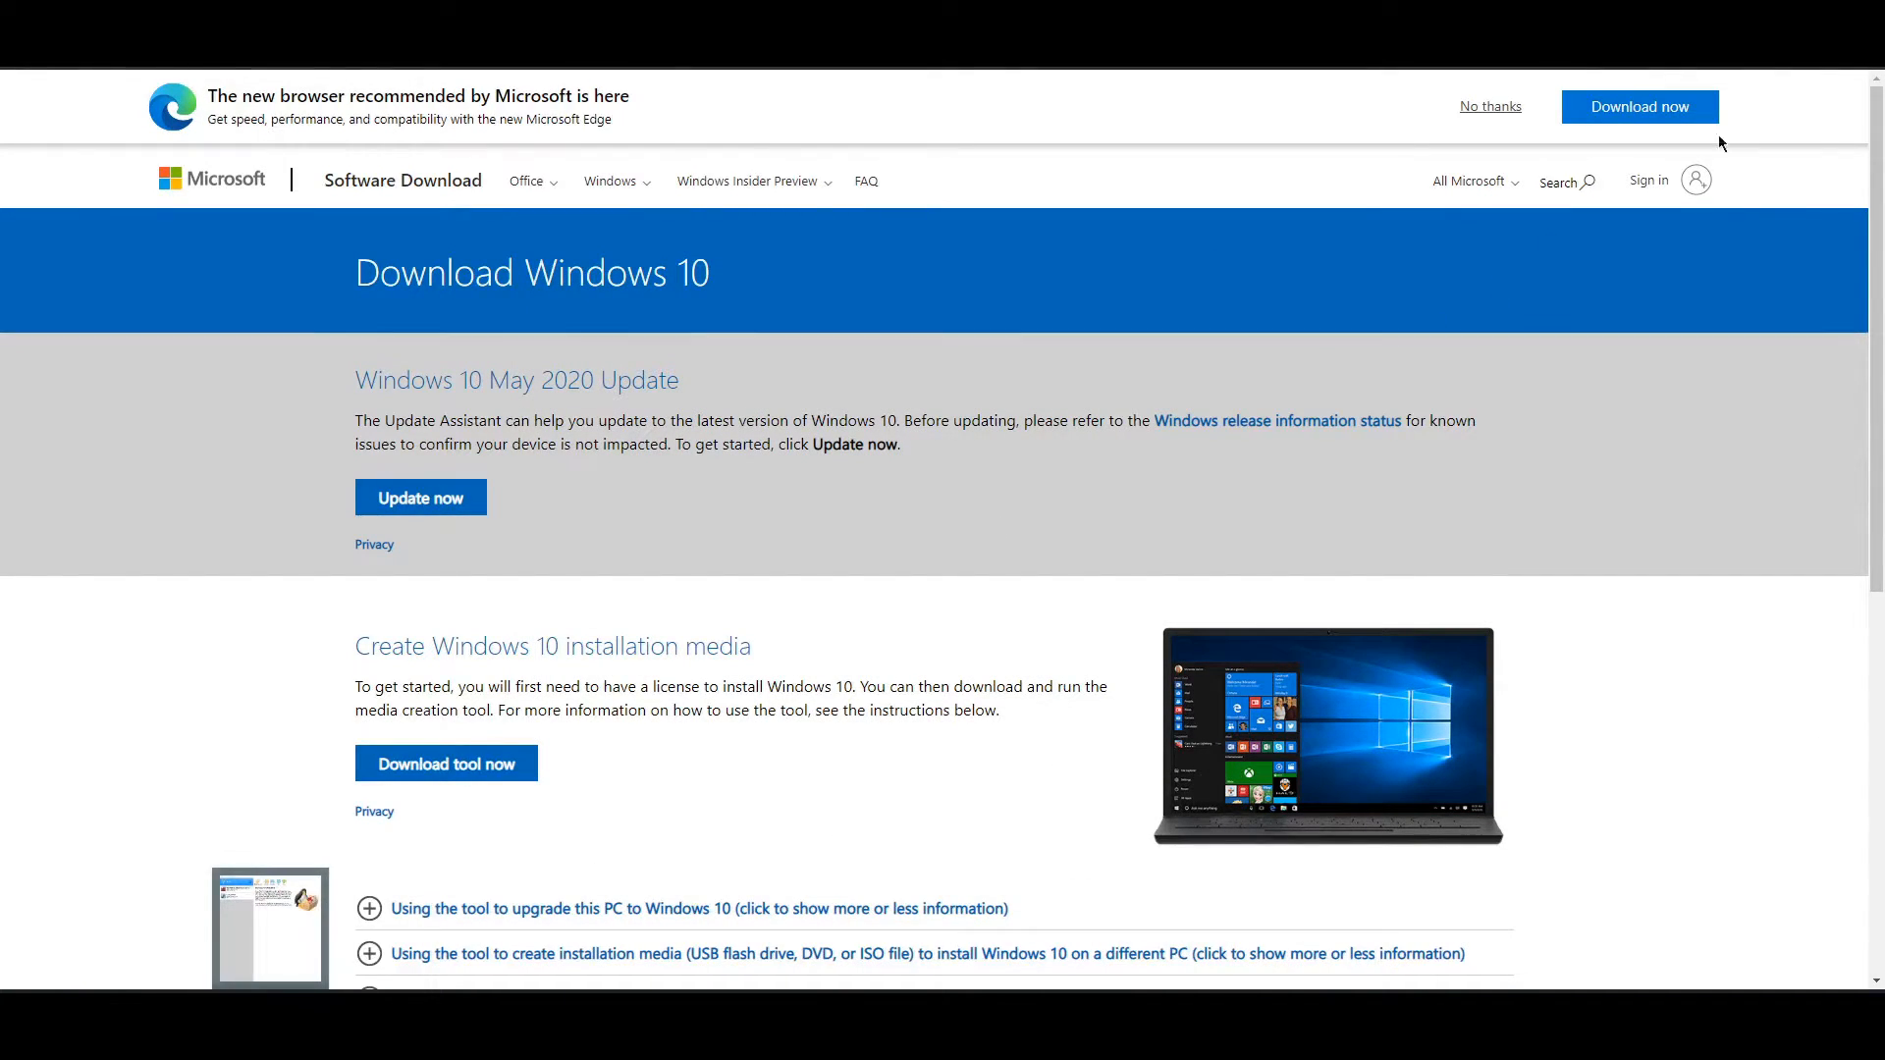
pyautogui.click(1750, 11)
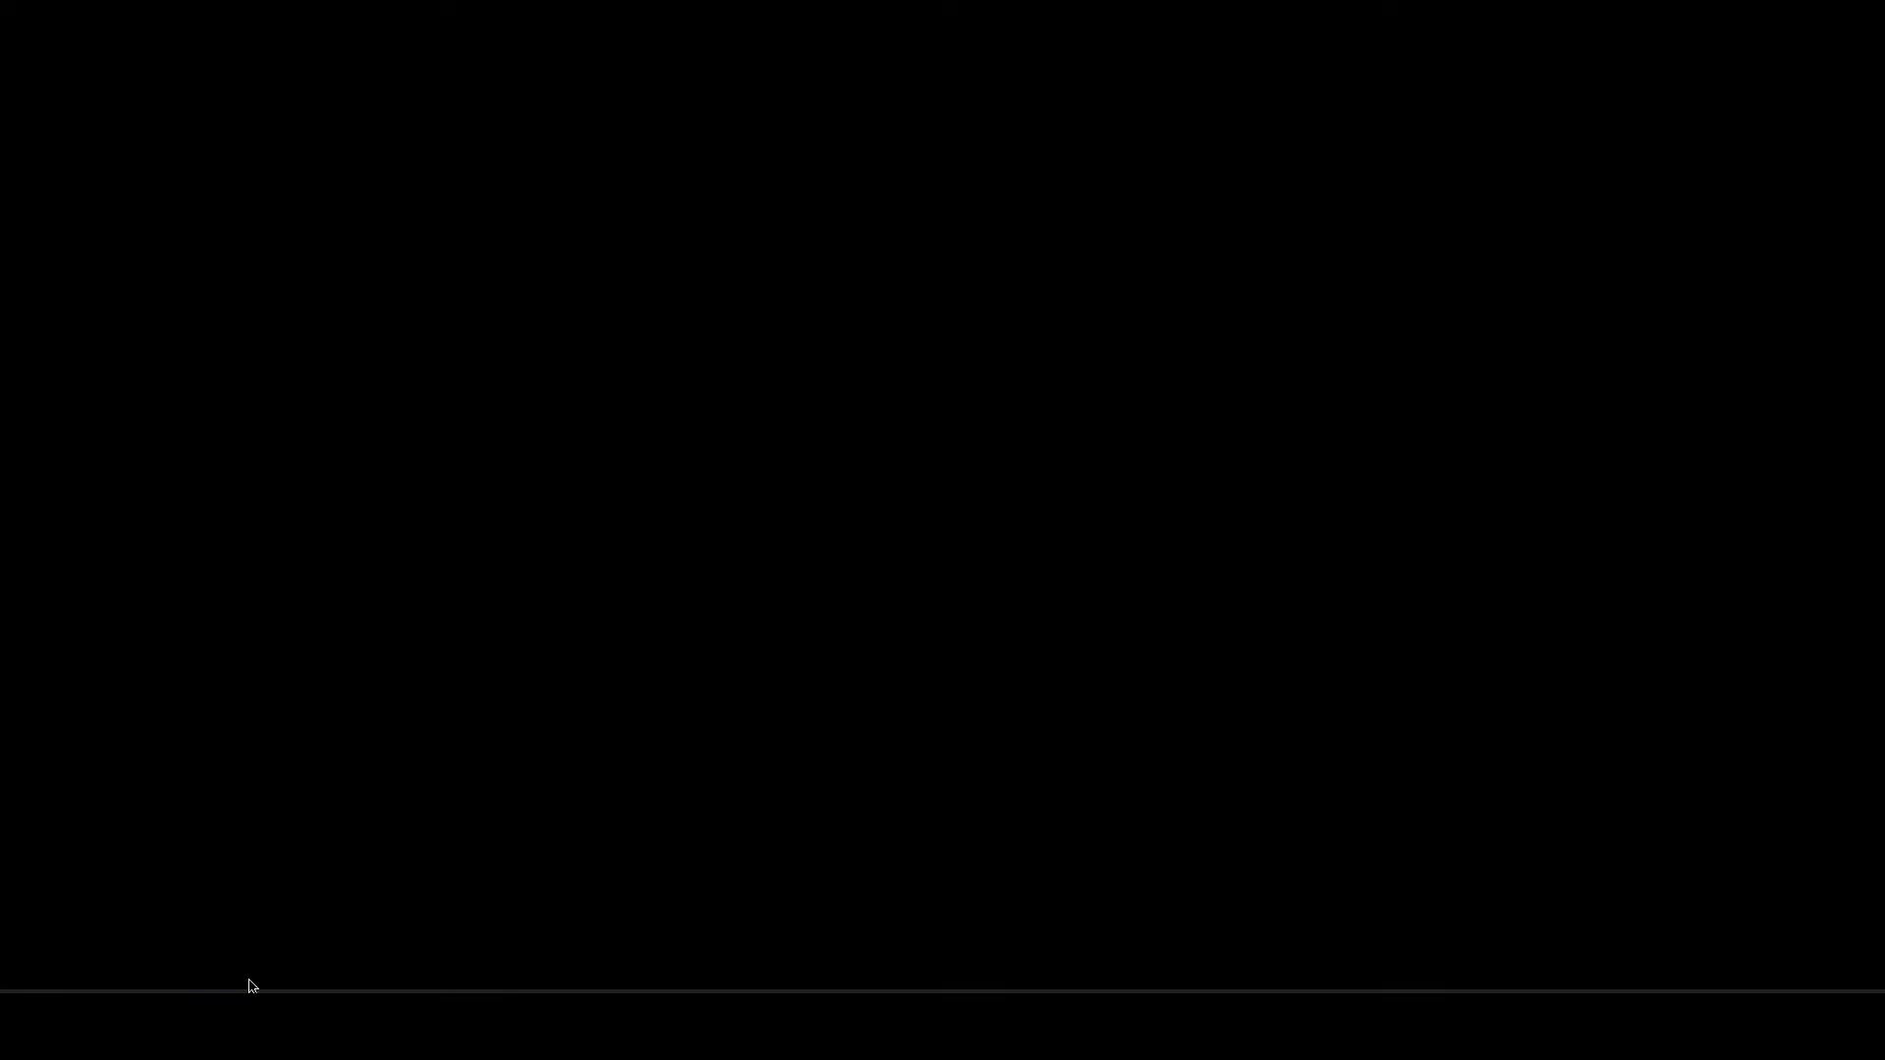
# - Restore VirtualBox Manager and start a new VM named 'Windows 10 x64' as Windows 10 (64-bit)
pyautogui.click(253, 985)
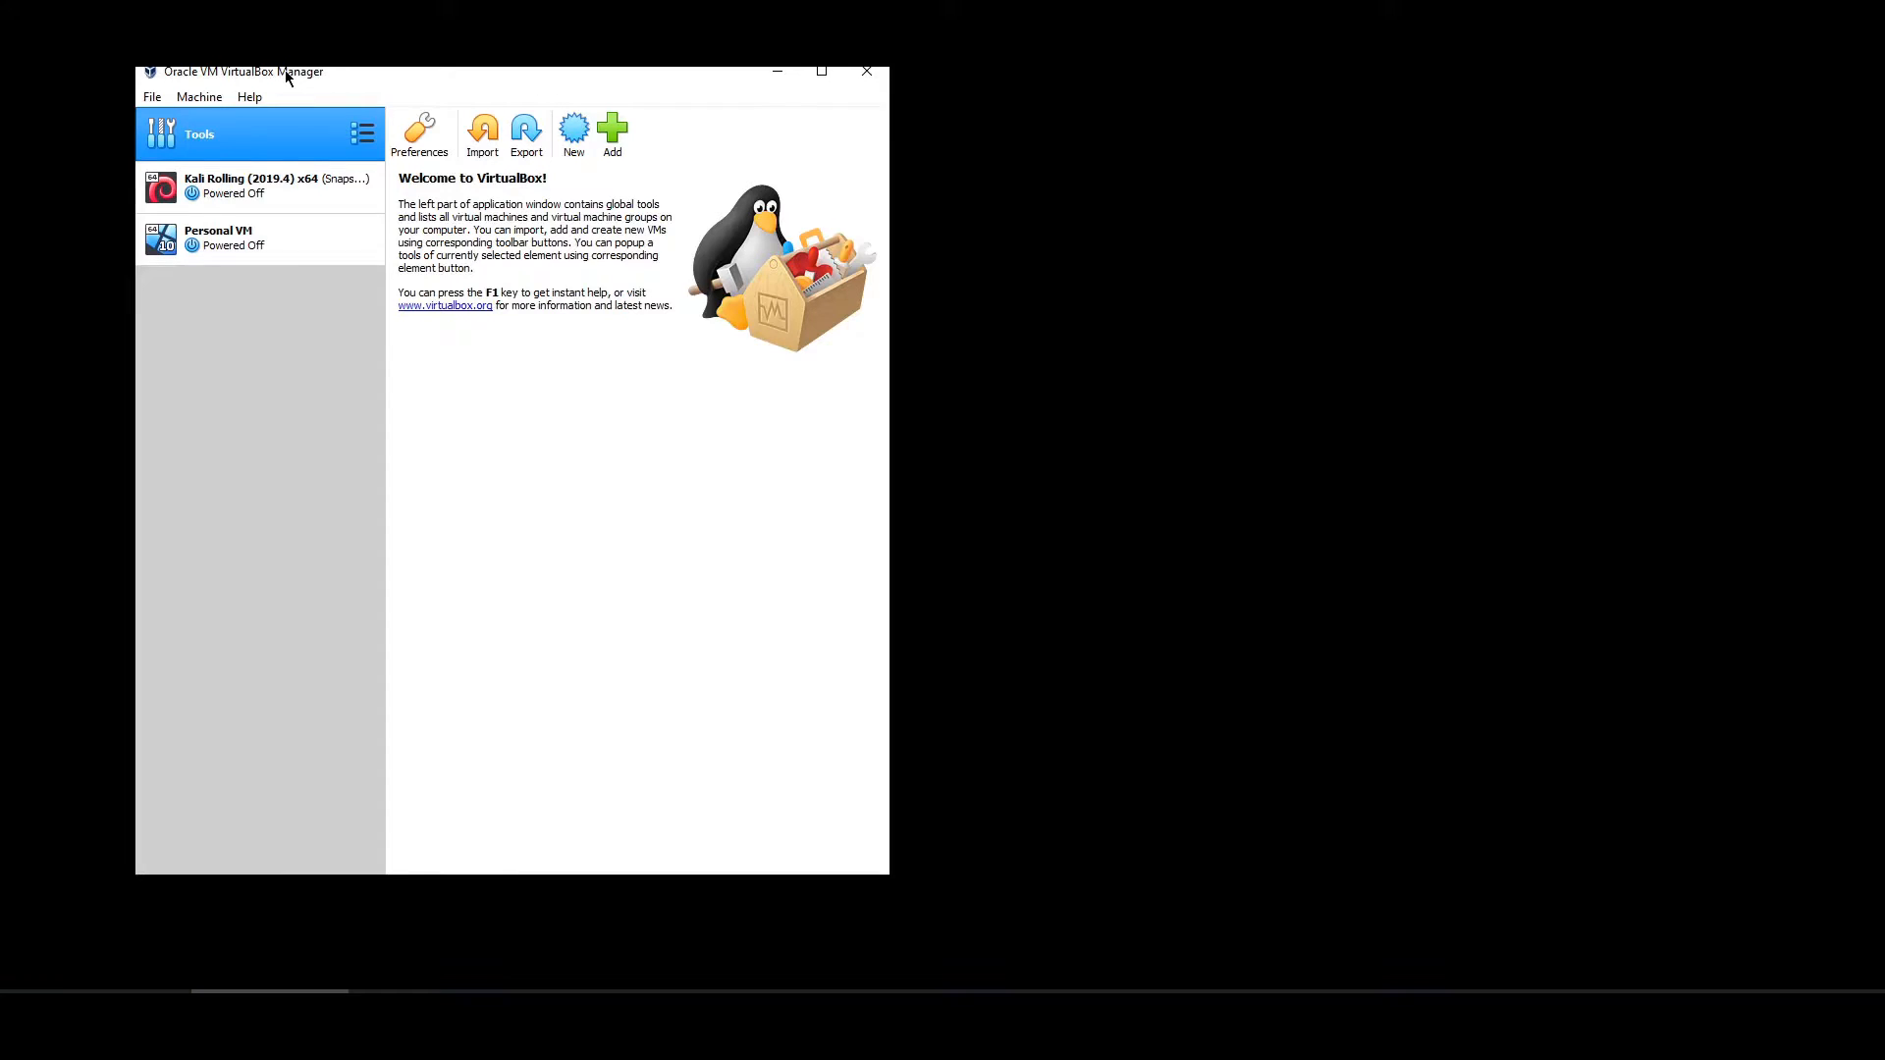
pyautogui.moveTo(290, 72); pyautogui.dragTo(386, 84)
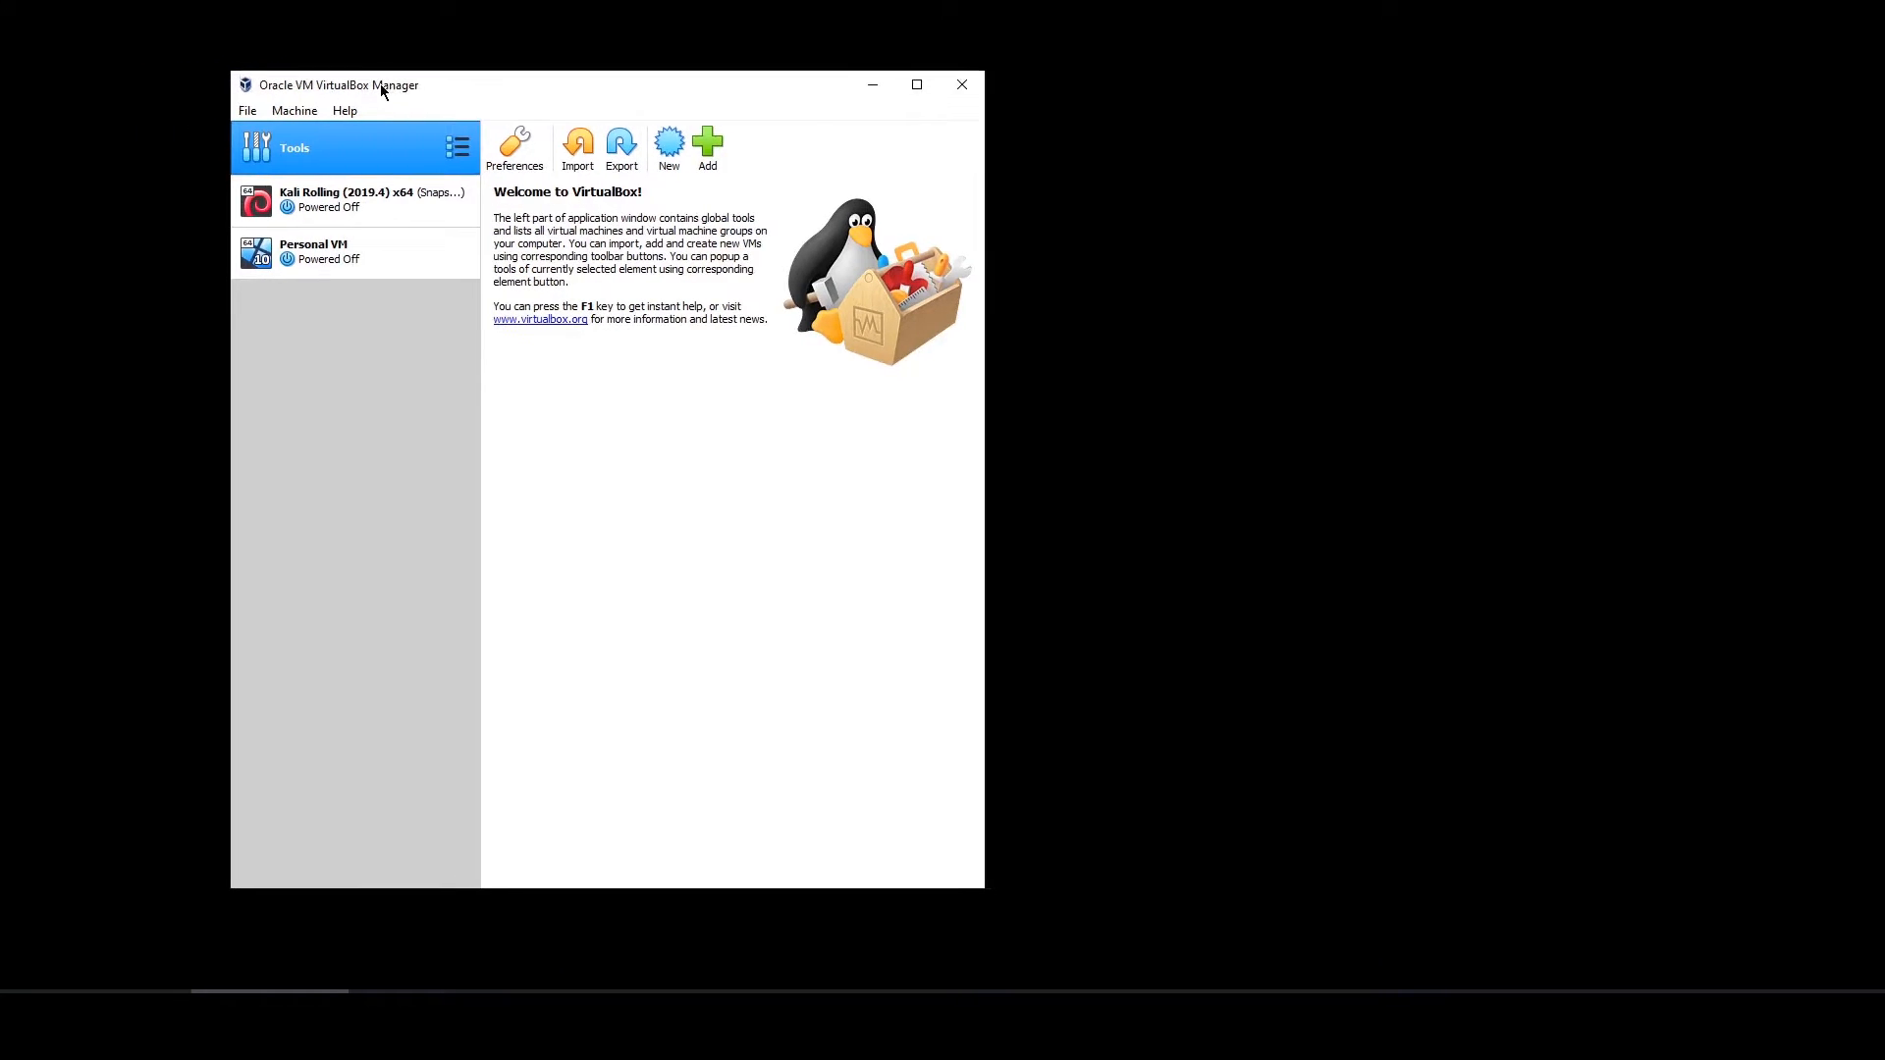
pyautogui.click(704, 152)
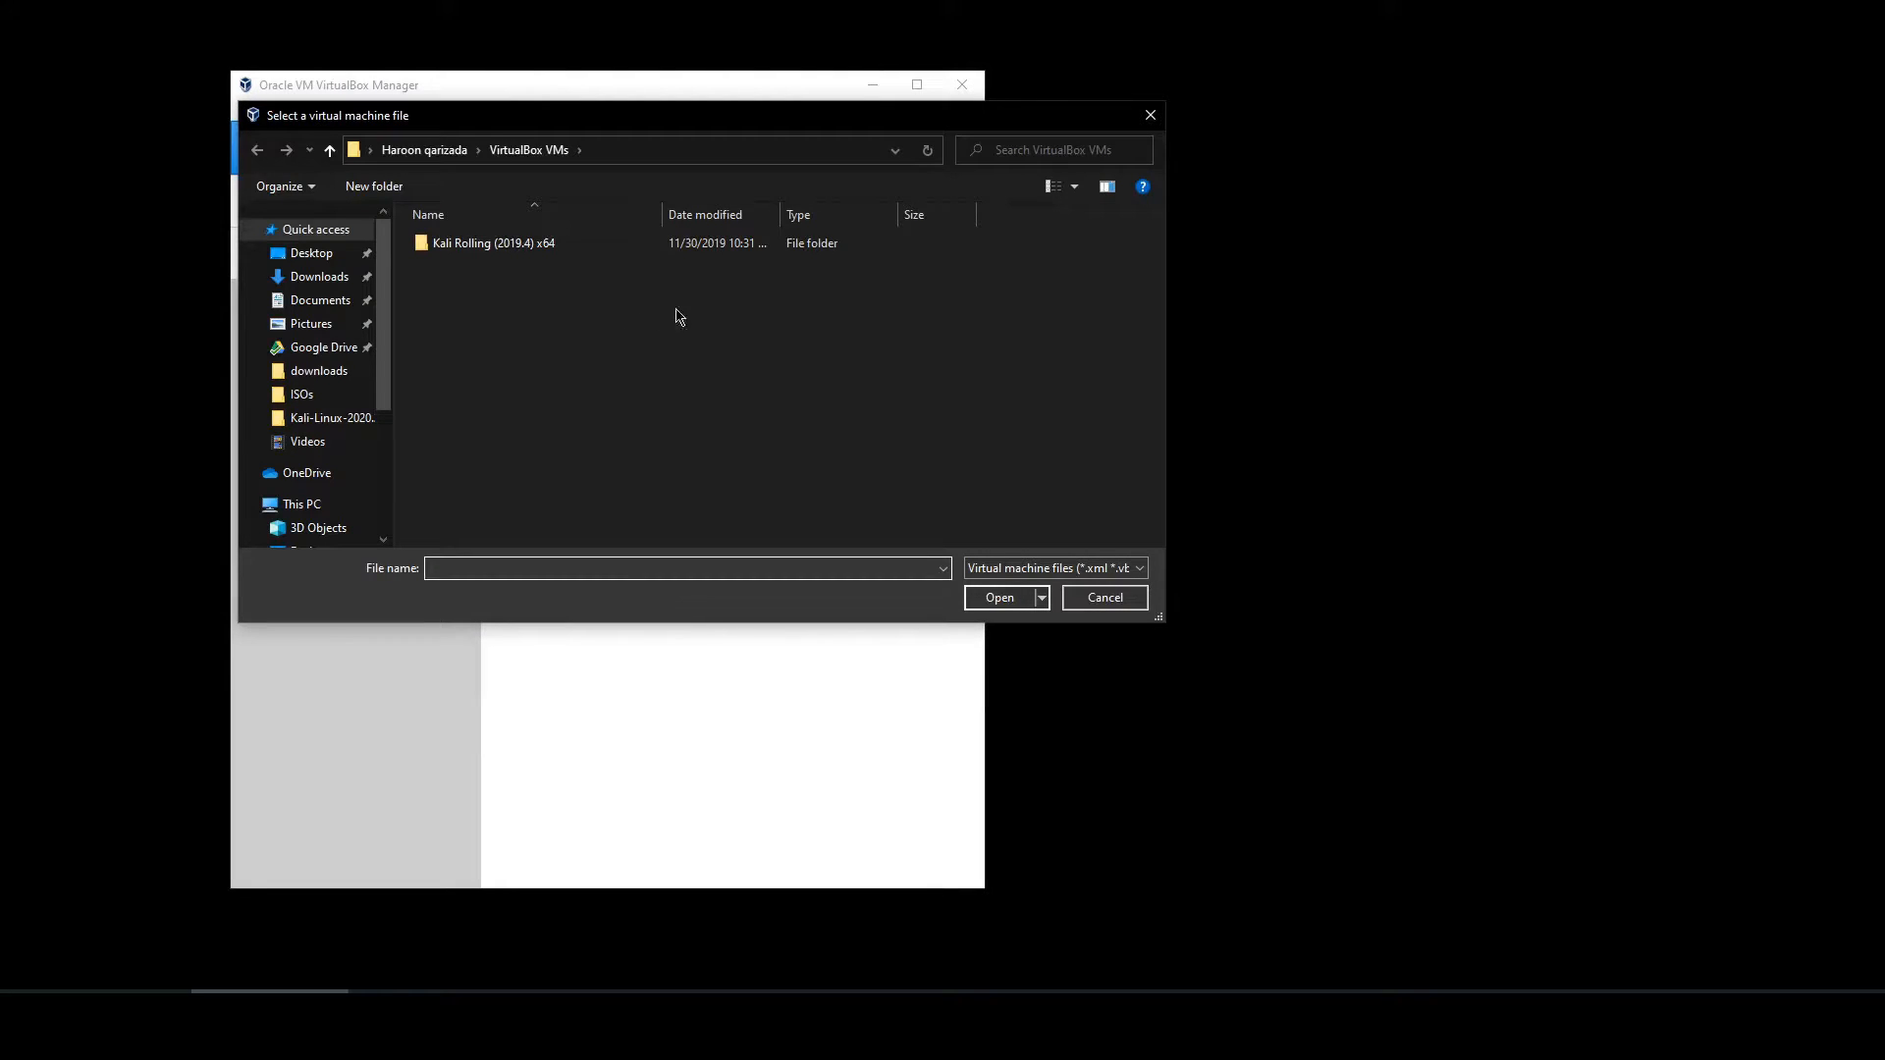
pyautogui.click(1104, 598)
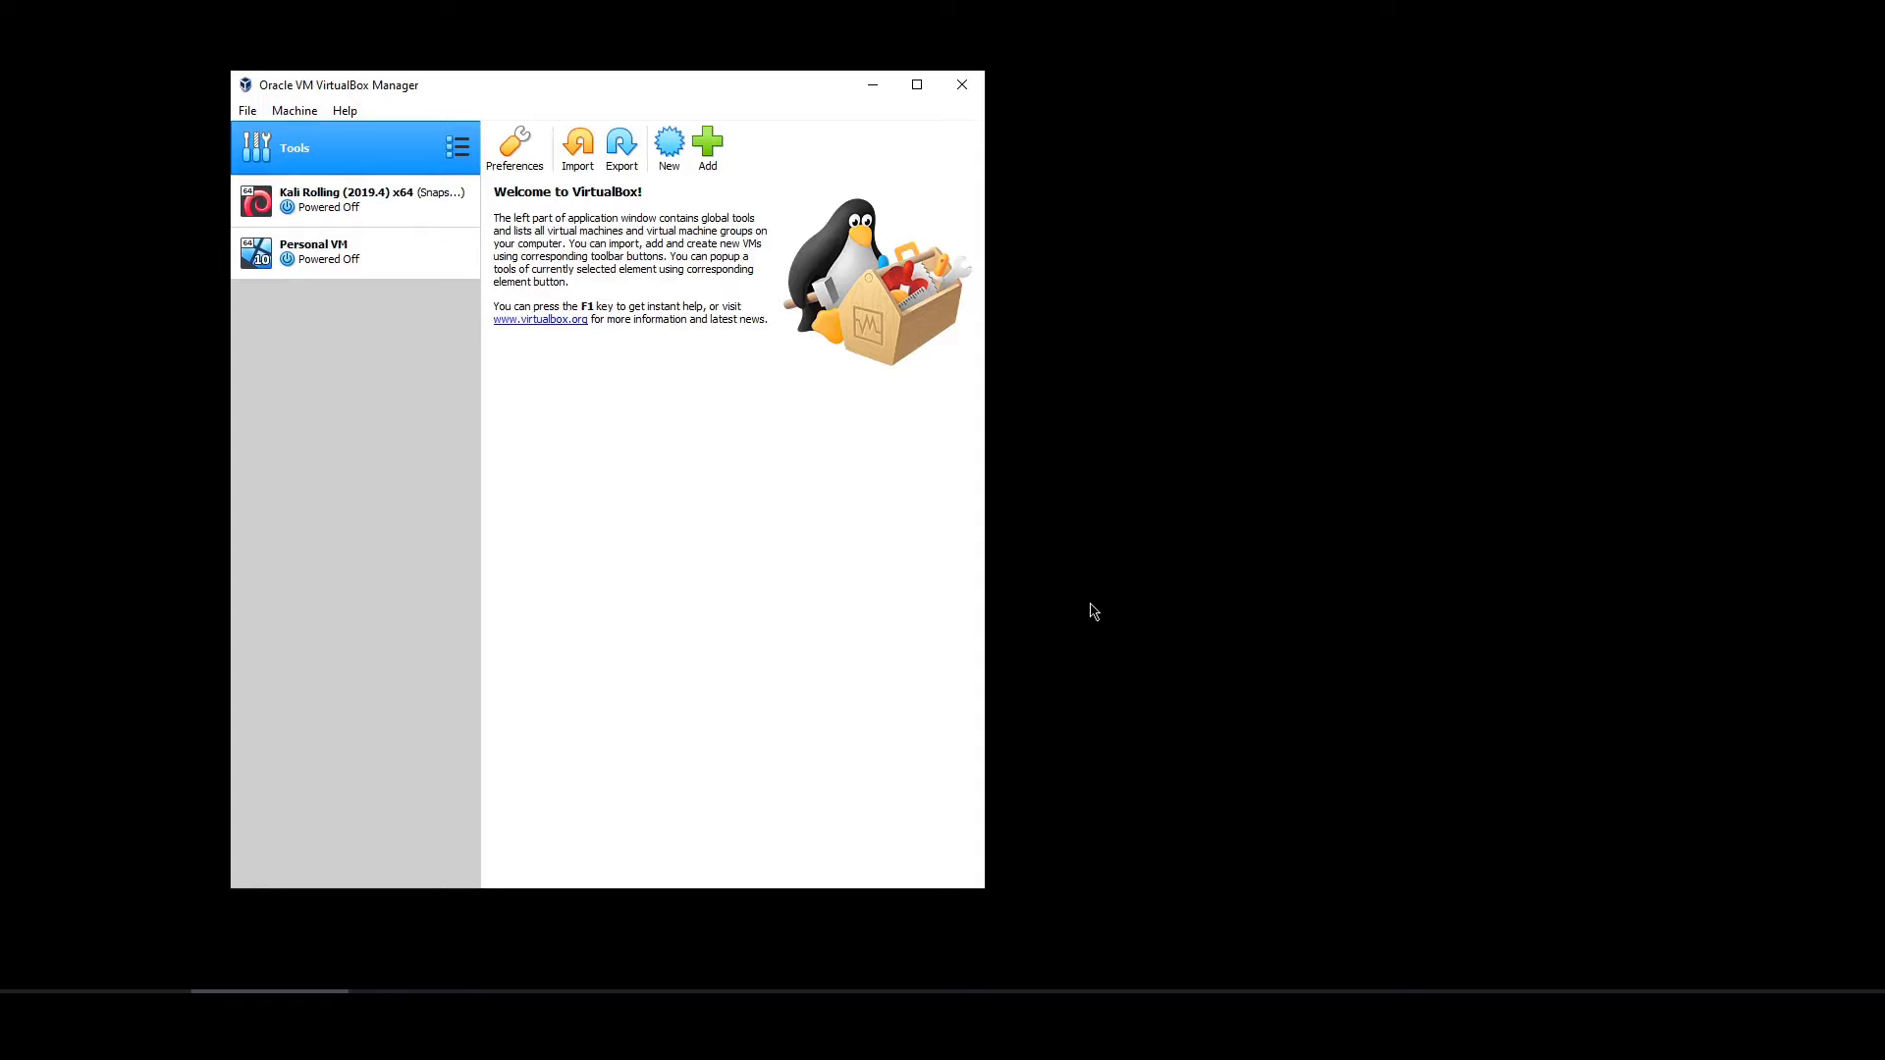
pyautogui.click(667, 147)
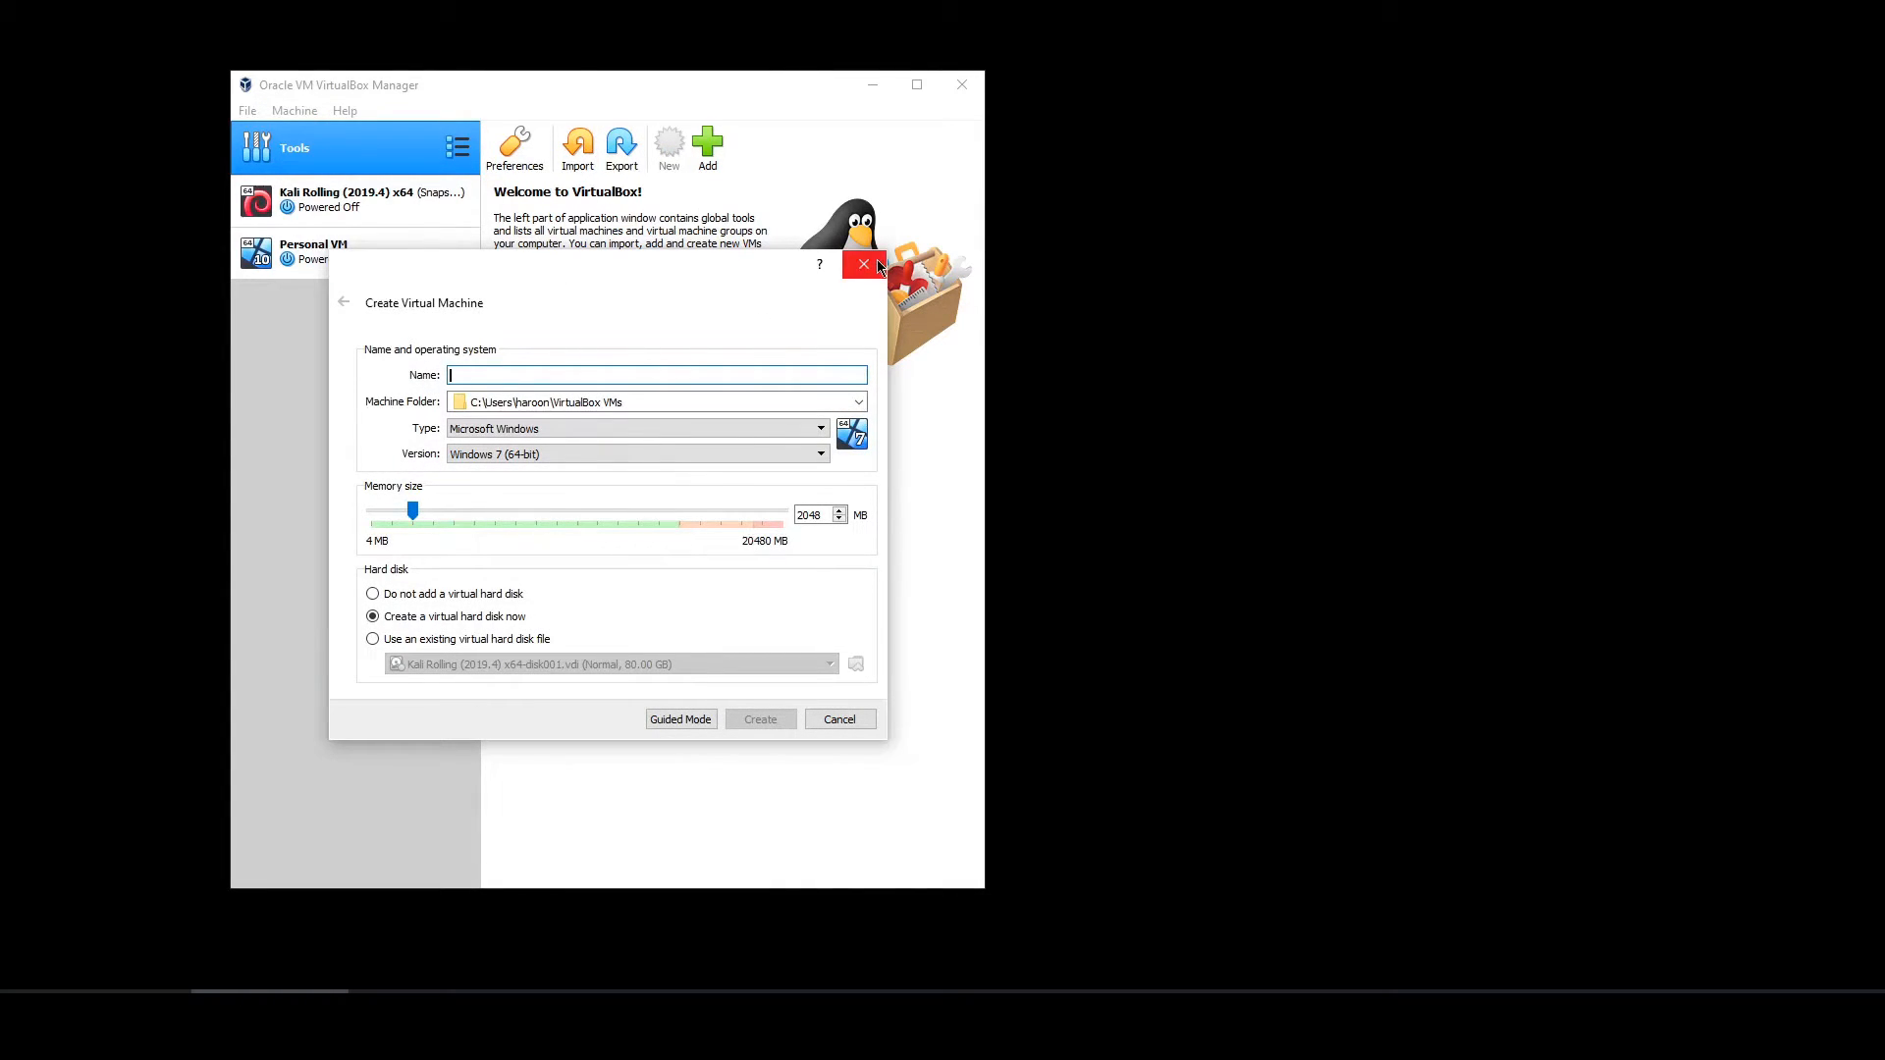
pyautogui.click(876, 269)
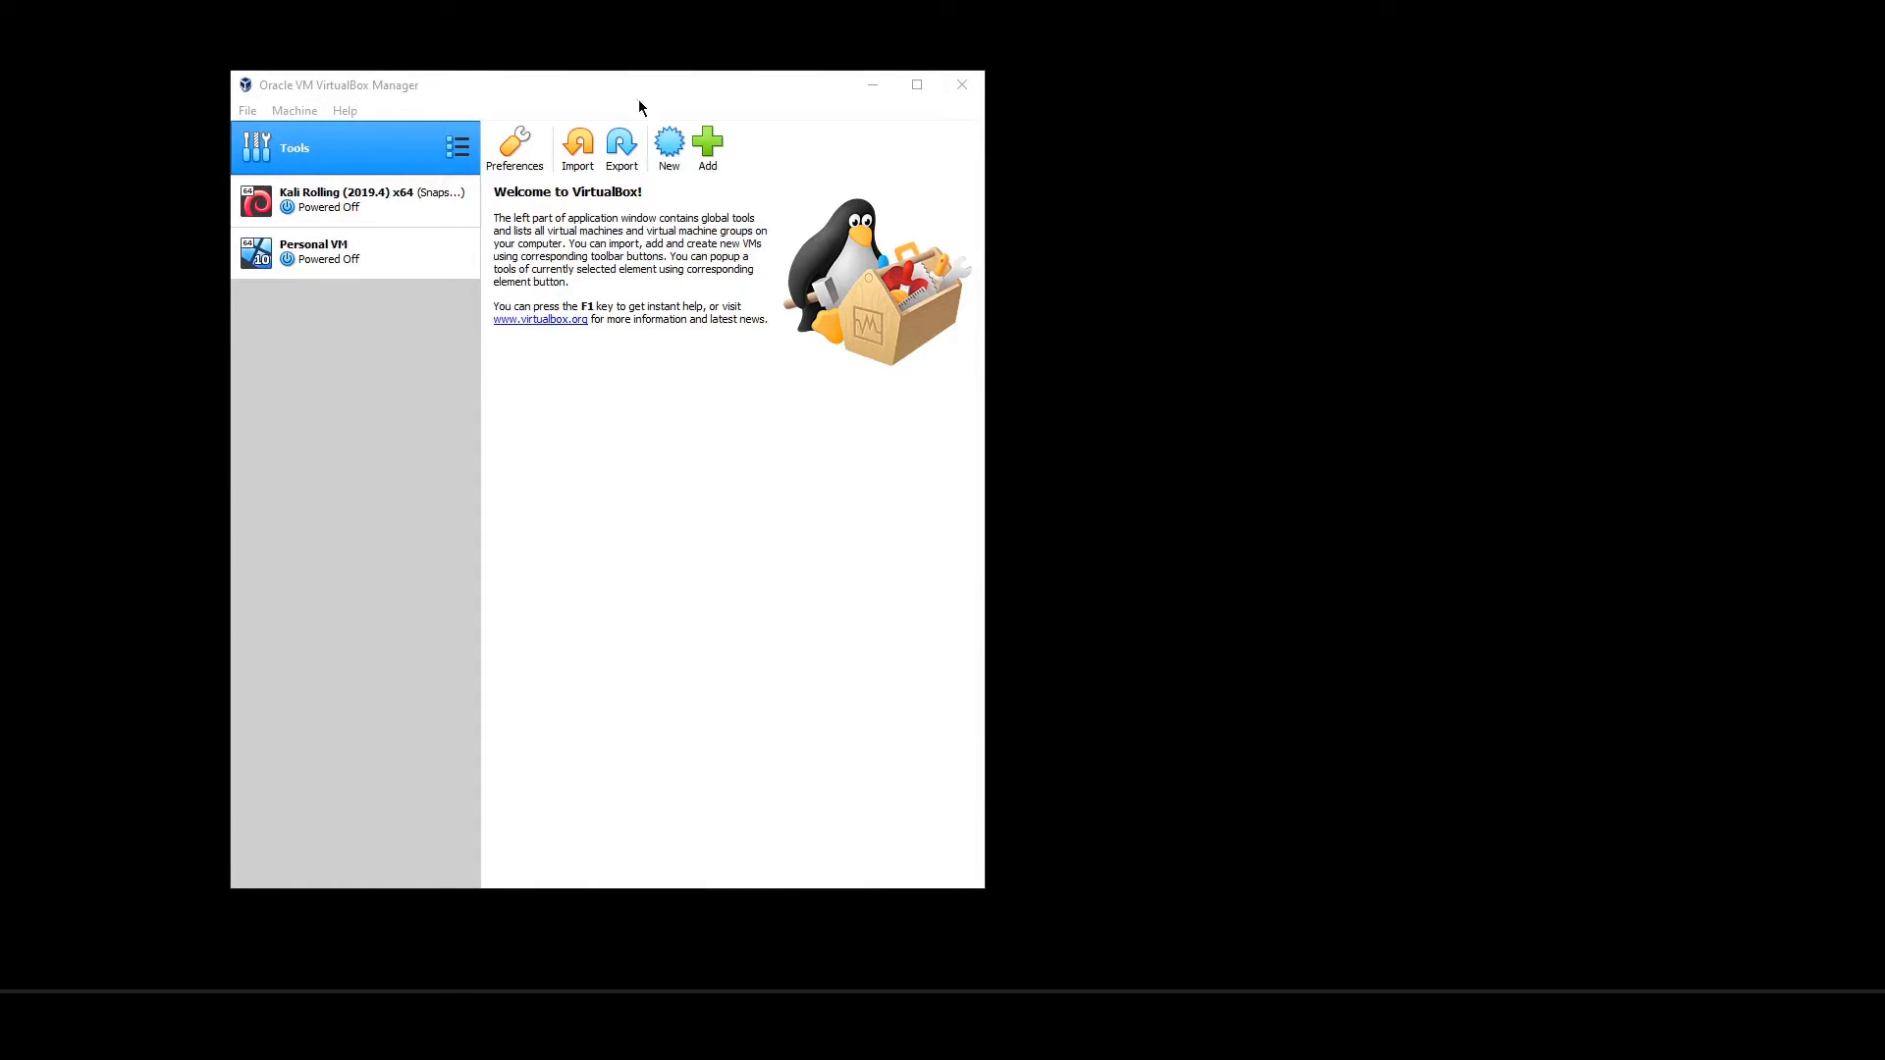
pyautogui.click(672, 156)
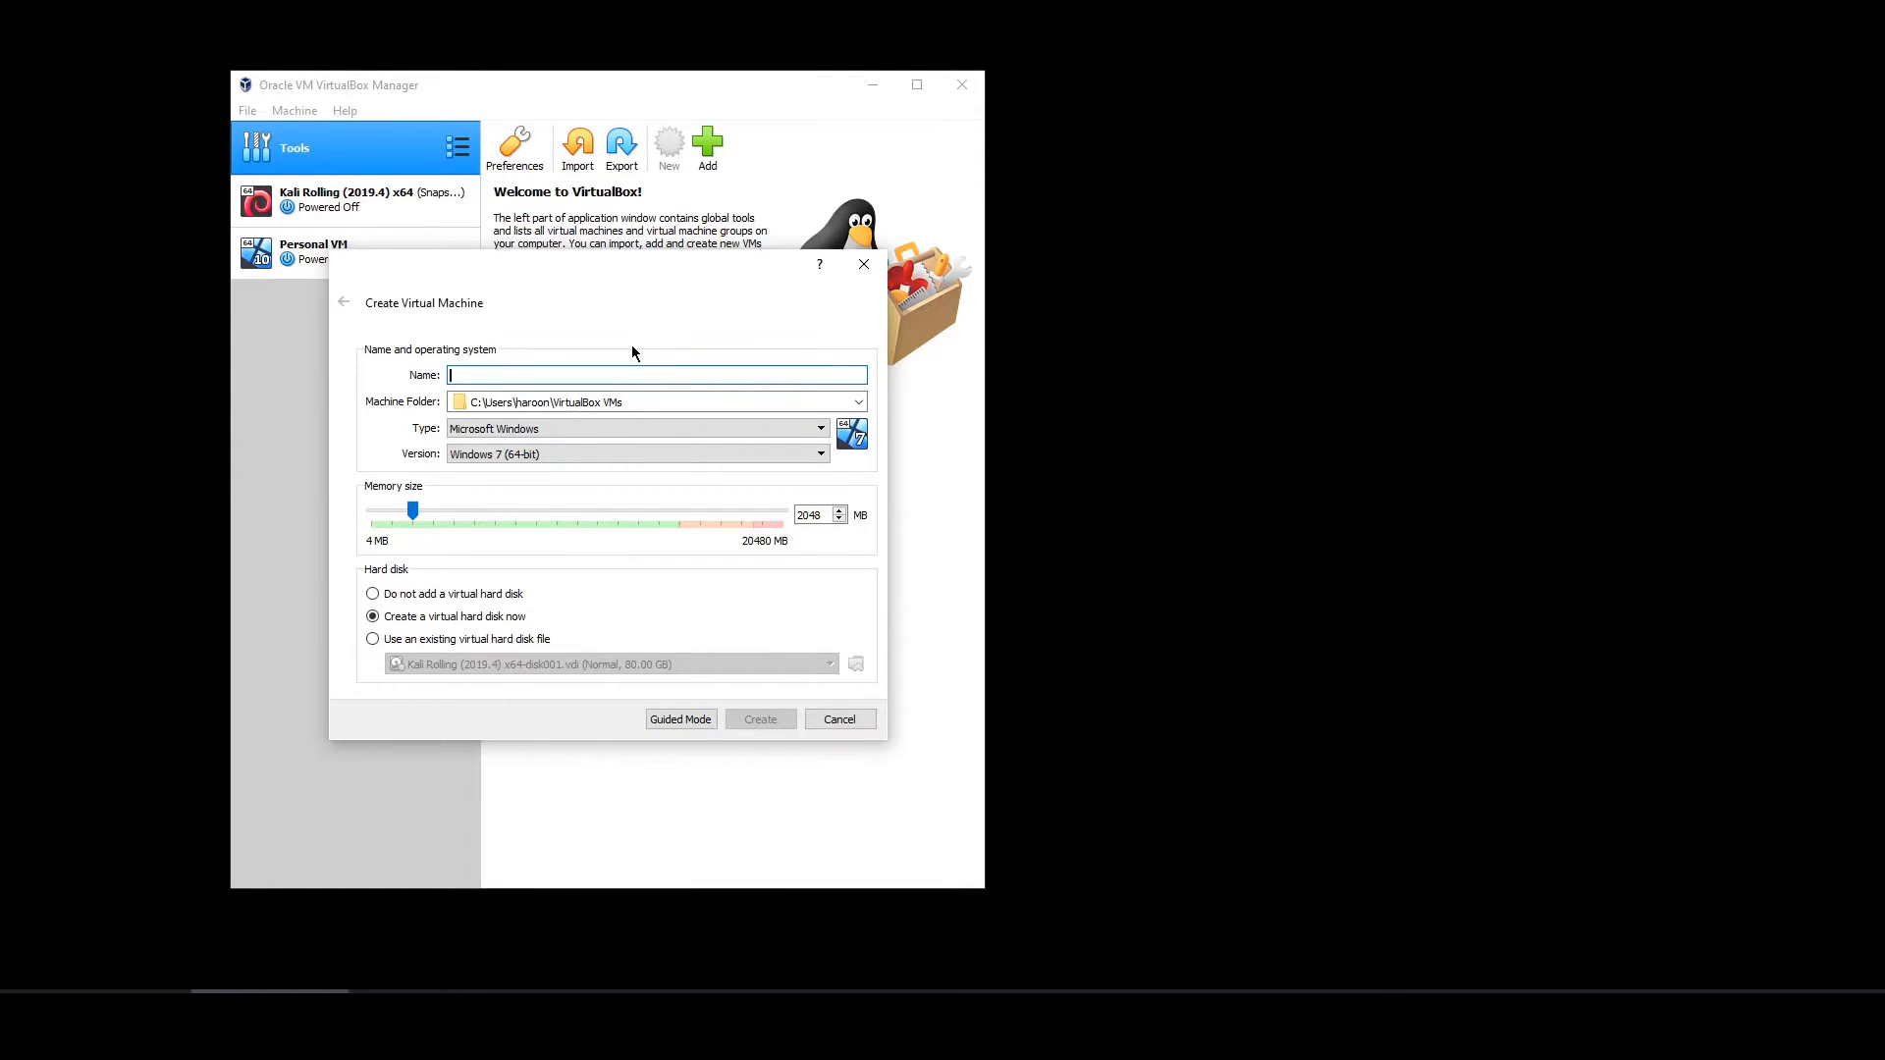
pyautogui.write('Windows 10 x64')
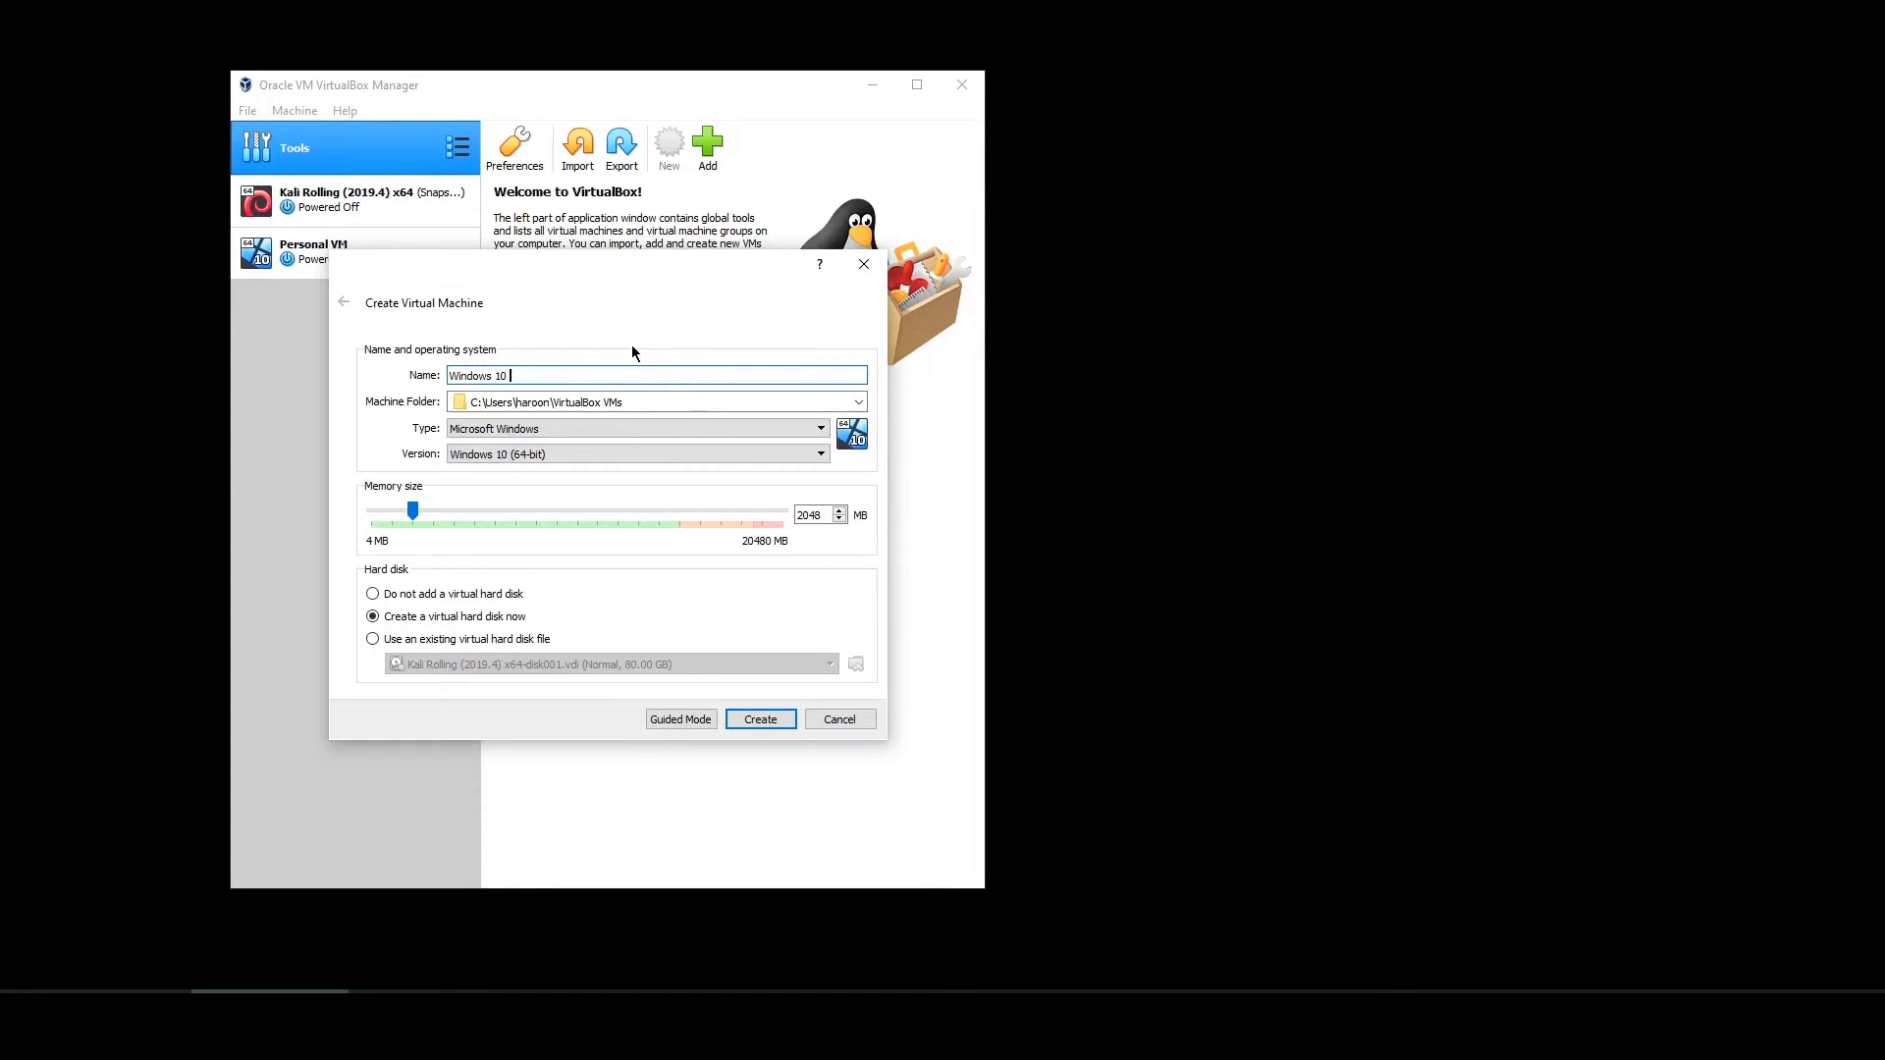
# - Create a 'win 10' folder on drive E: and select it as the machine folder
pyautogui.click(858, 402)
pyautogui.click(594, 426)
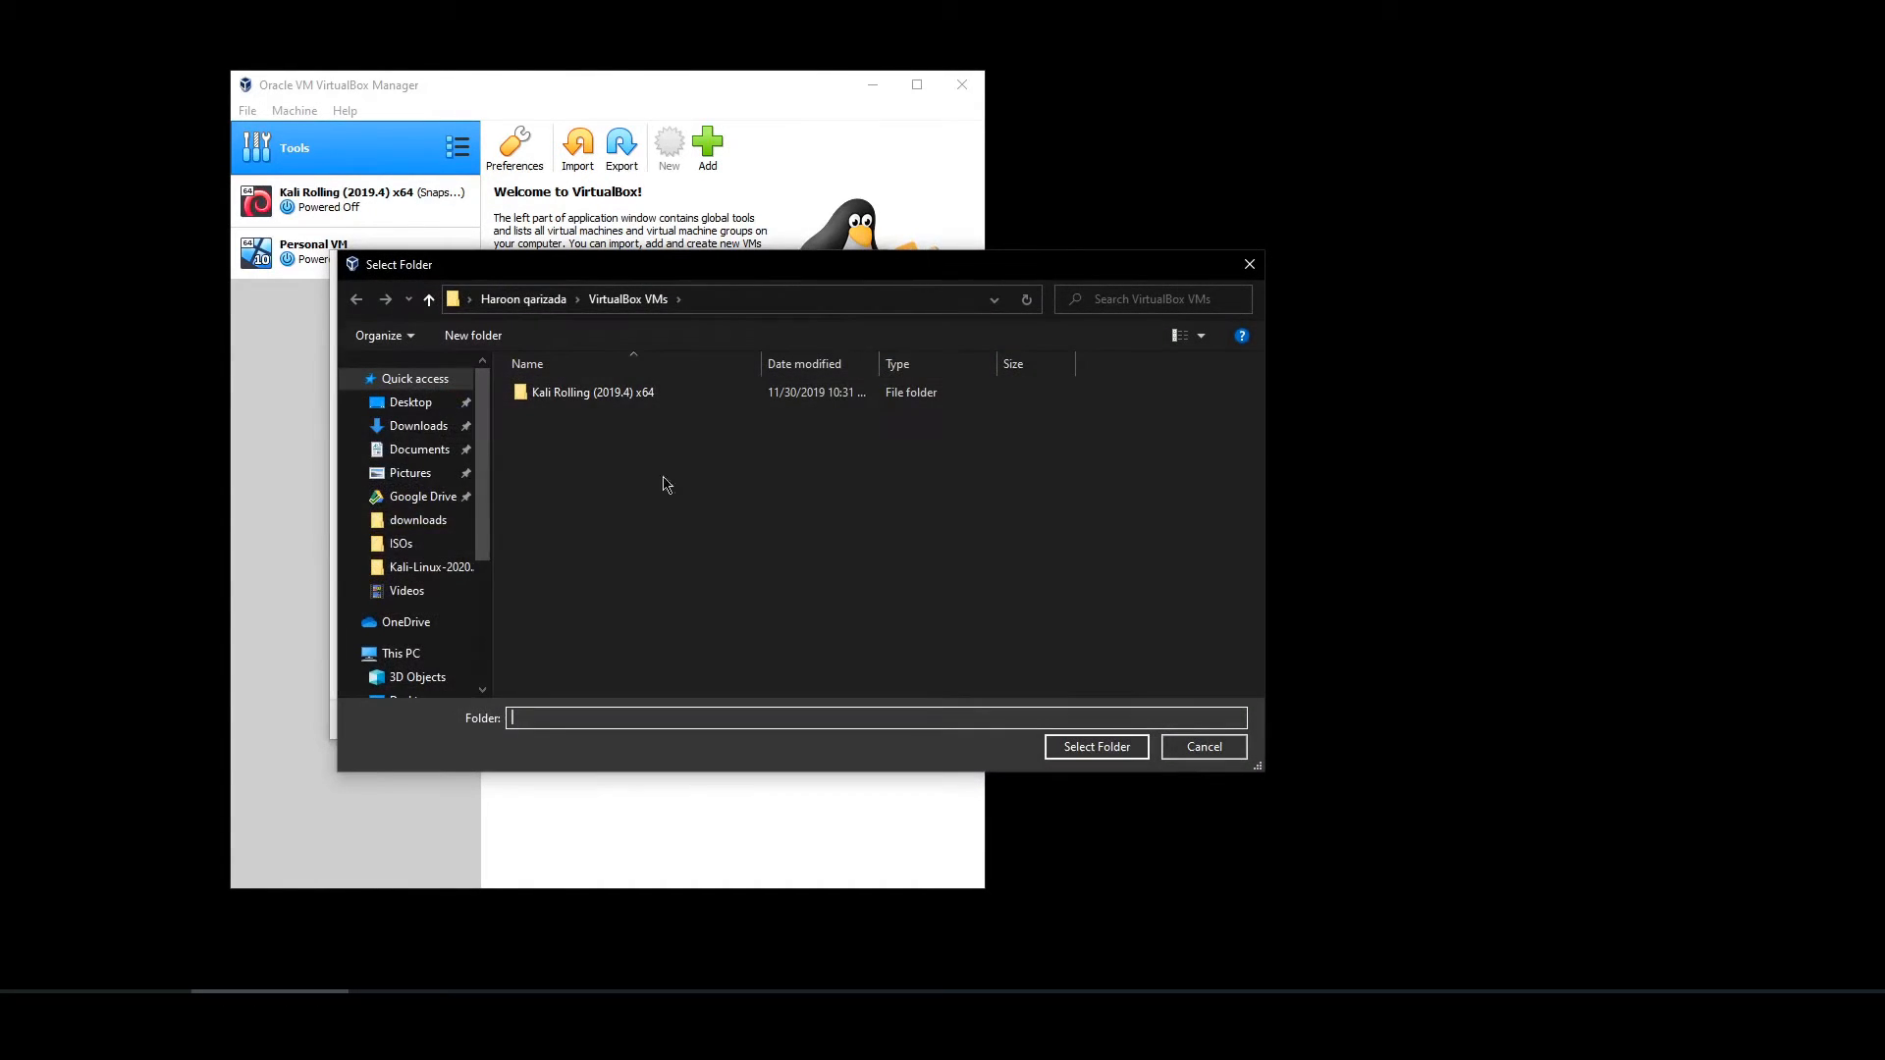
pyautogui.scroll(-3, 422, 589)
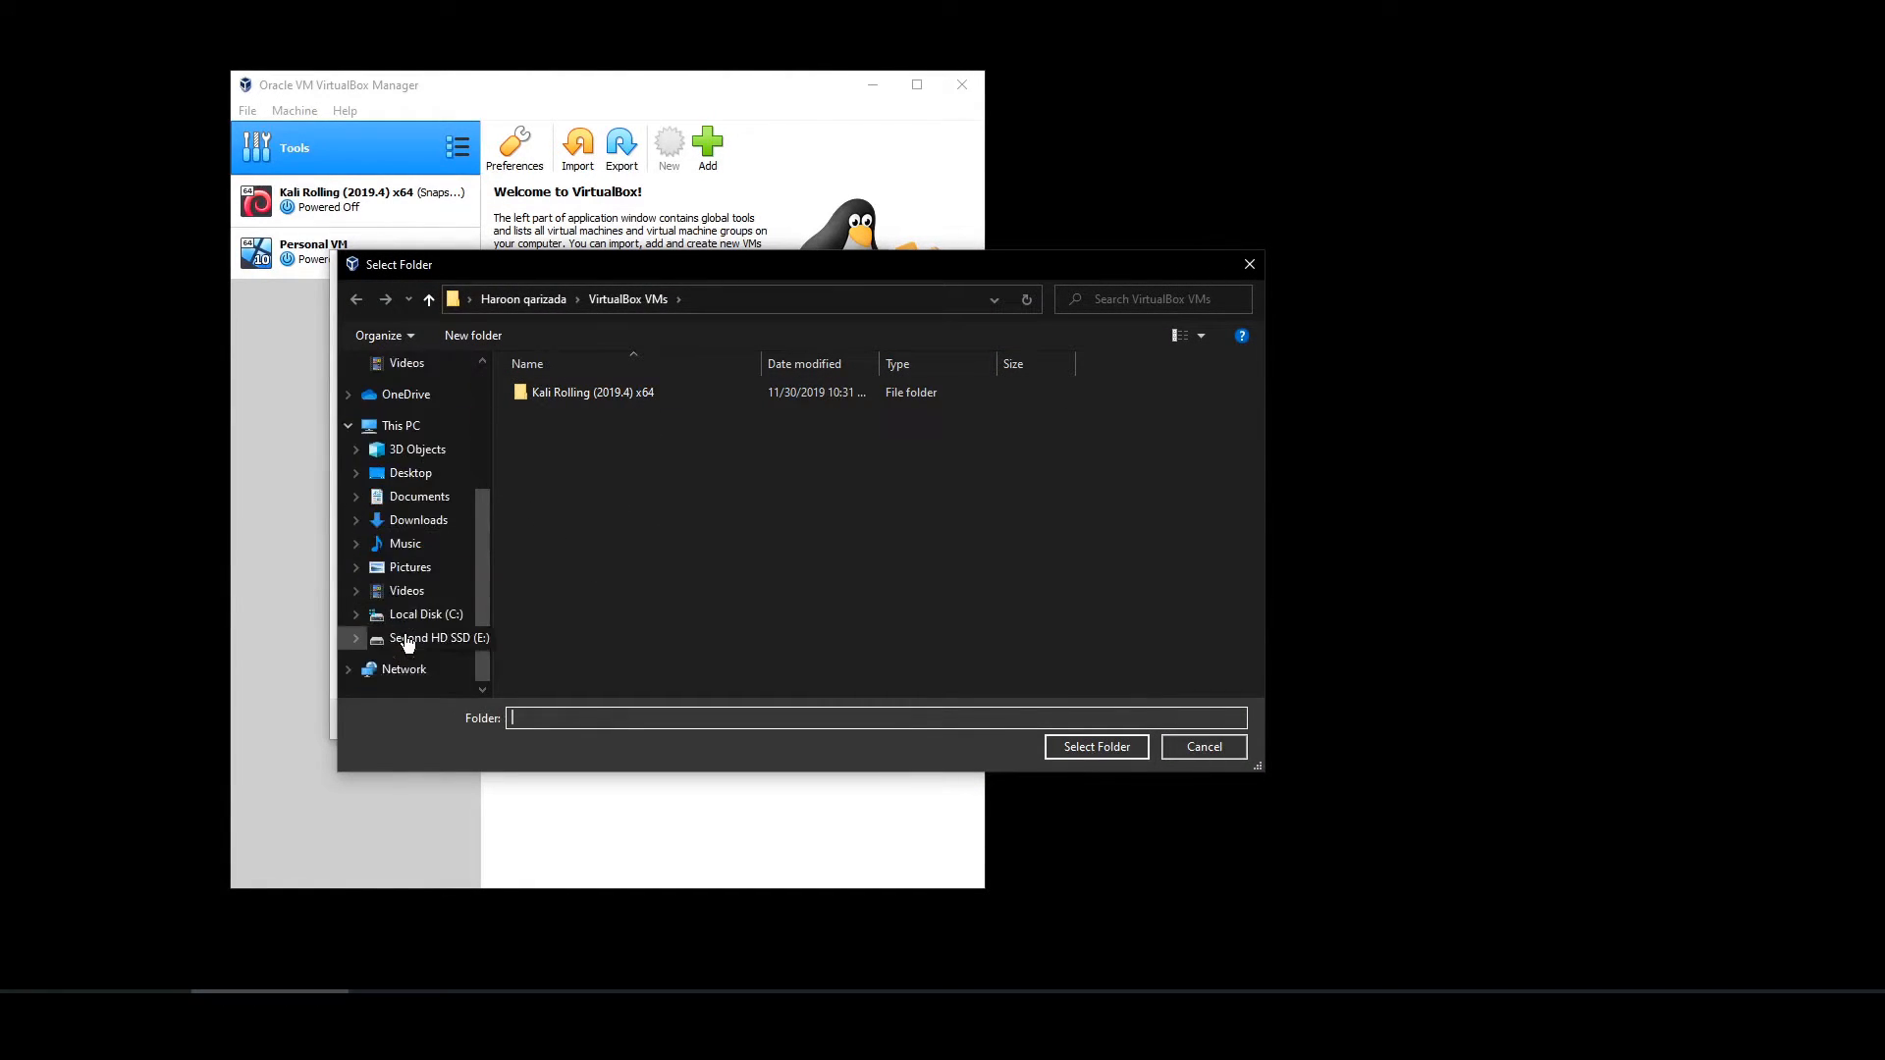
pyautogui.click(407, 640)
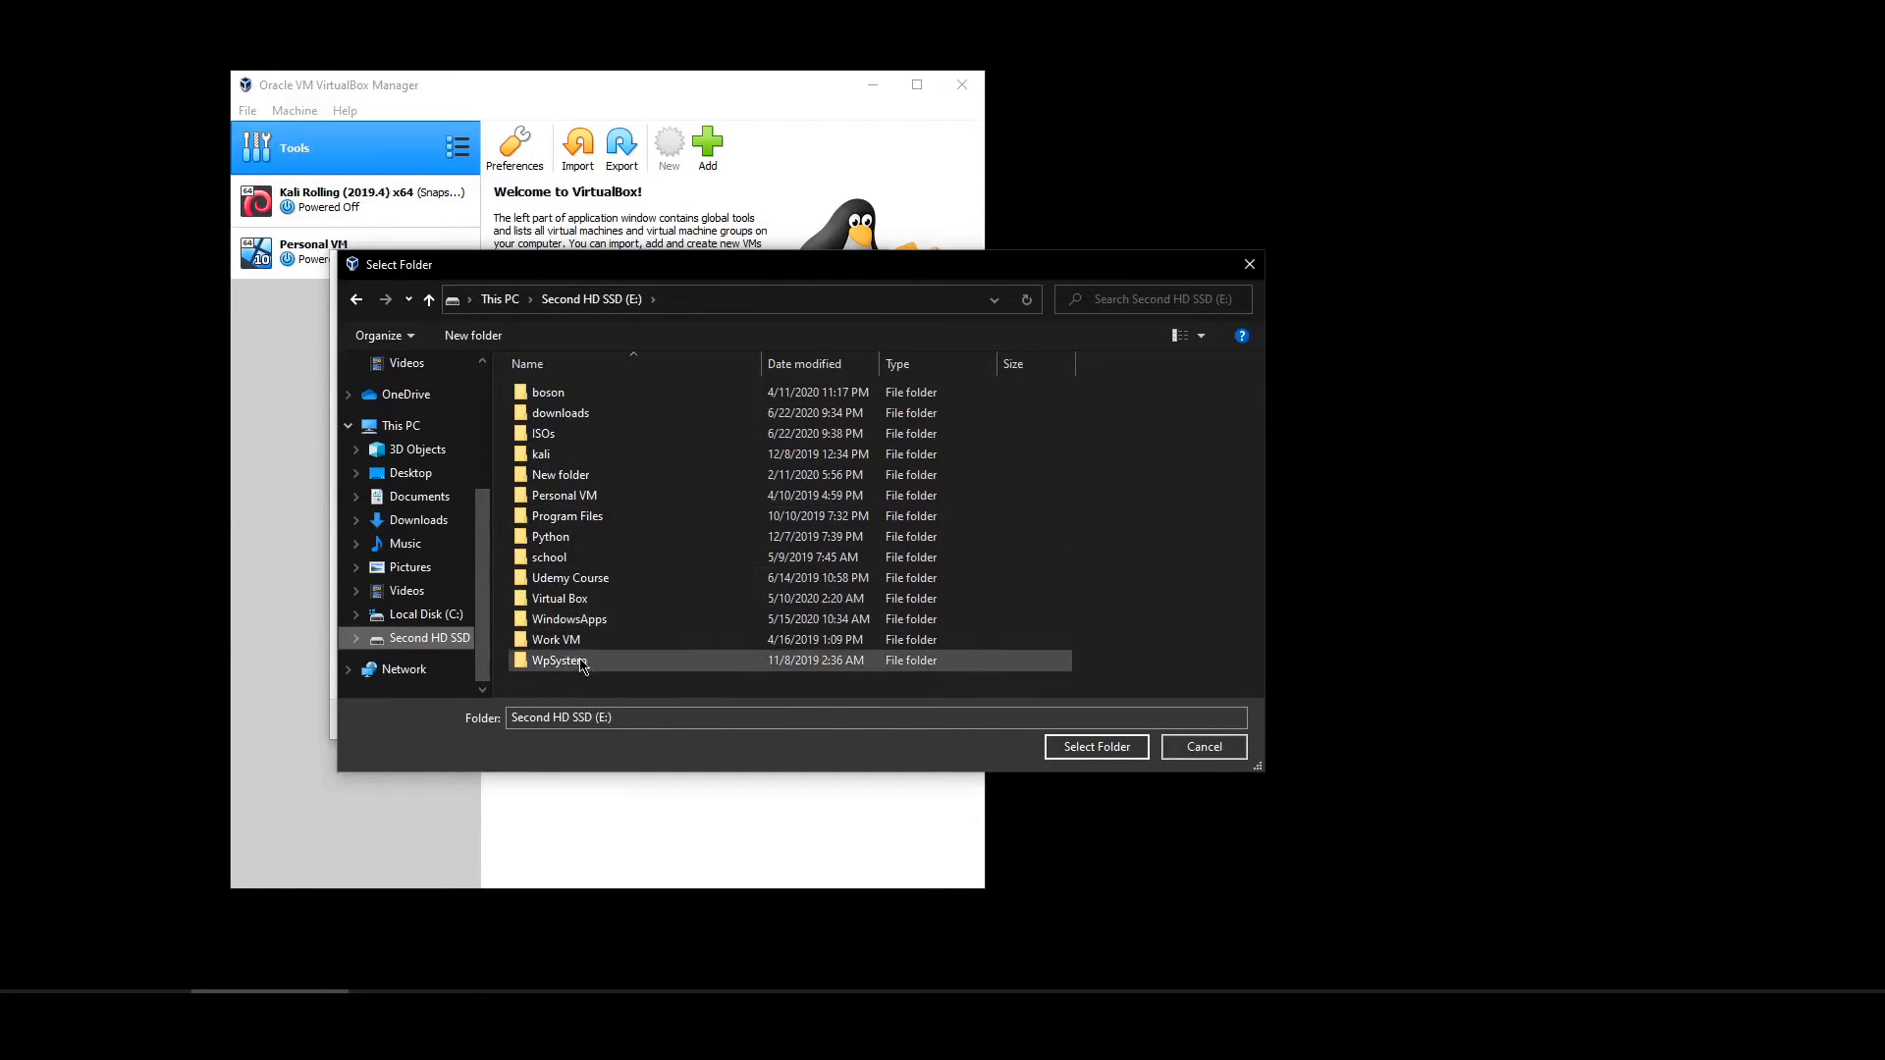
pyautogui.rightClick(594, 686)
pyautogui.moveTo(687, 937)
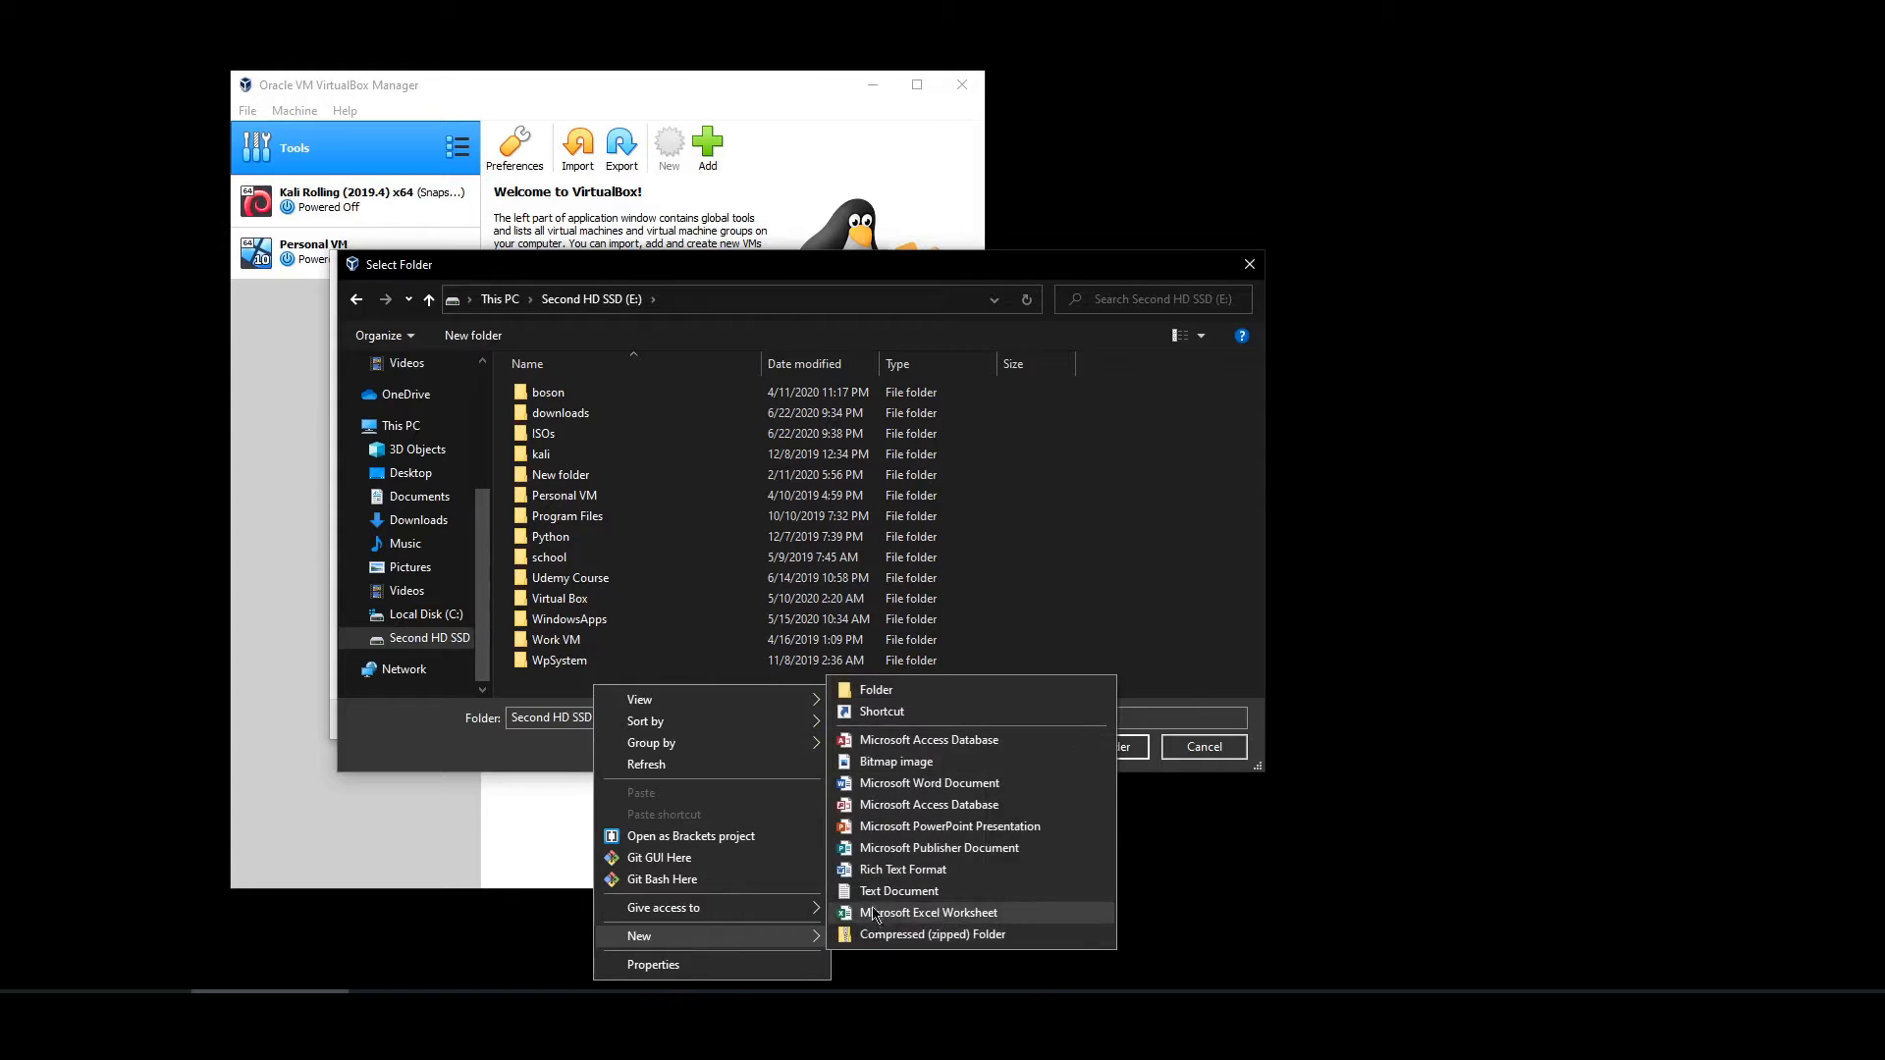
pyautogui.click(918, 687)
pyautogui.write('win 10')
pyautogui.press('Return')
pyautogui.click(1067, 746)
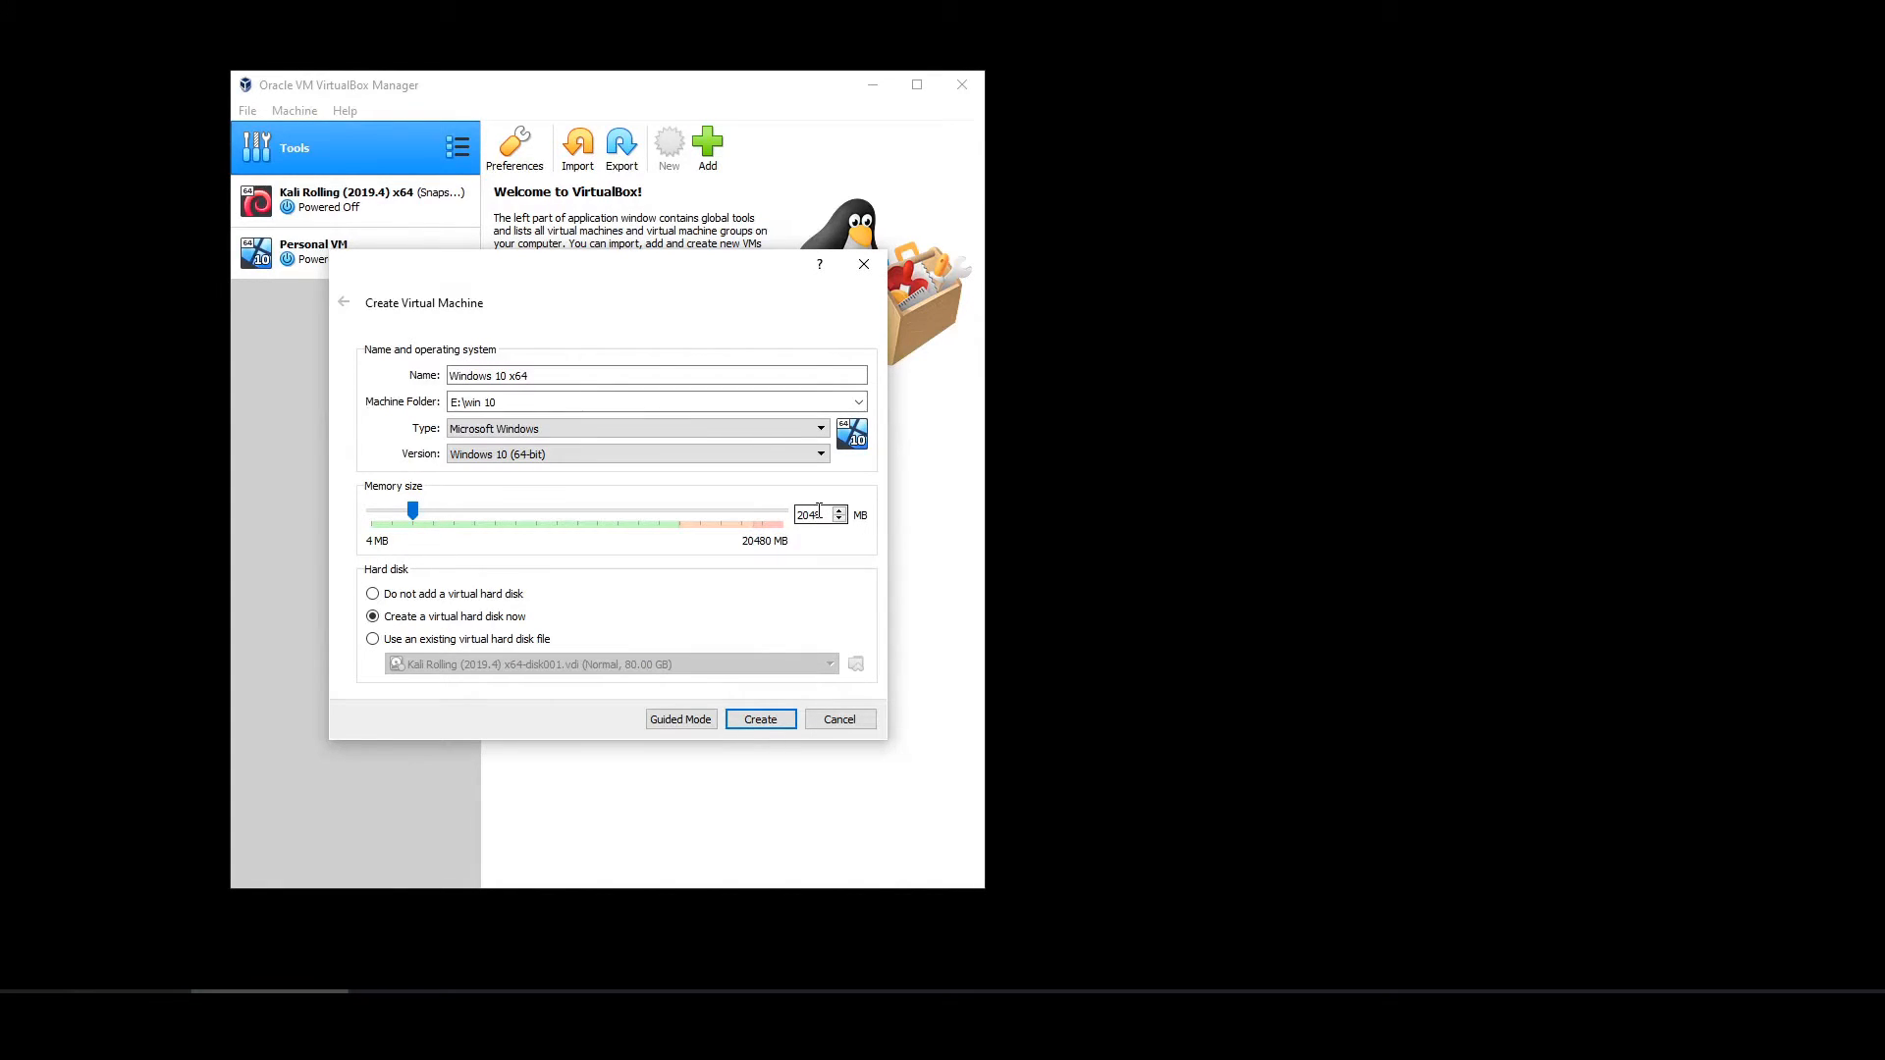
# - Set memory to 4096 MB and create the VM with a 50 GB dynamically allocated VDI disk
pyautogui.moveTo(512, 514); pyautogui.dragTo(454, 521)
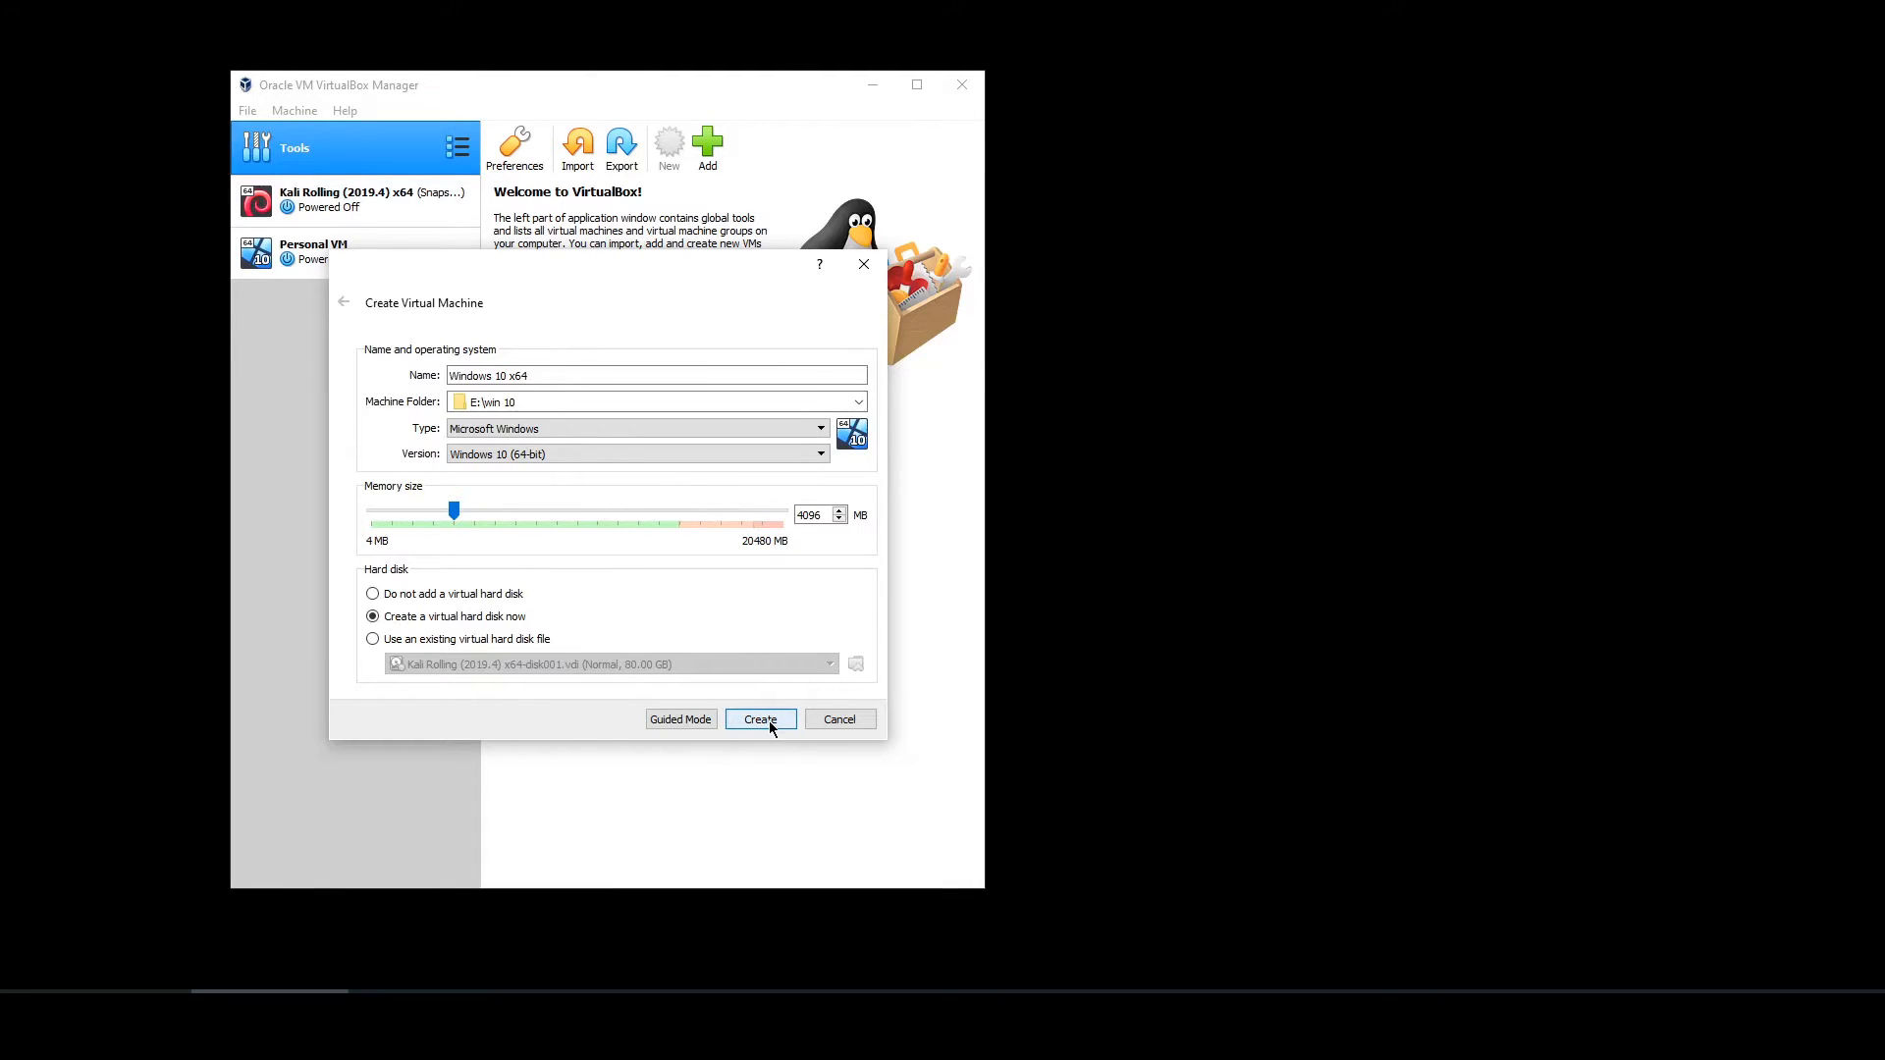
pyautogui.click(763, 719)
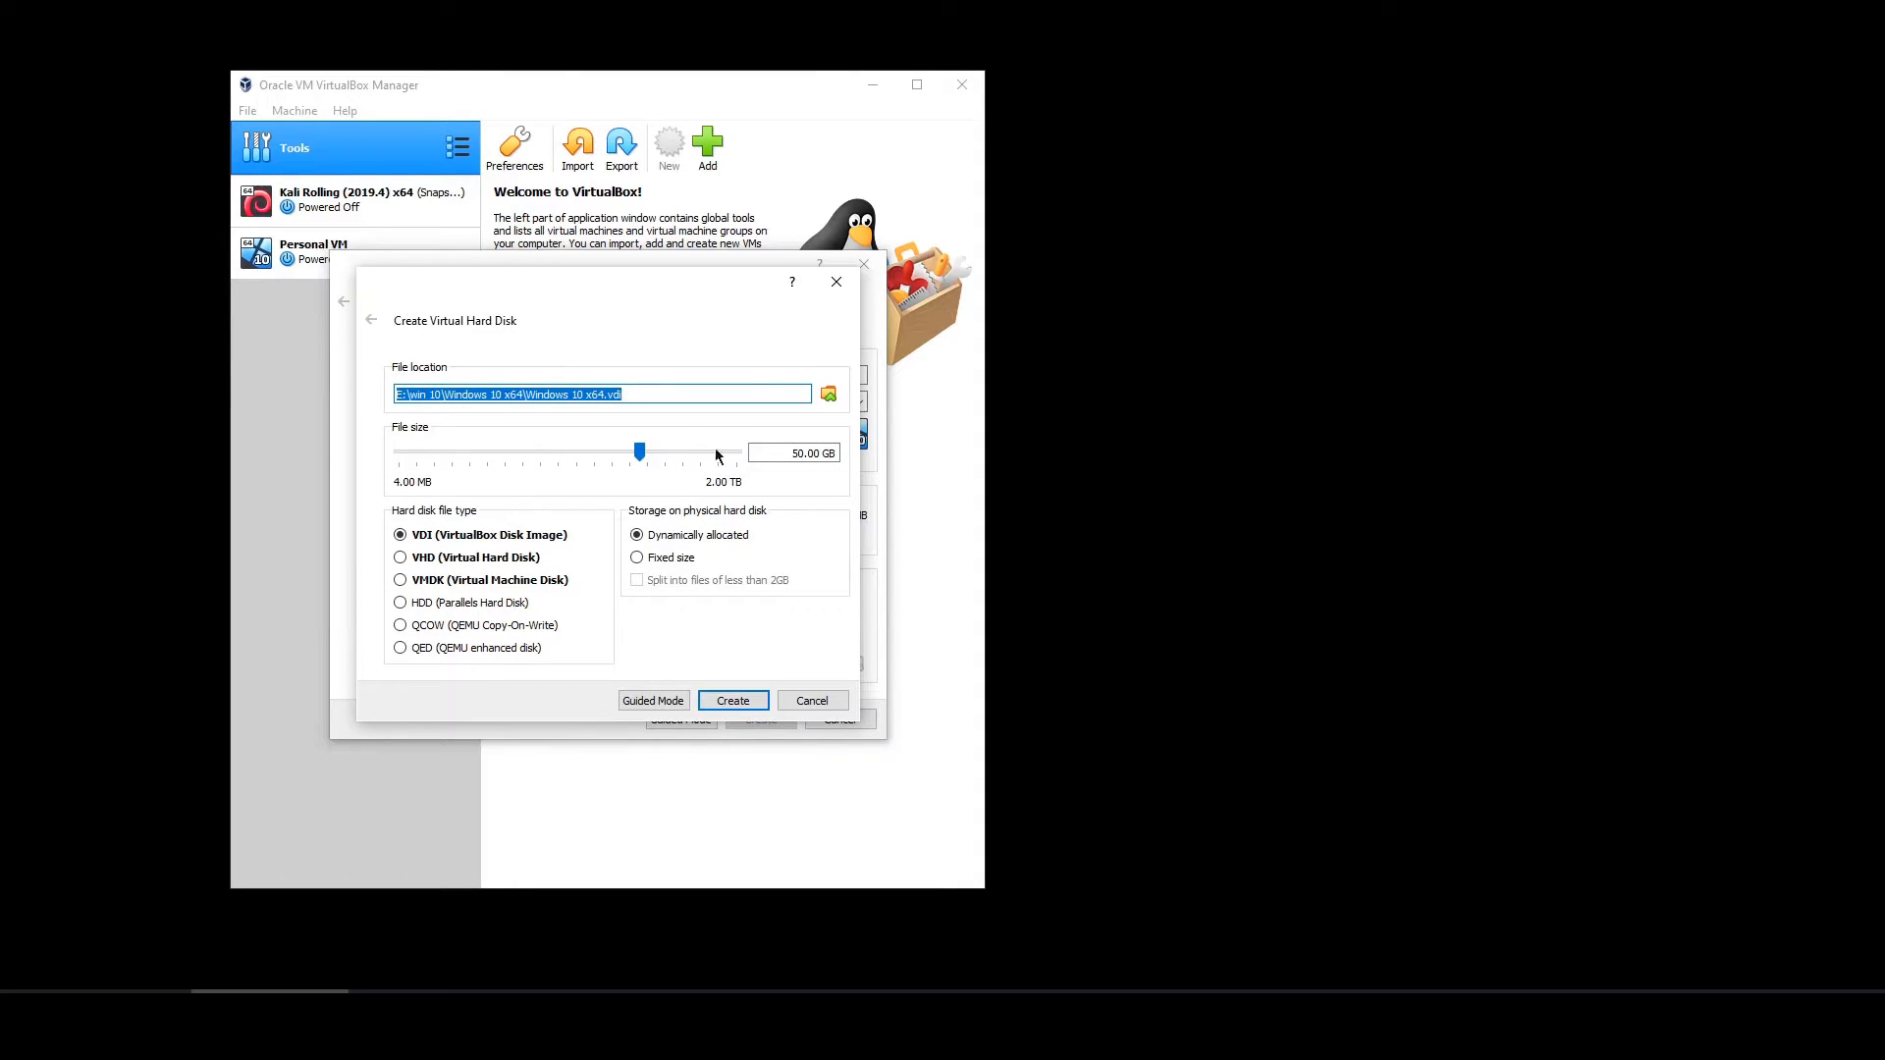
pyautogui.moveTo(795, 451)
pyautogui.mouseDown()
pyautogui.moveTo(837, 454)
pyautogui.moveTo(821, 454)
pyautogui.mouseUp()
pyautogui.click(830, 453)
pyautogui.moveTo(593, 292); pyautogui.dragTo(1253, 163)
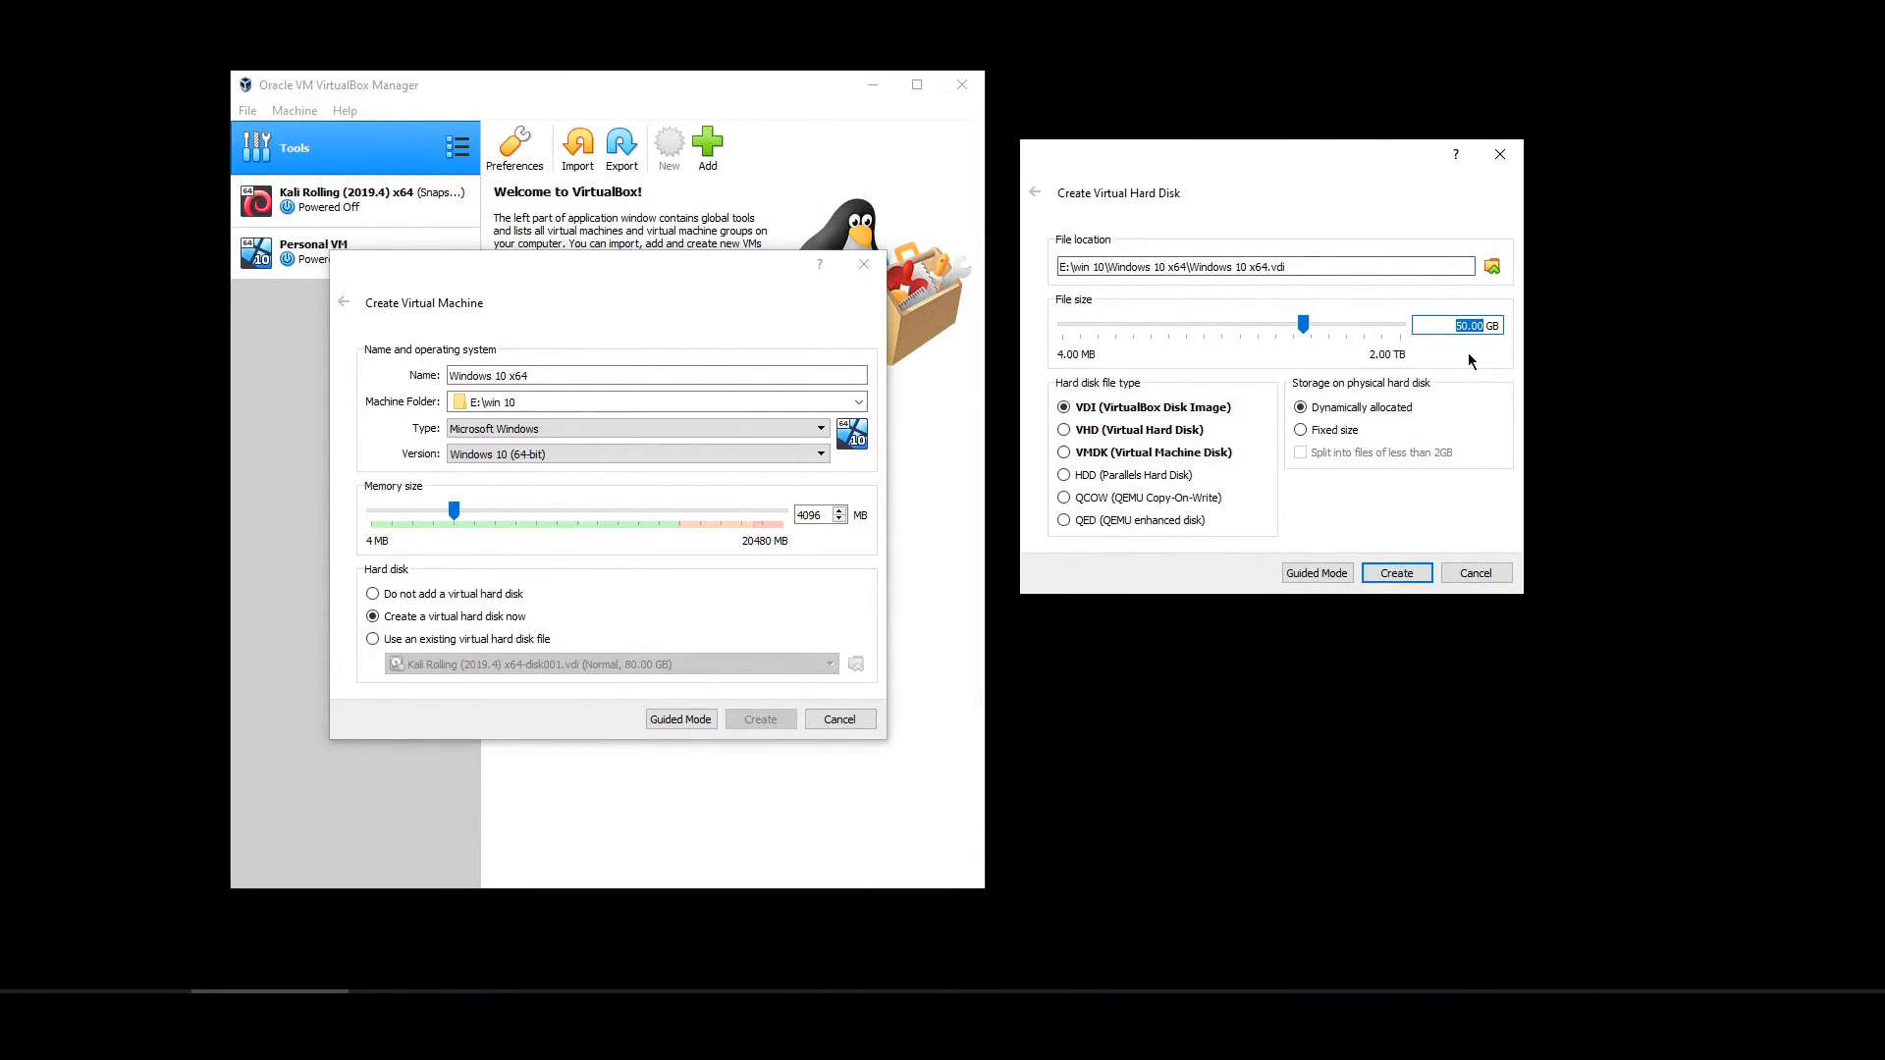
pyautogui.click(1470, 327)
pyautogui.click(1387, 579)
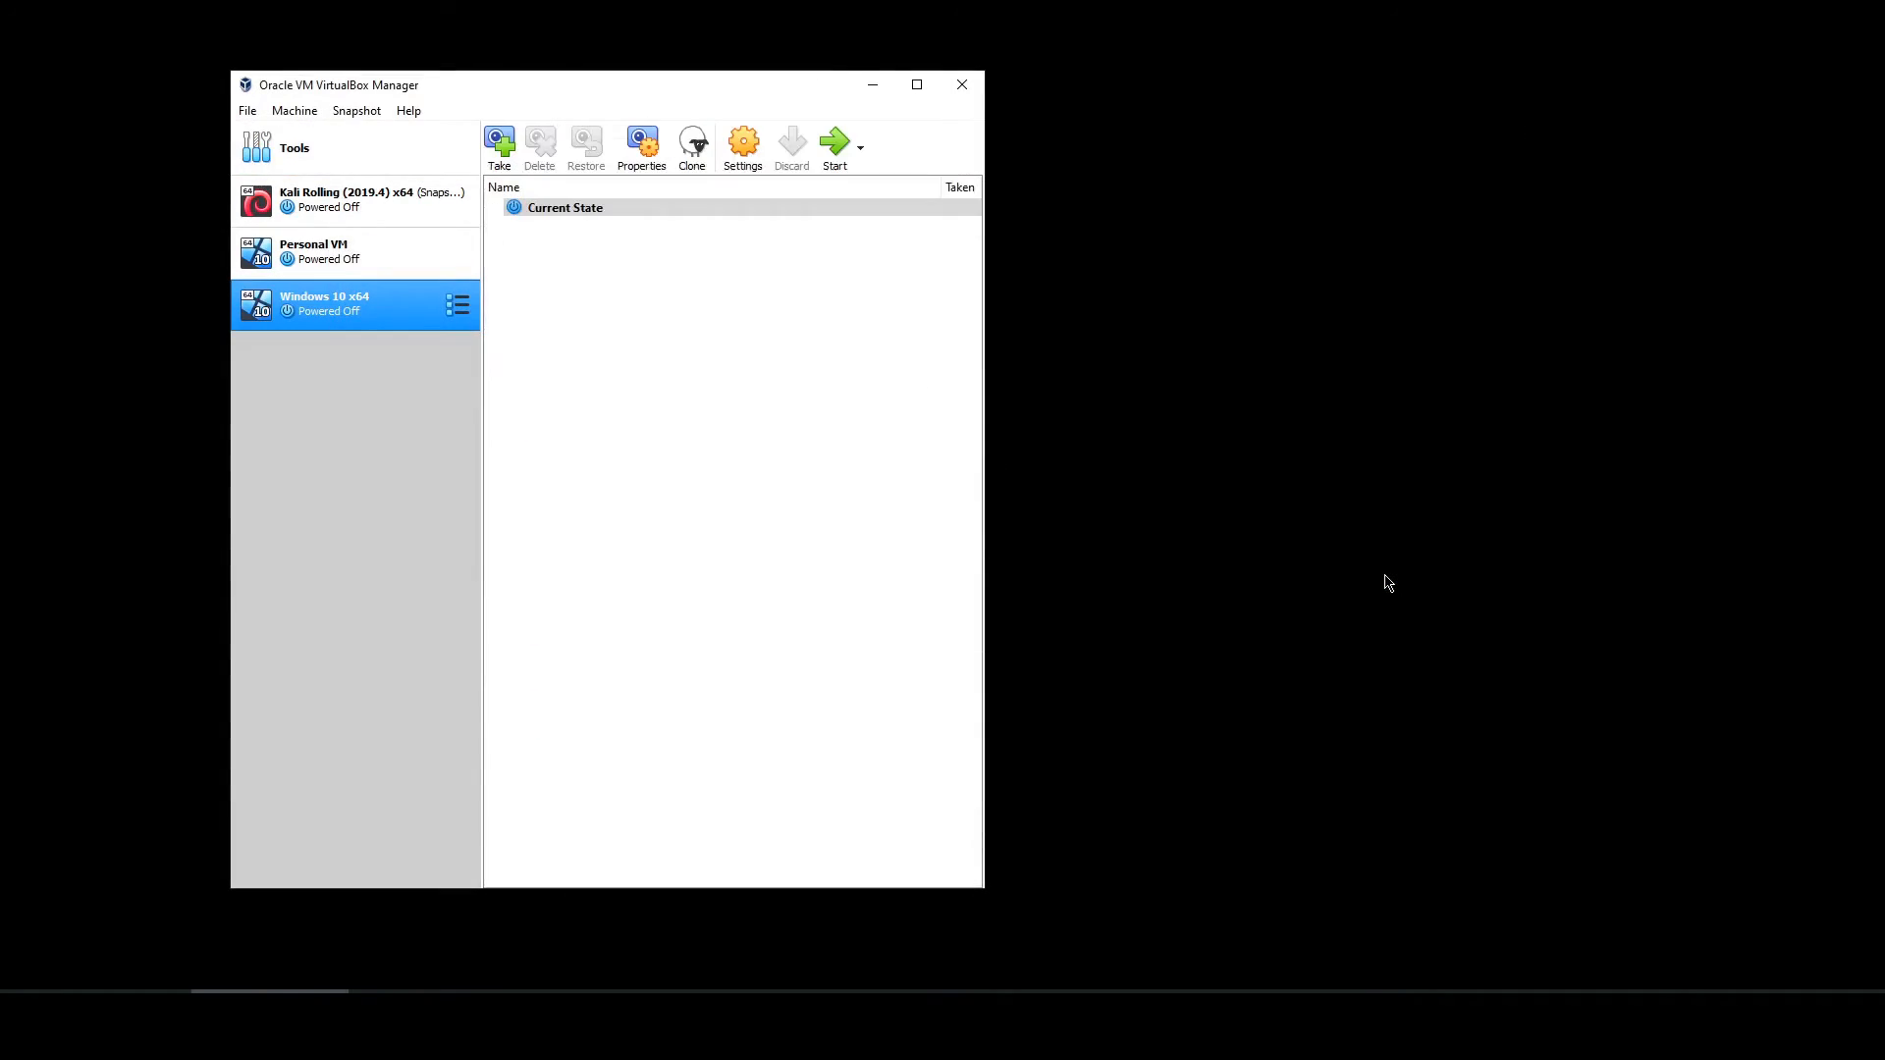
# - In the Windows 10 x64 VM settings, raise Processor(s) from 1 to 2 under System
pyautogui.rightClick(352, 302)
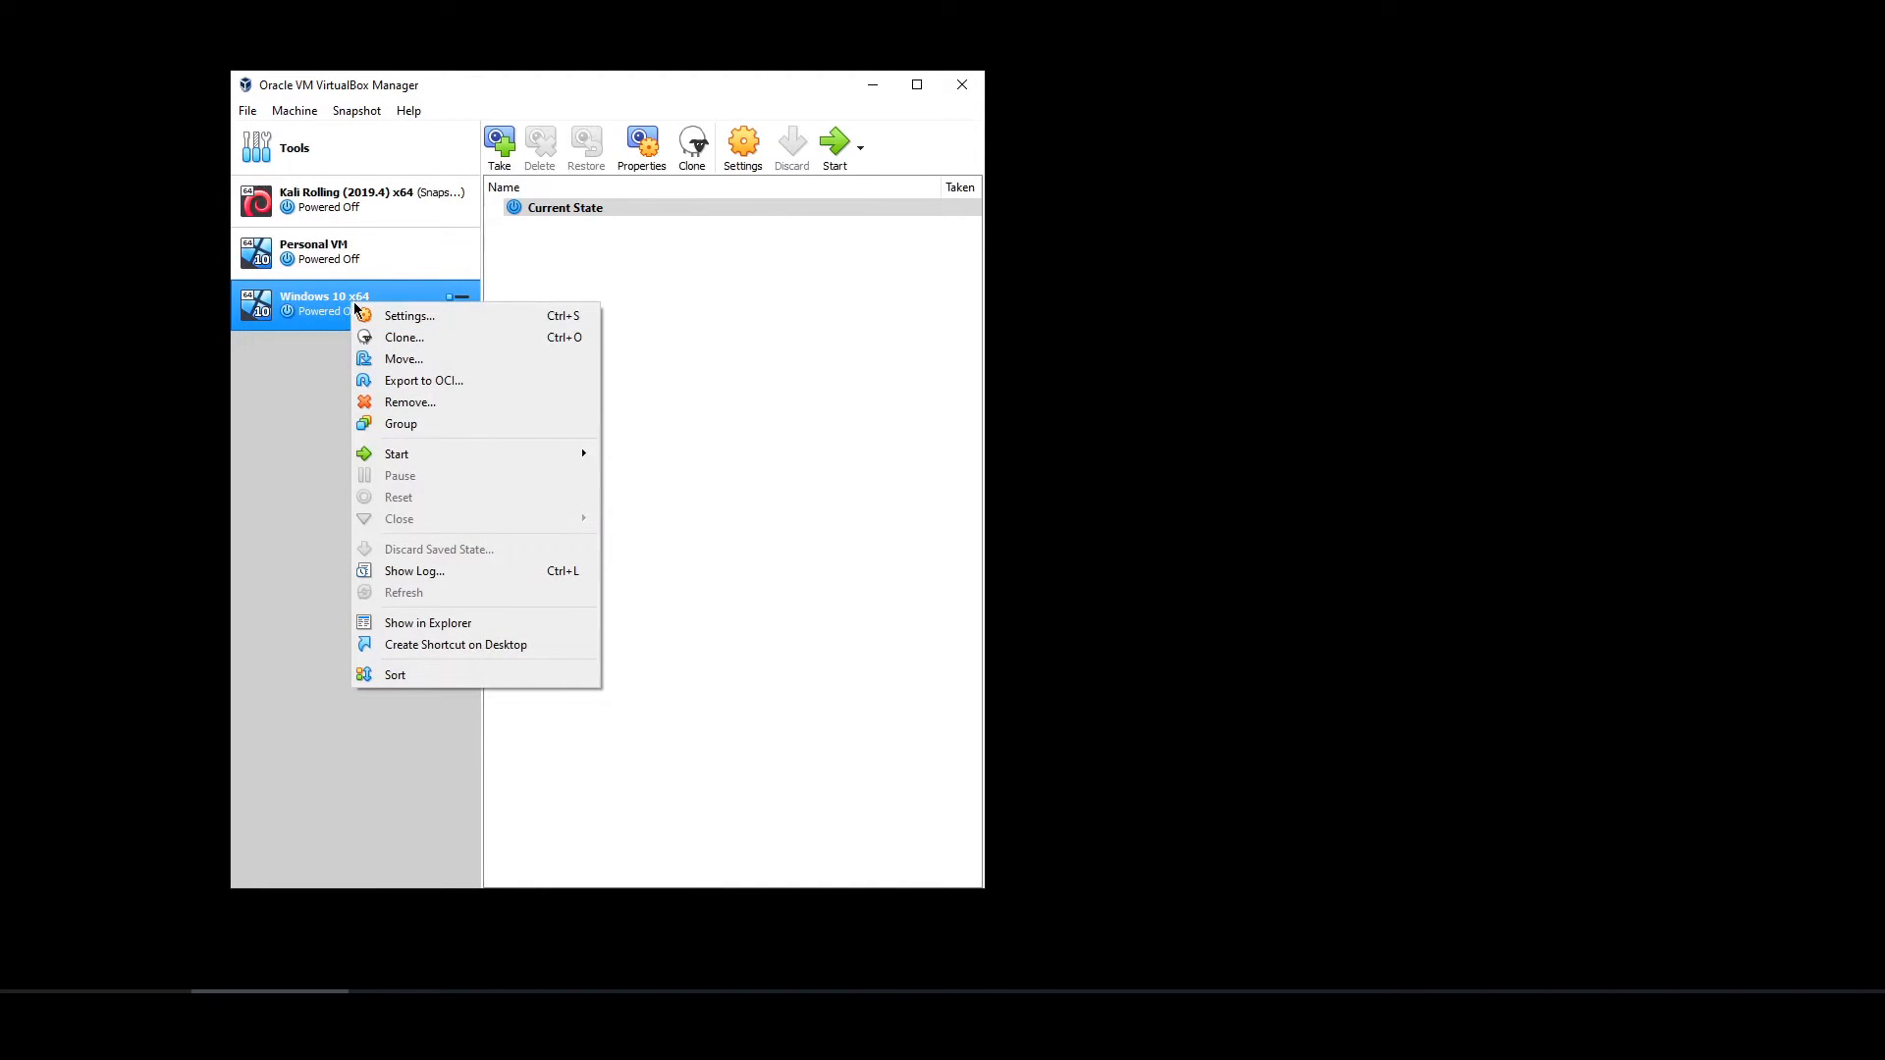
pyautogui.click(403, 315)
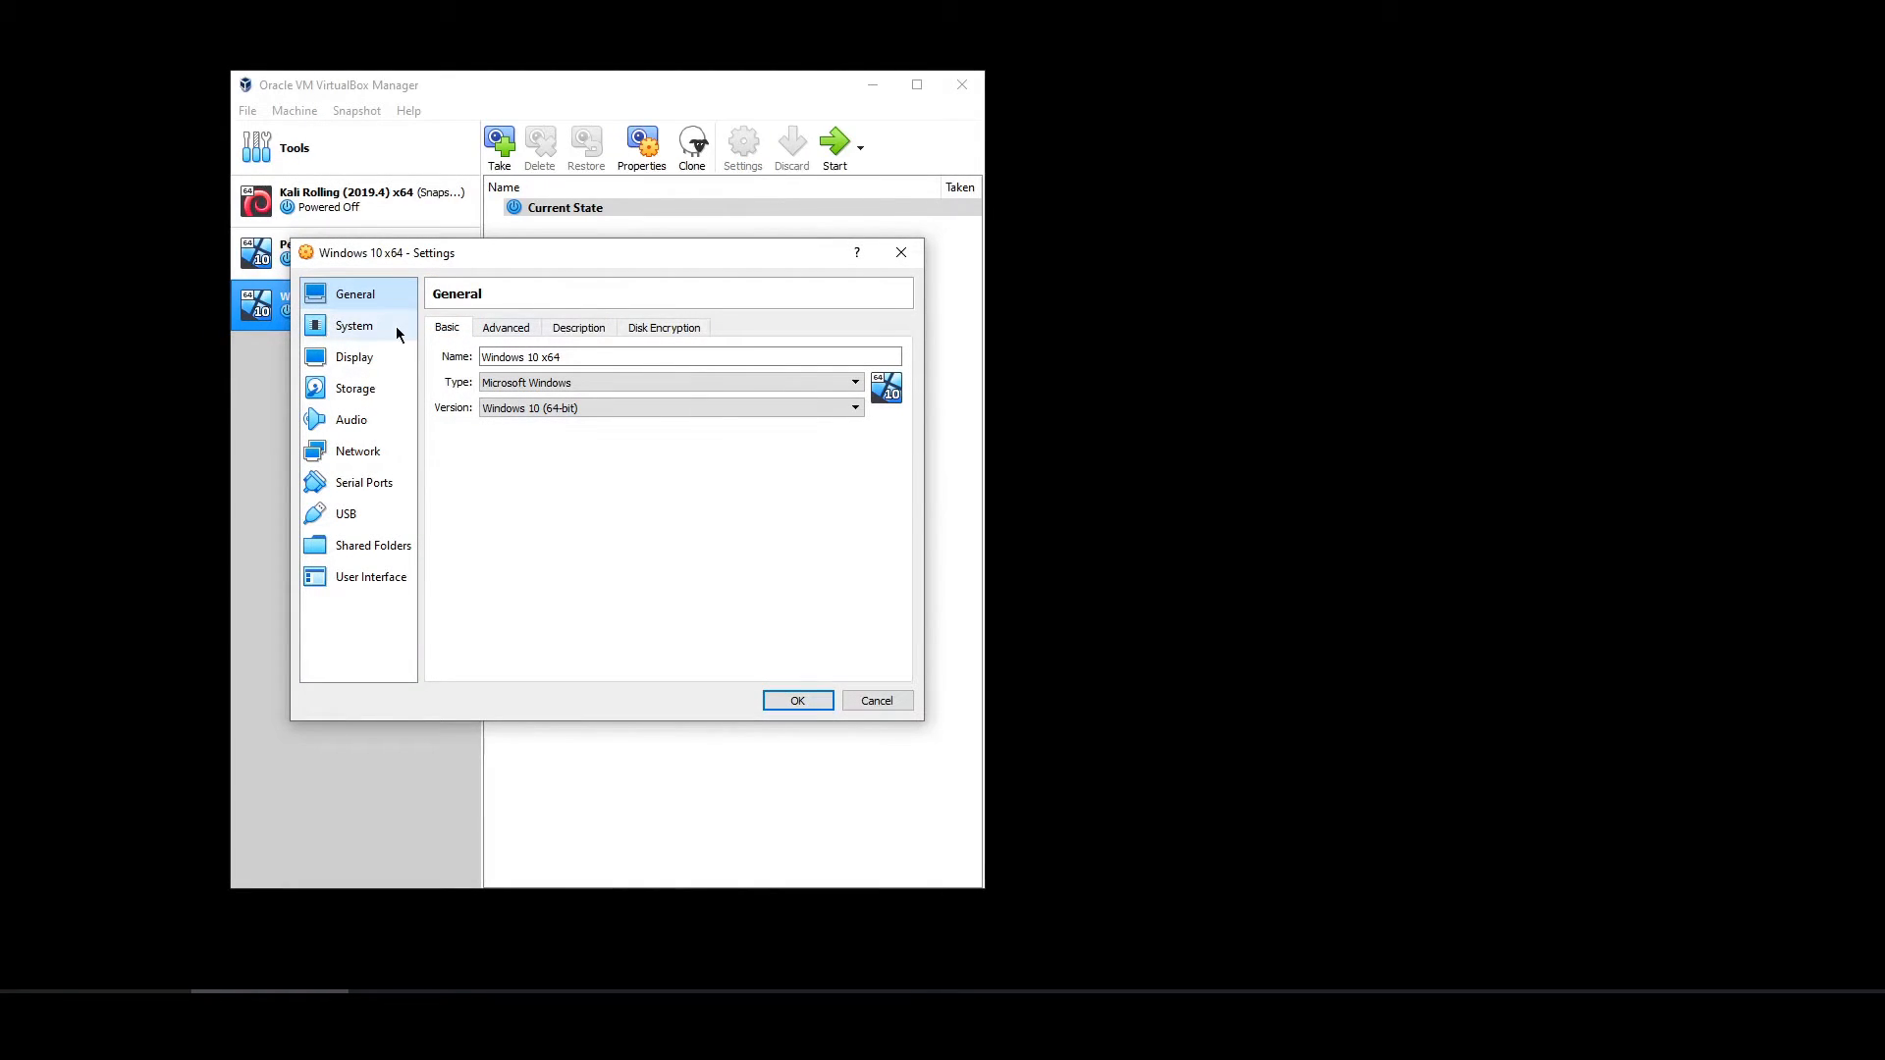
pyautogui.click(367, 339)
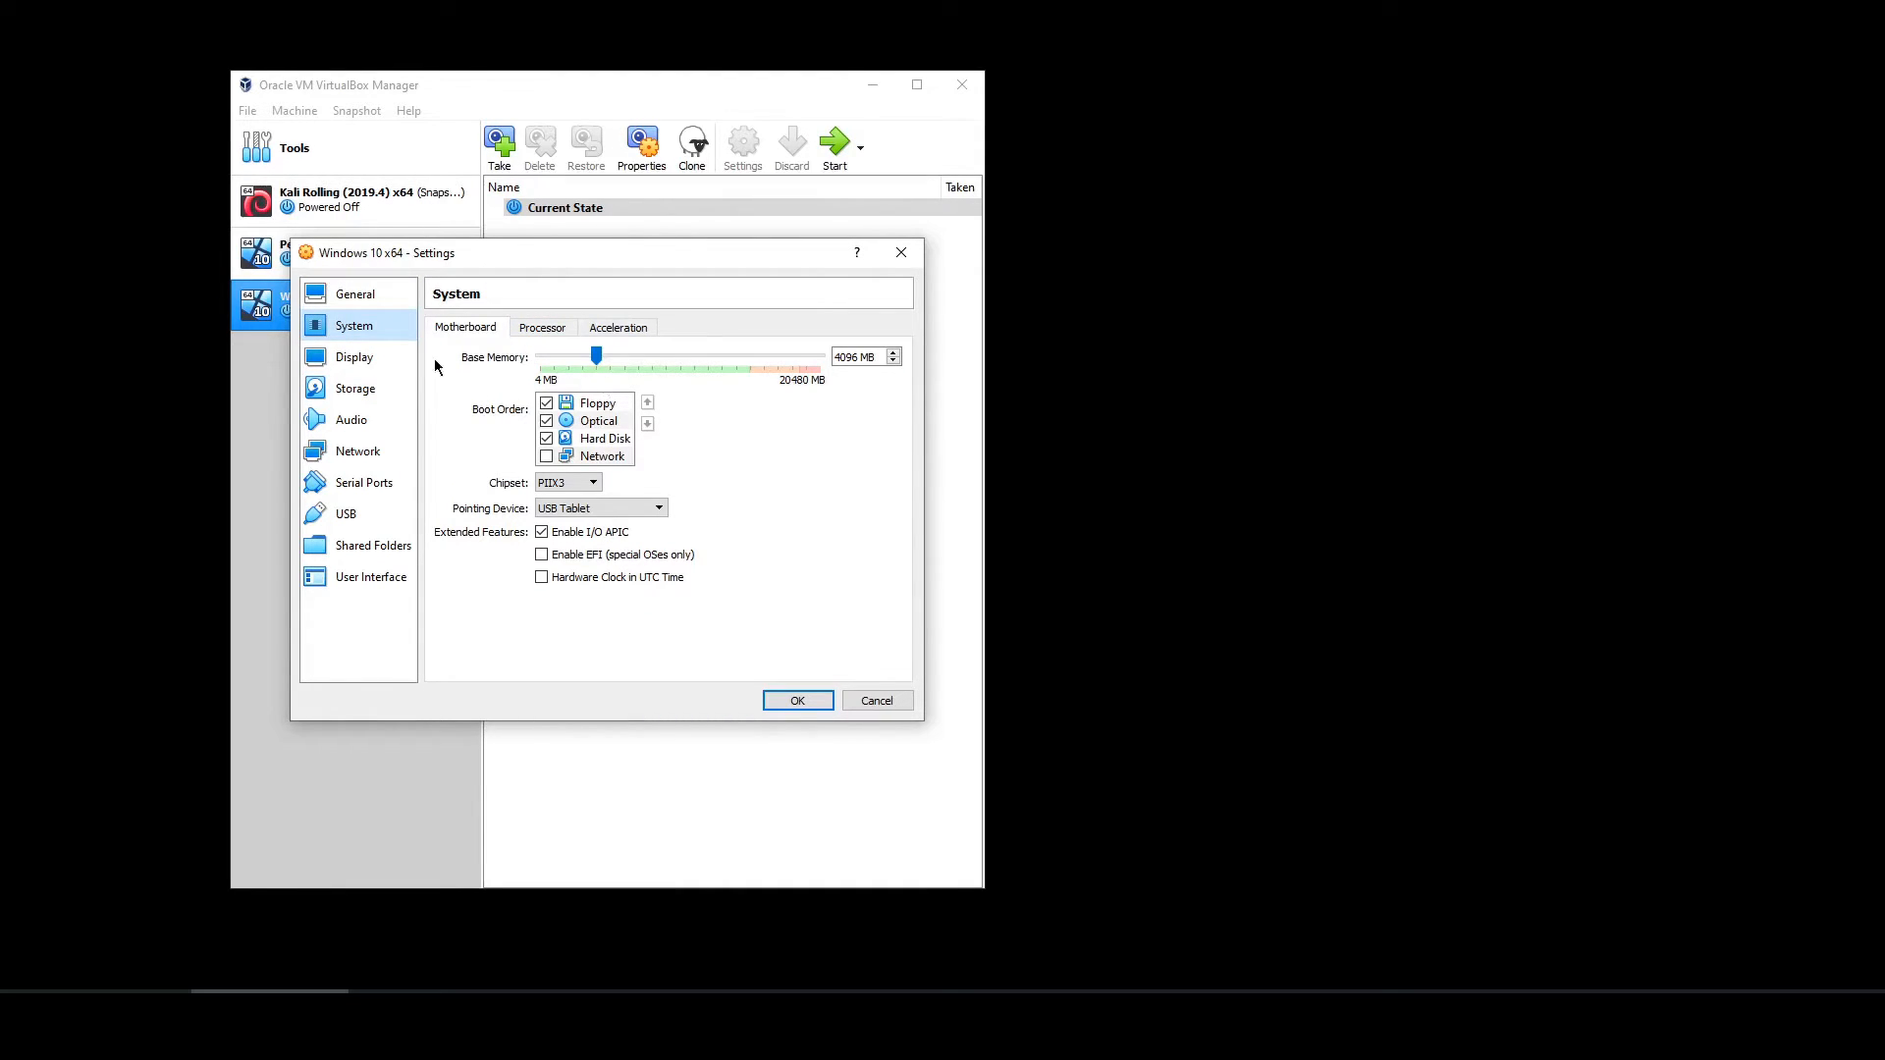
pyautogui.moveTo(538, 268); pyautogui.dragTo(800, 225)
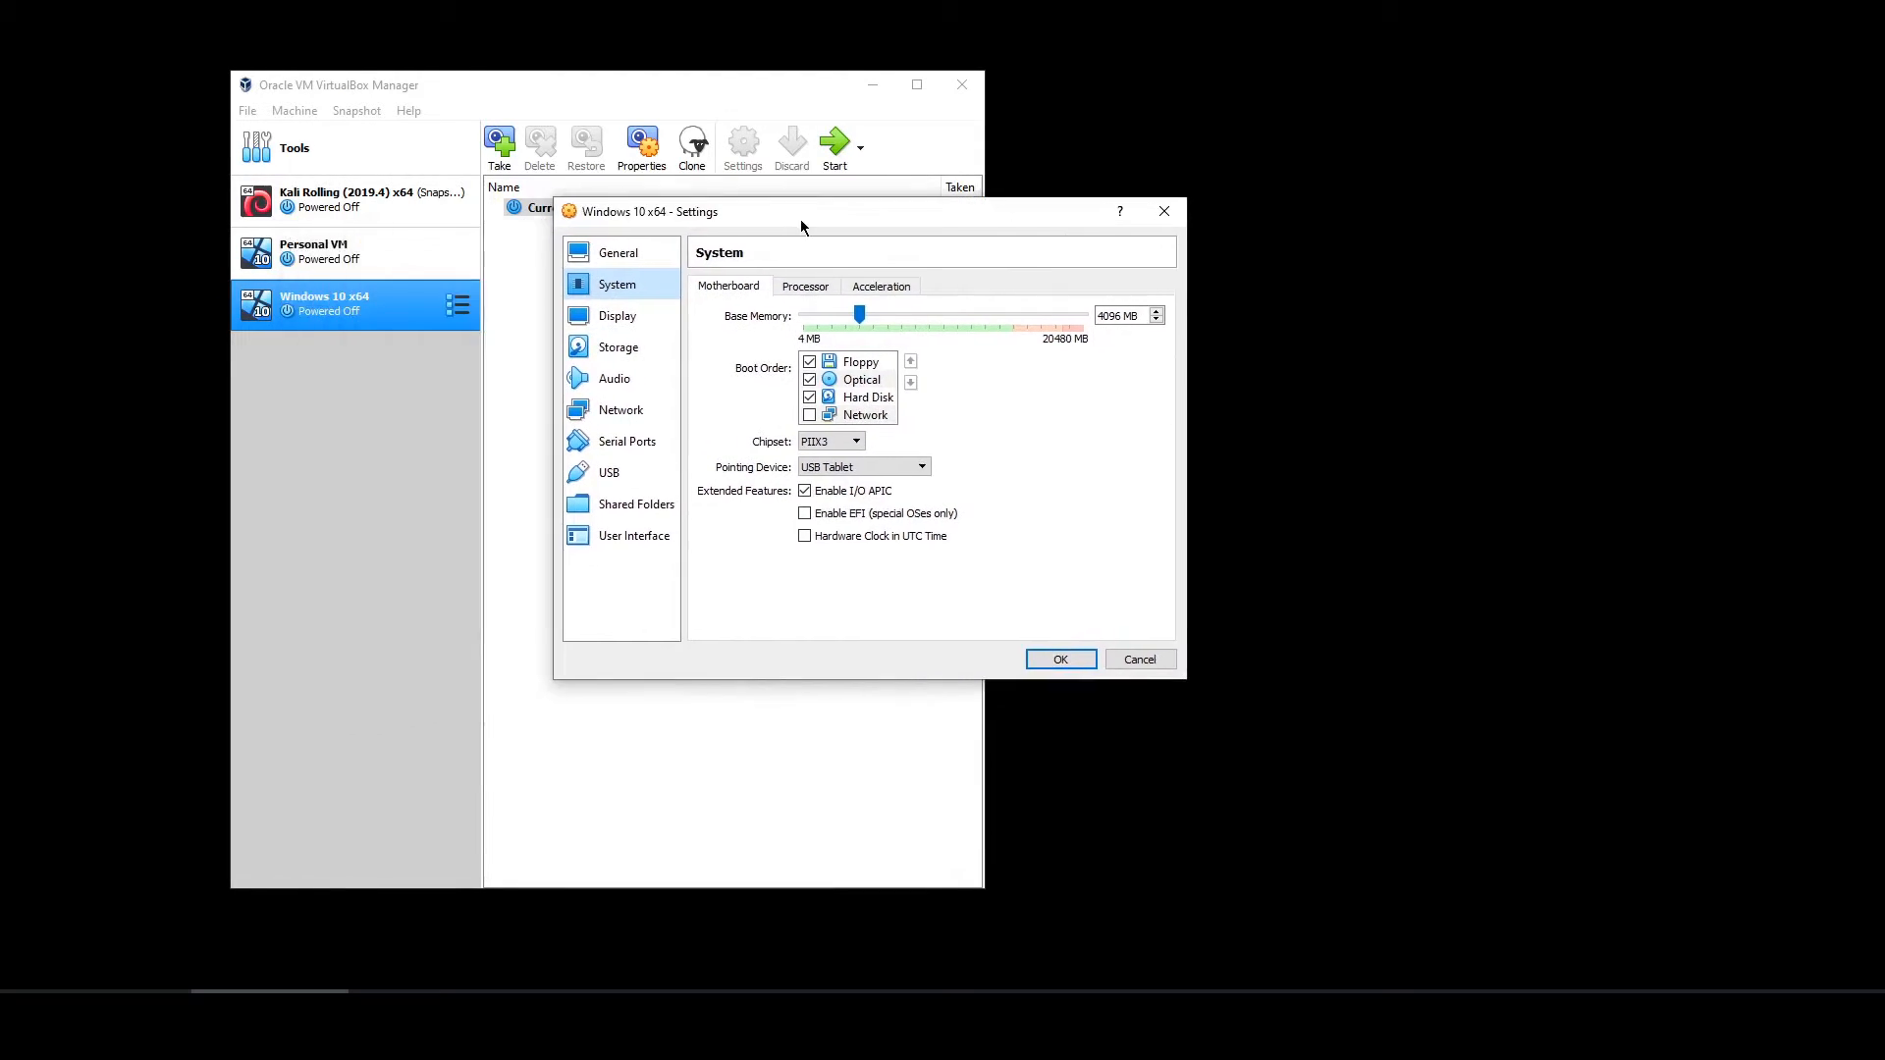
pyautogui.click(810, 286)
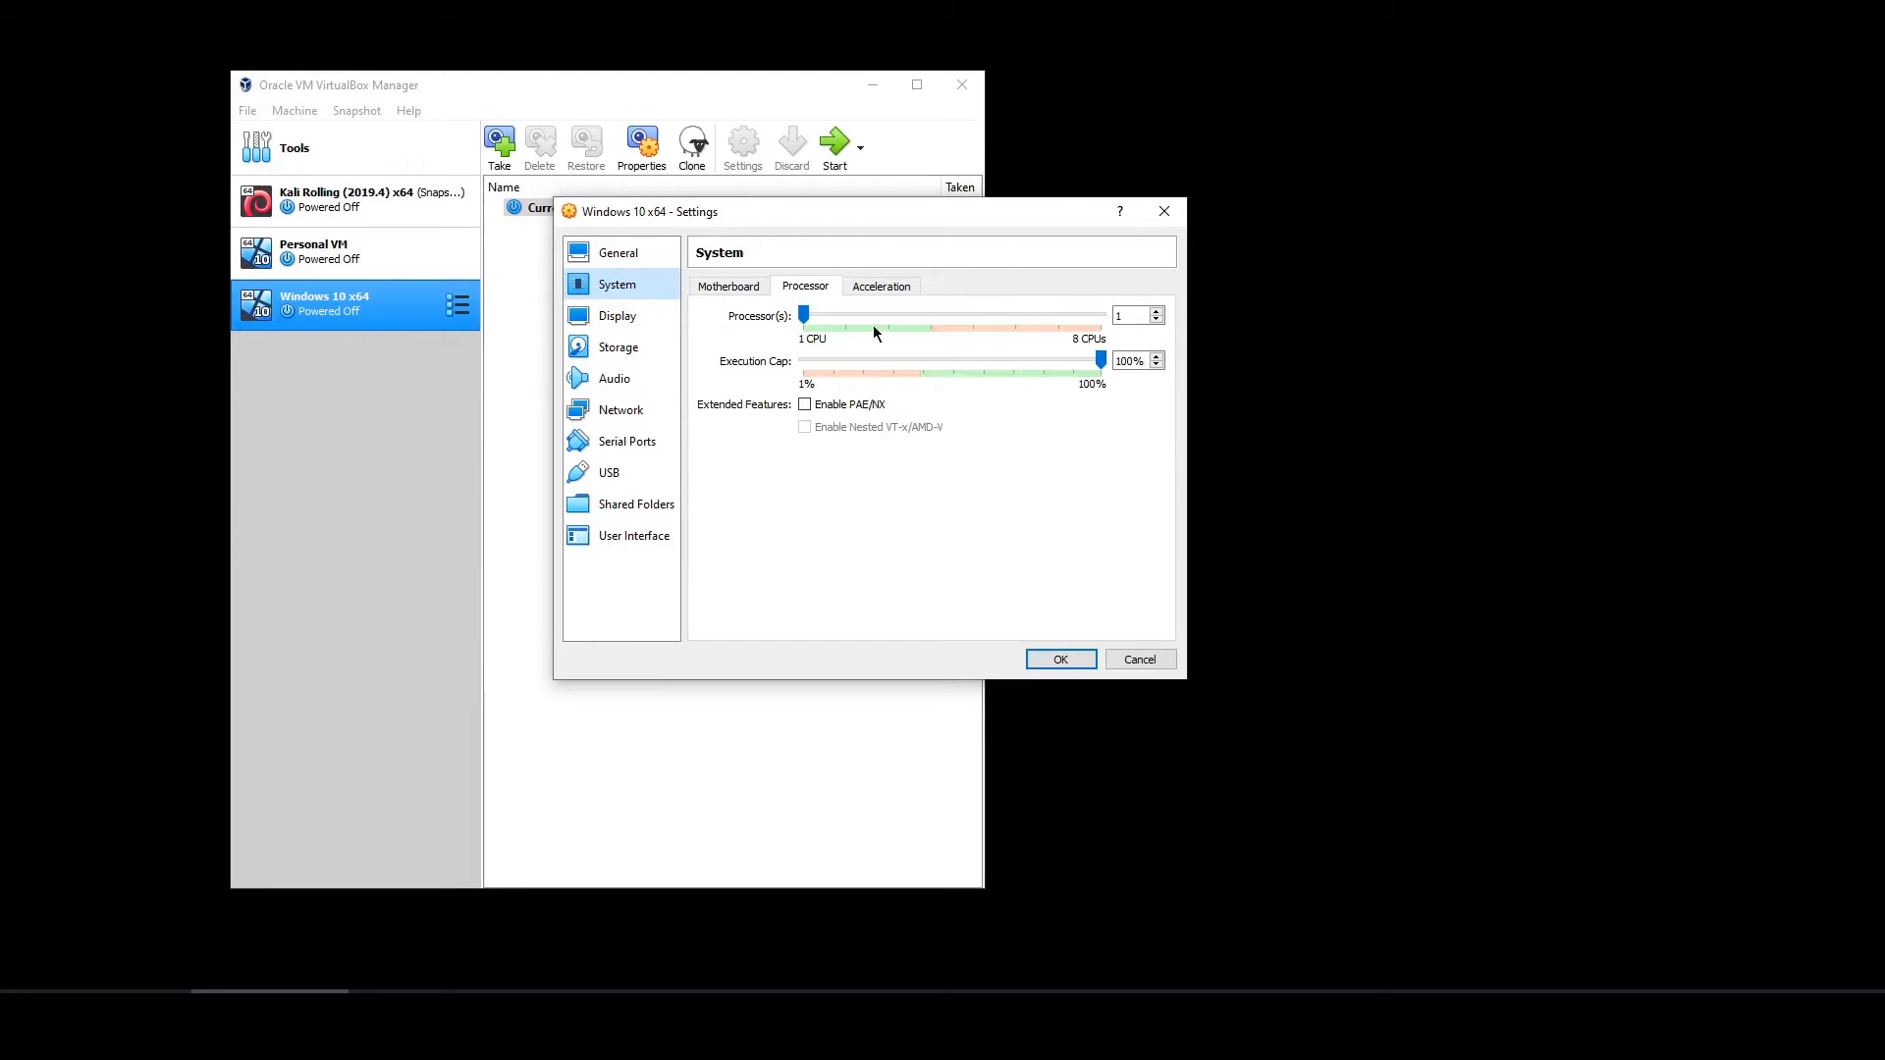
pyautogui.click(1157, 311)
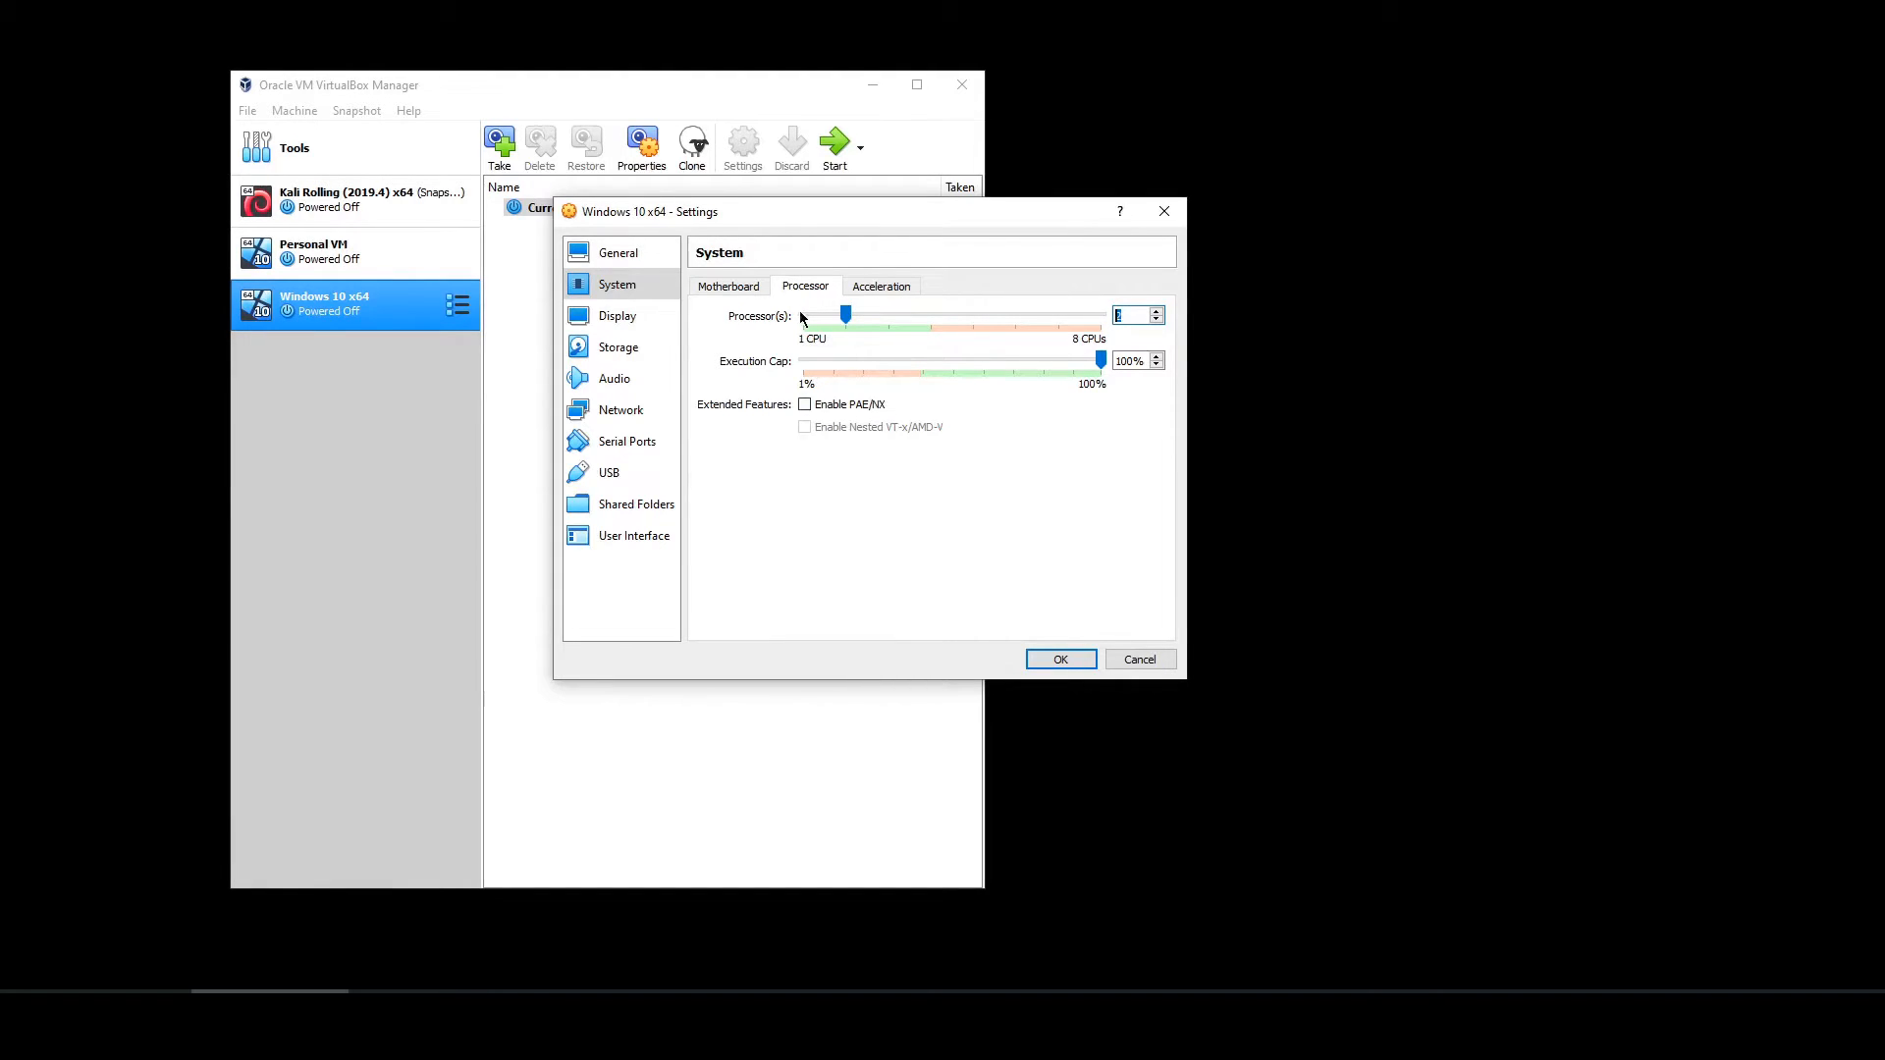
pyautogui.click(610, 255)
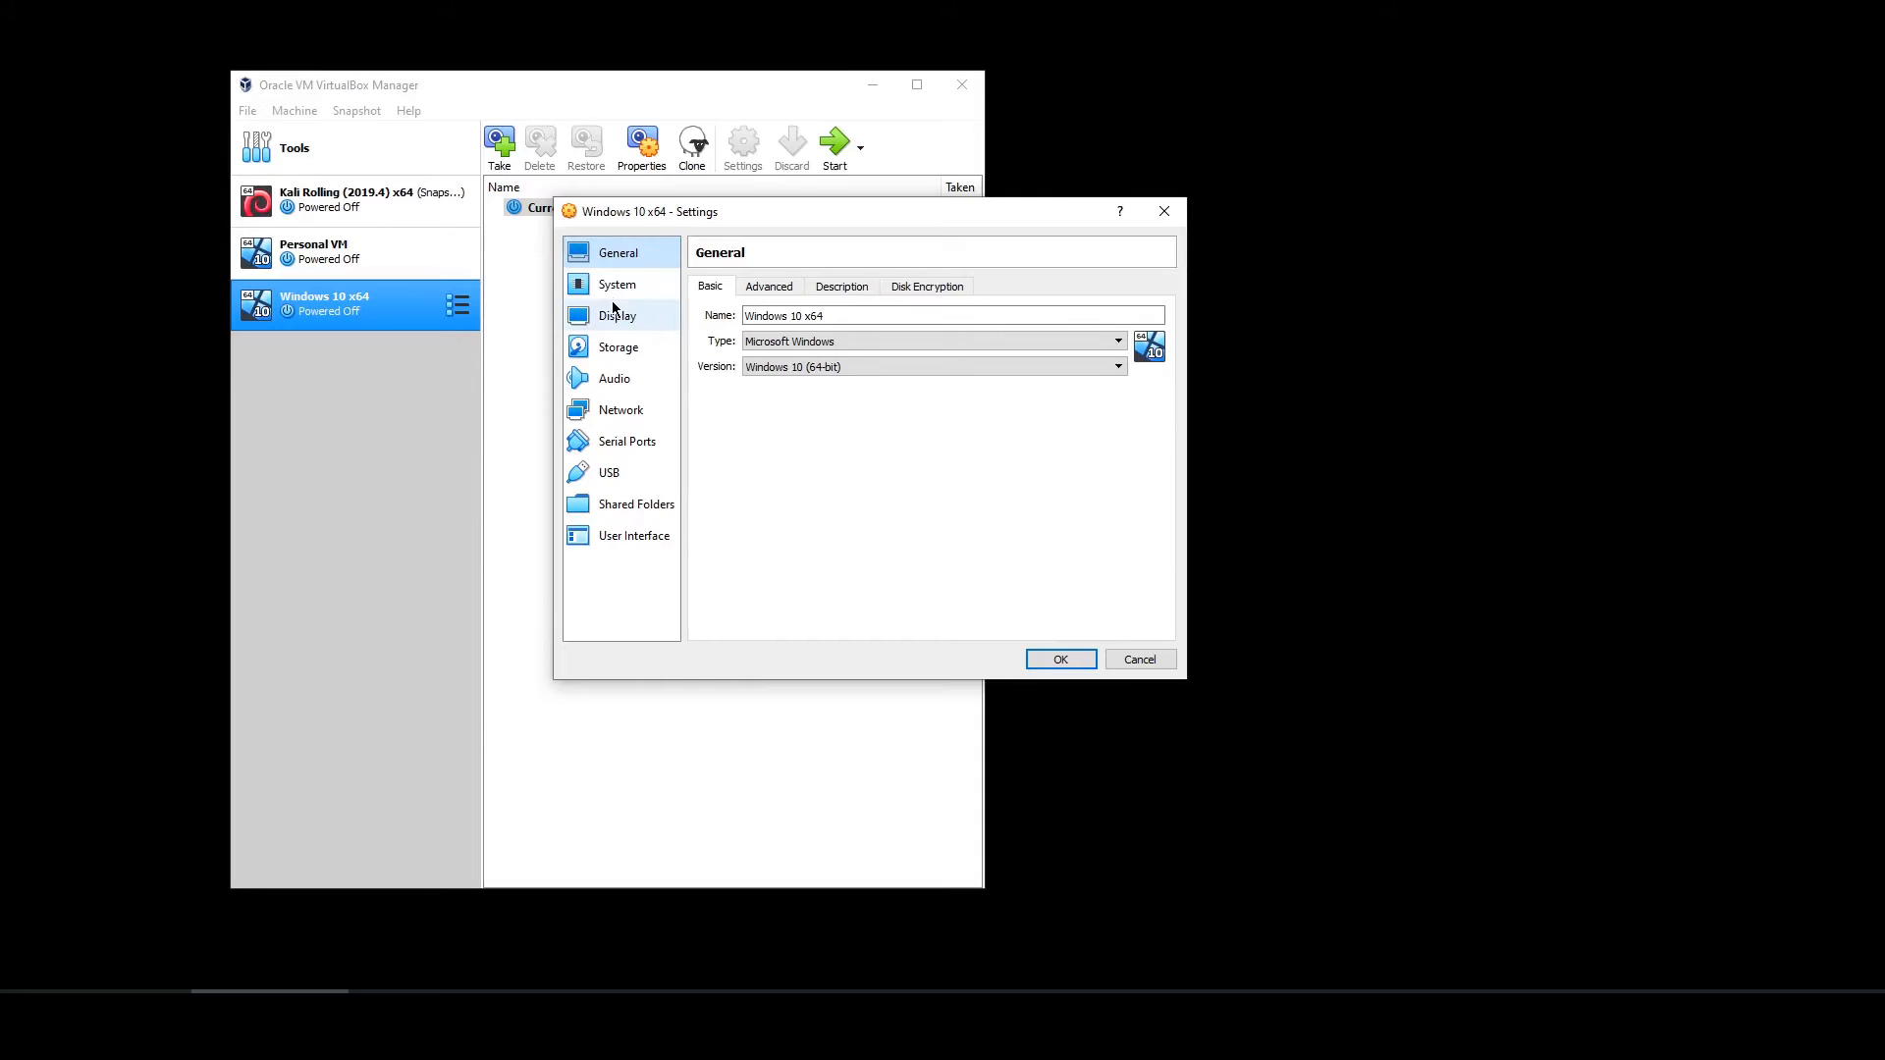
pyautogui.click(617, 285)
pyautogui.click(609, 347)
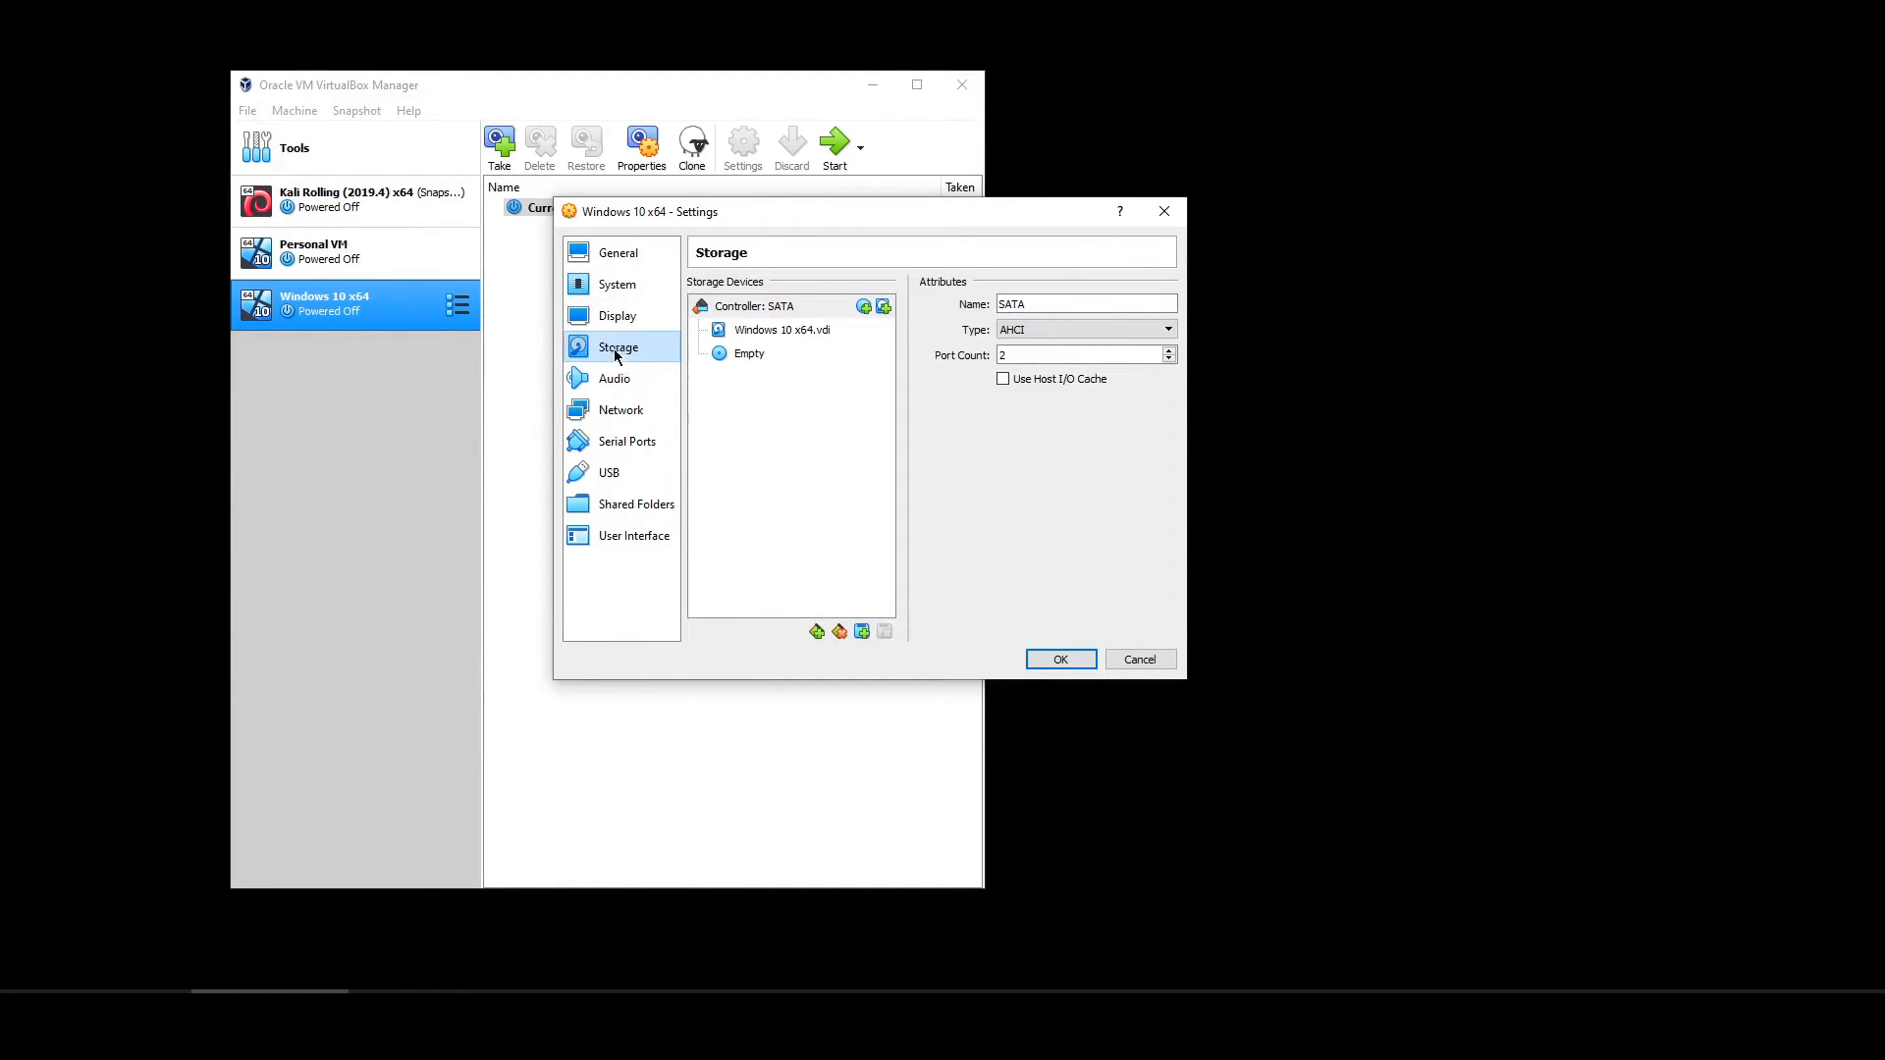
# - Load 'windows 10 x64.iso' into the empty optical drive and save the settings with OK
pyautogui.click(746, 359)
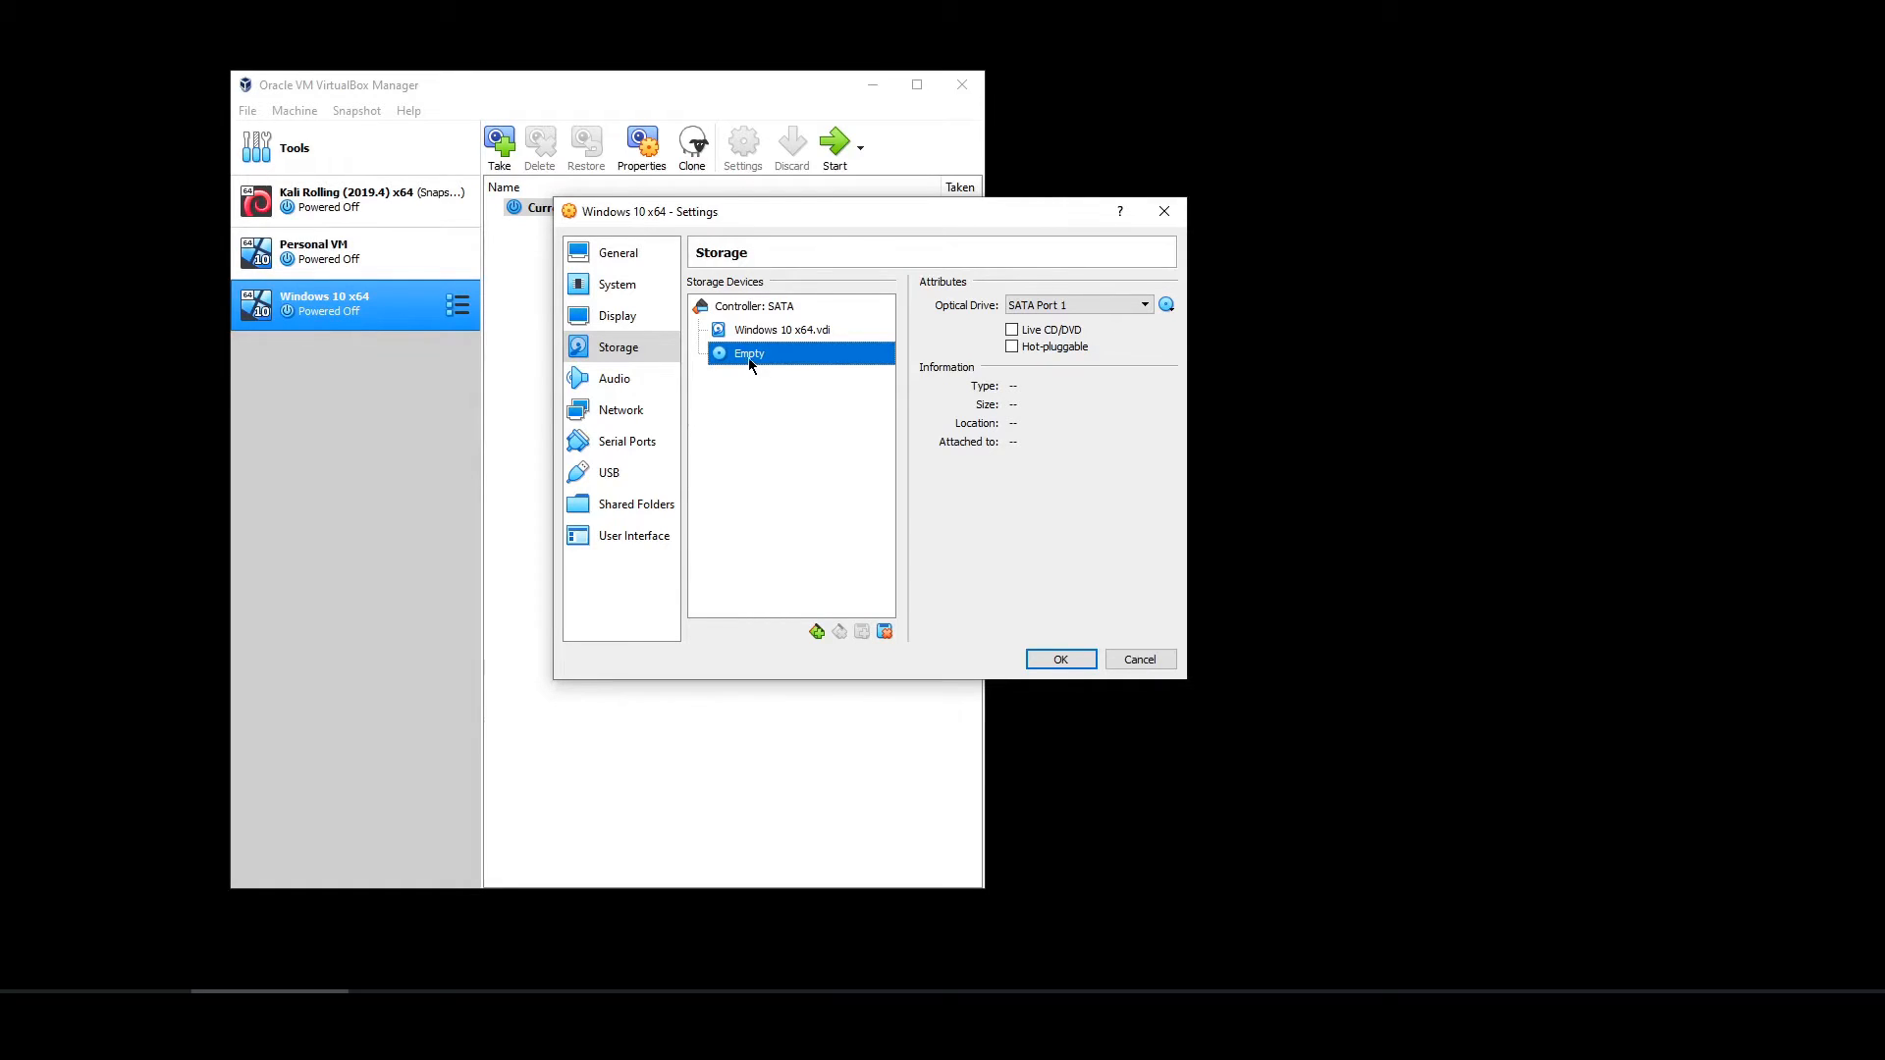
pyautogui.click(1167, 307)
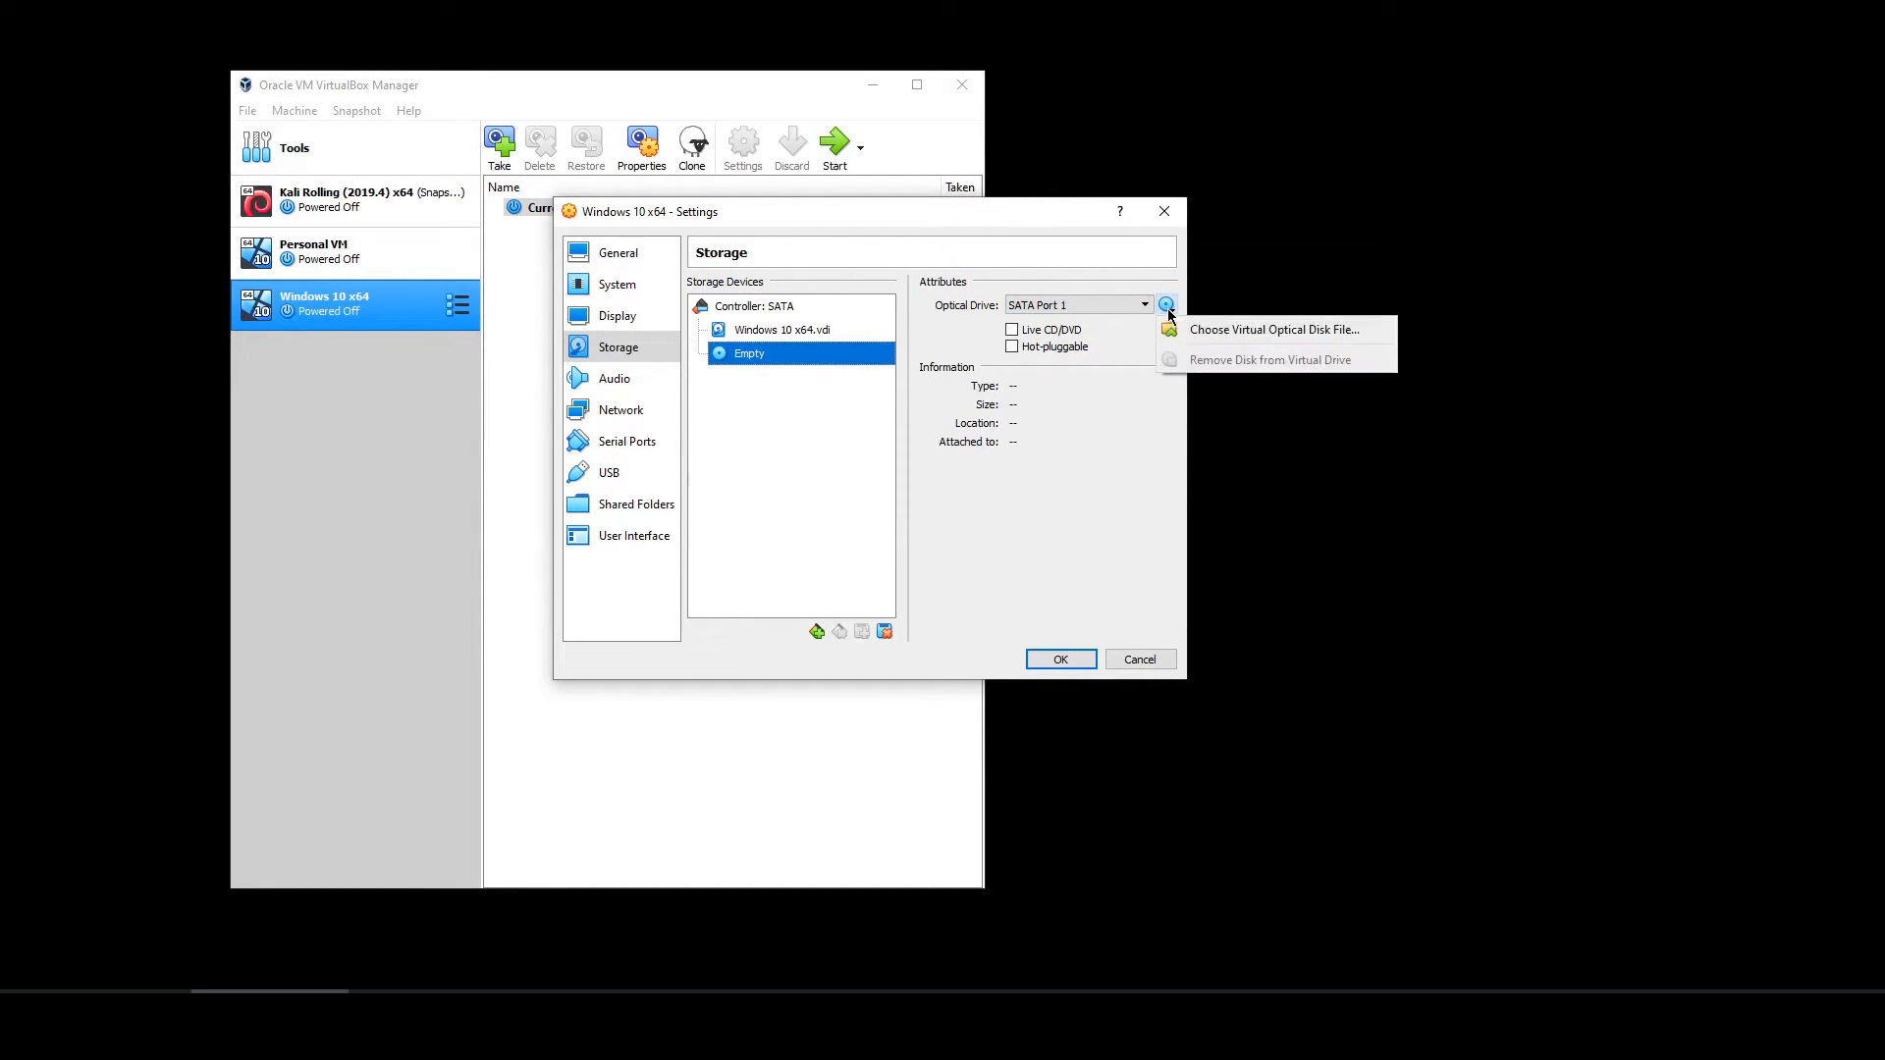
pyautogui.click(1254, 335)
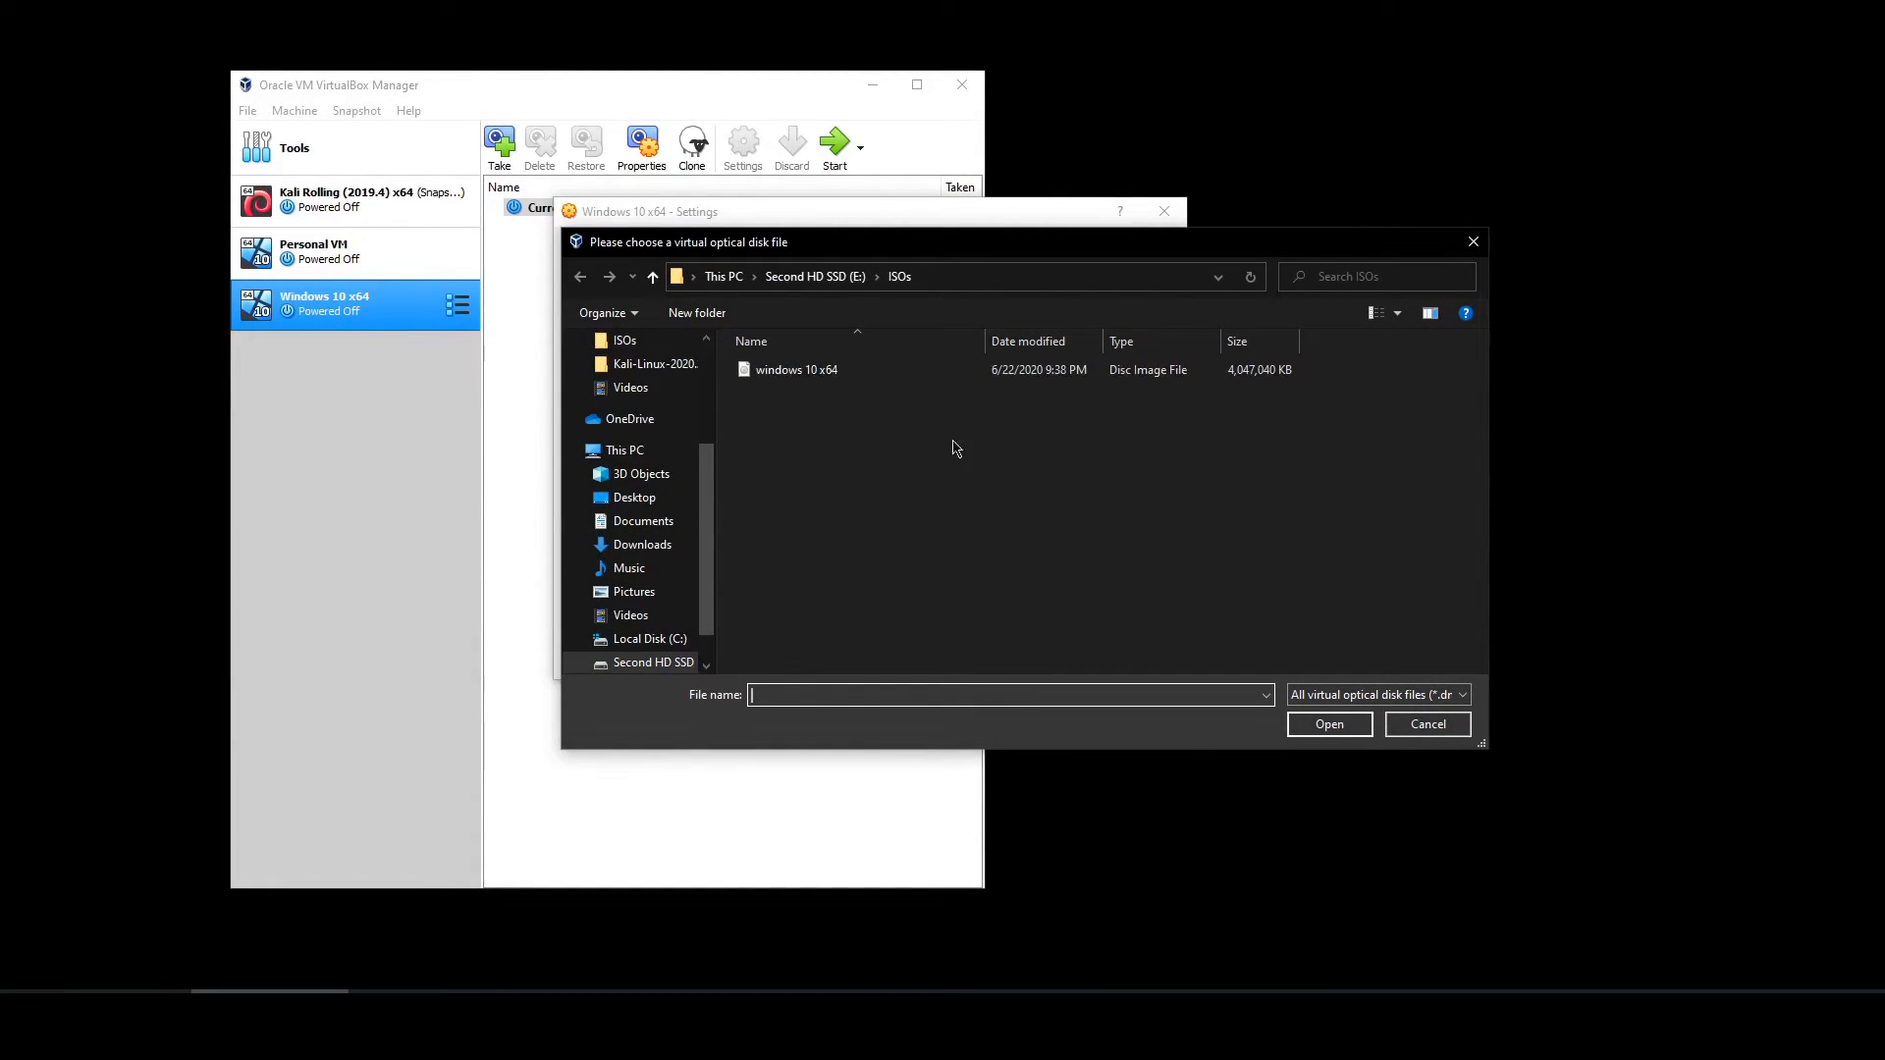
pyautogui.click(824, 371)
pyautogui.click(1347, 729)
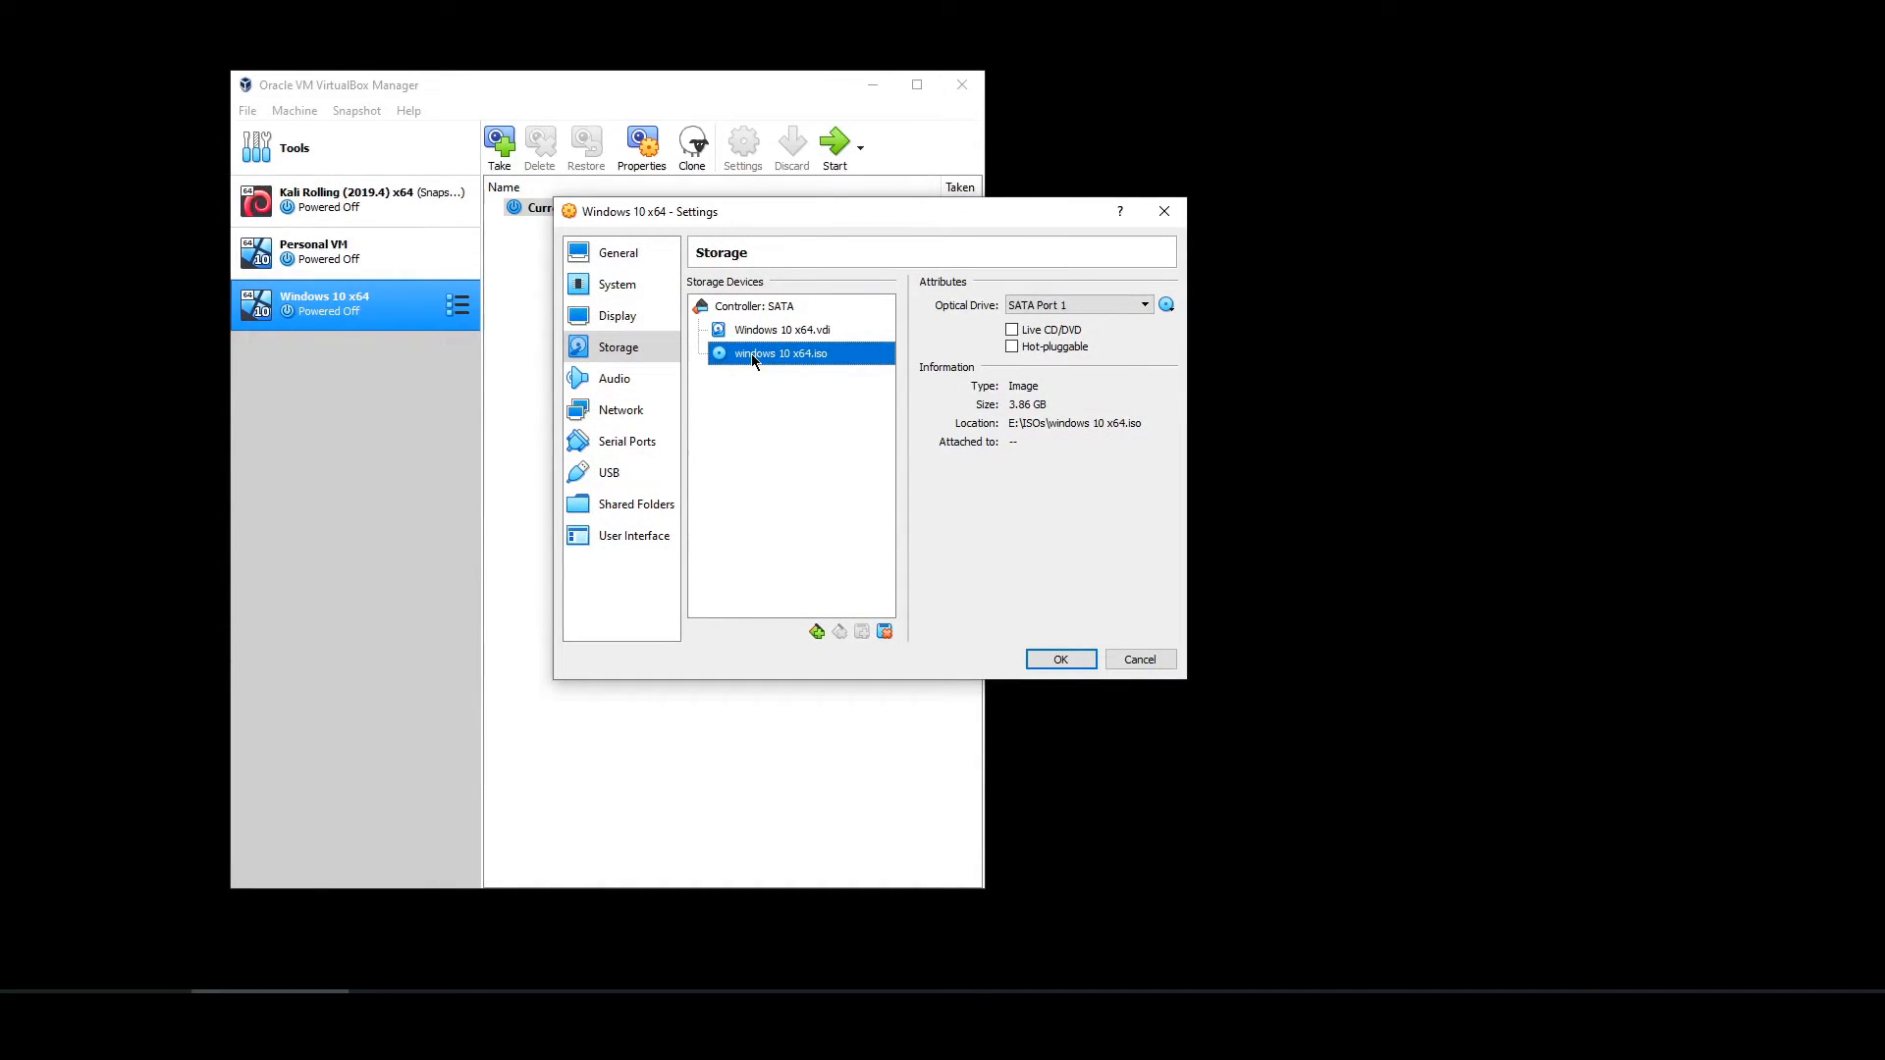
pyautogui.click(1064, 661)
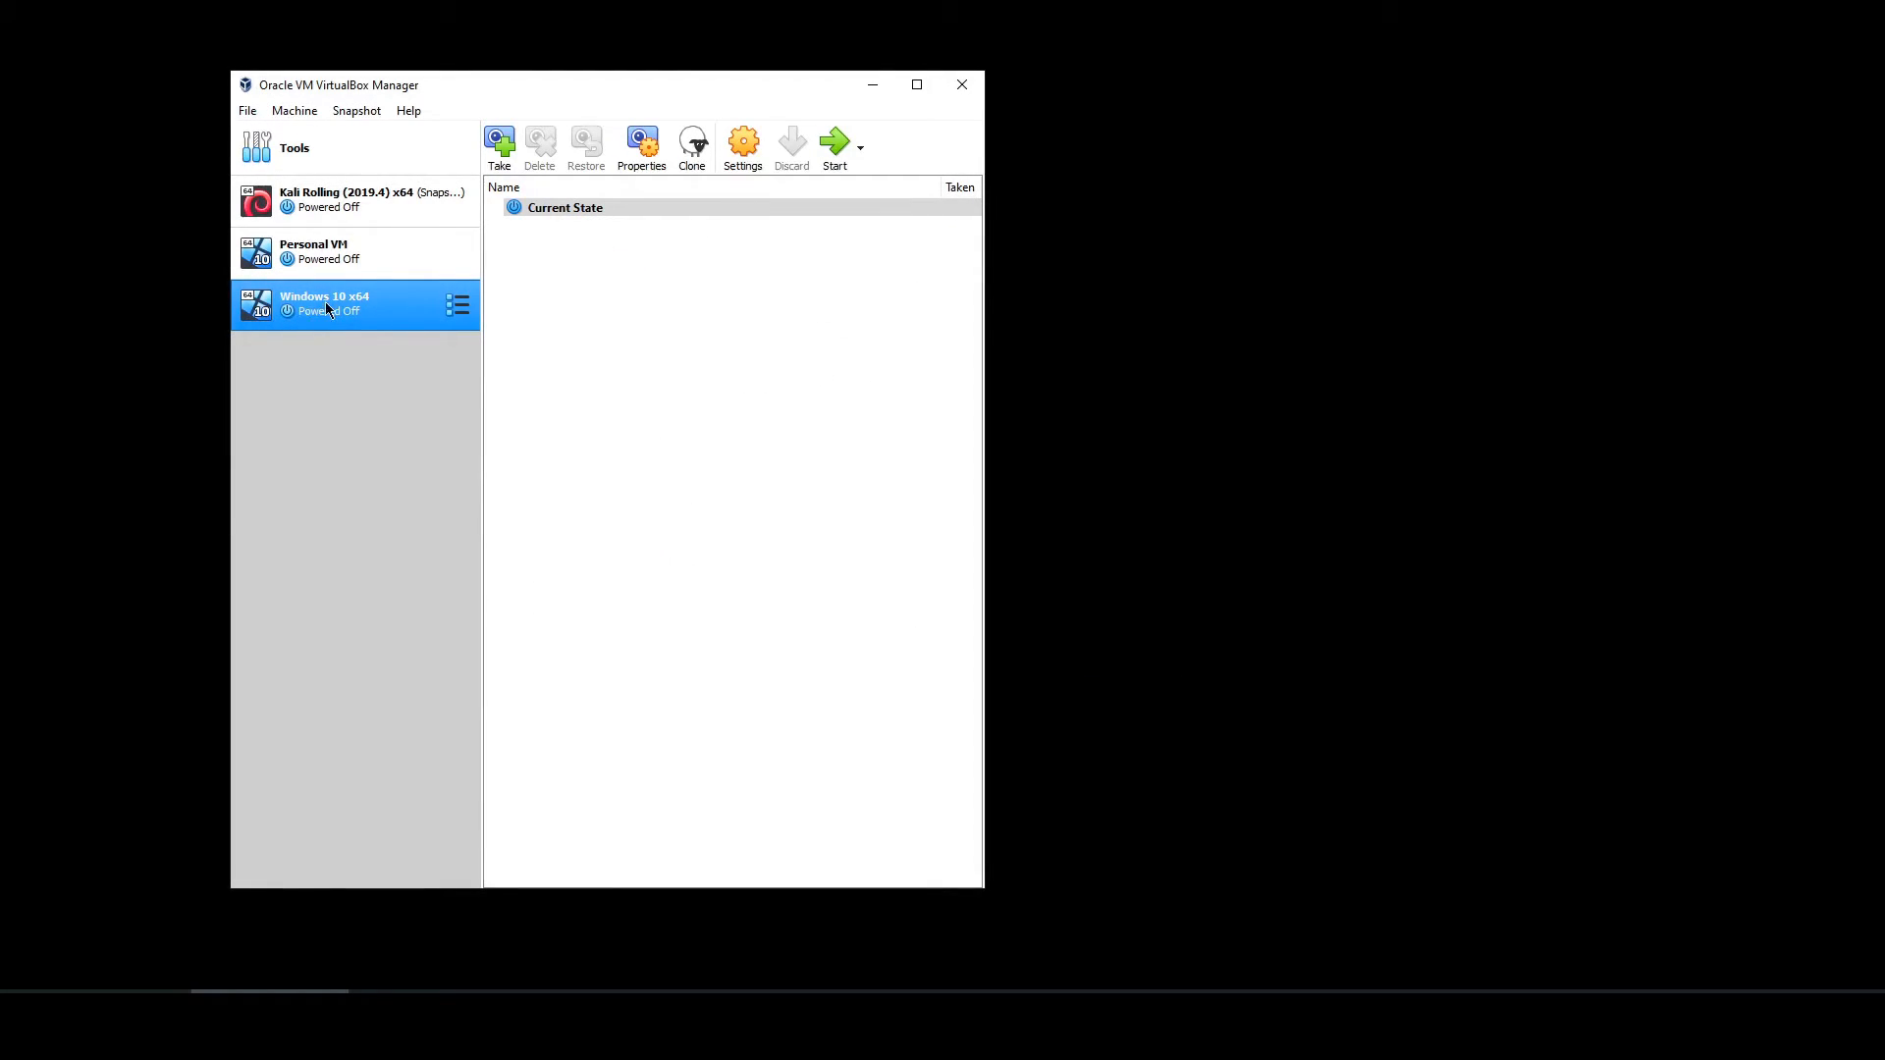
# - Start the Windows 10 x64 VM and let it capture the mouse and keyboard
pyautogui.click(831, 150)
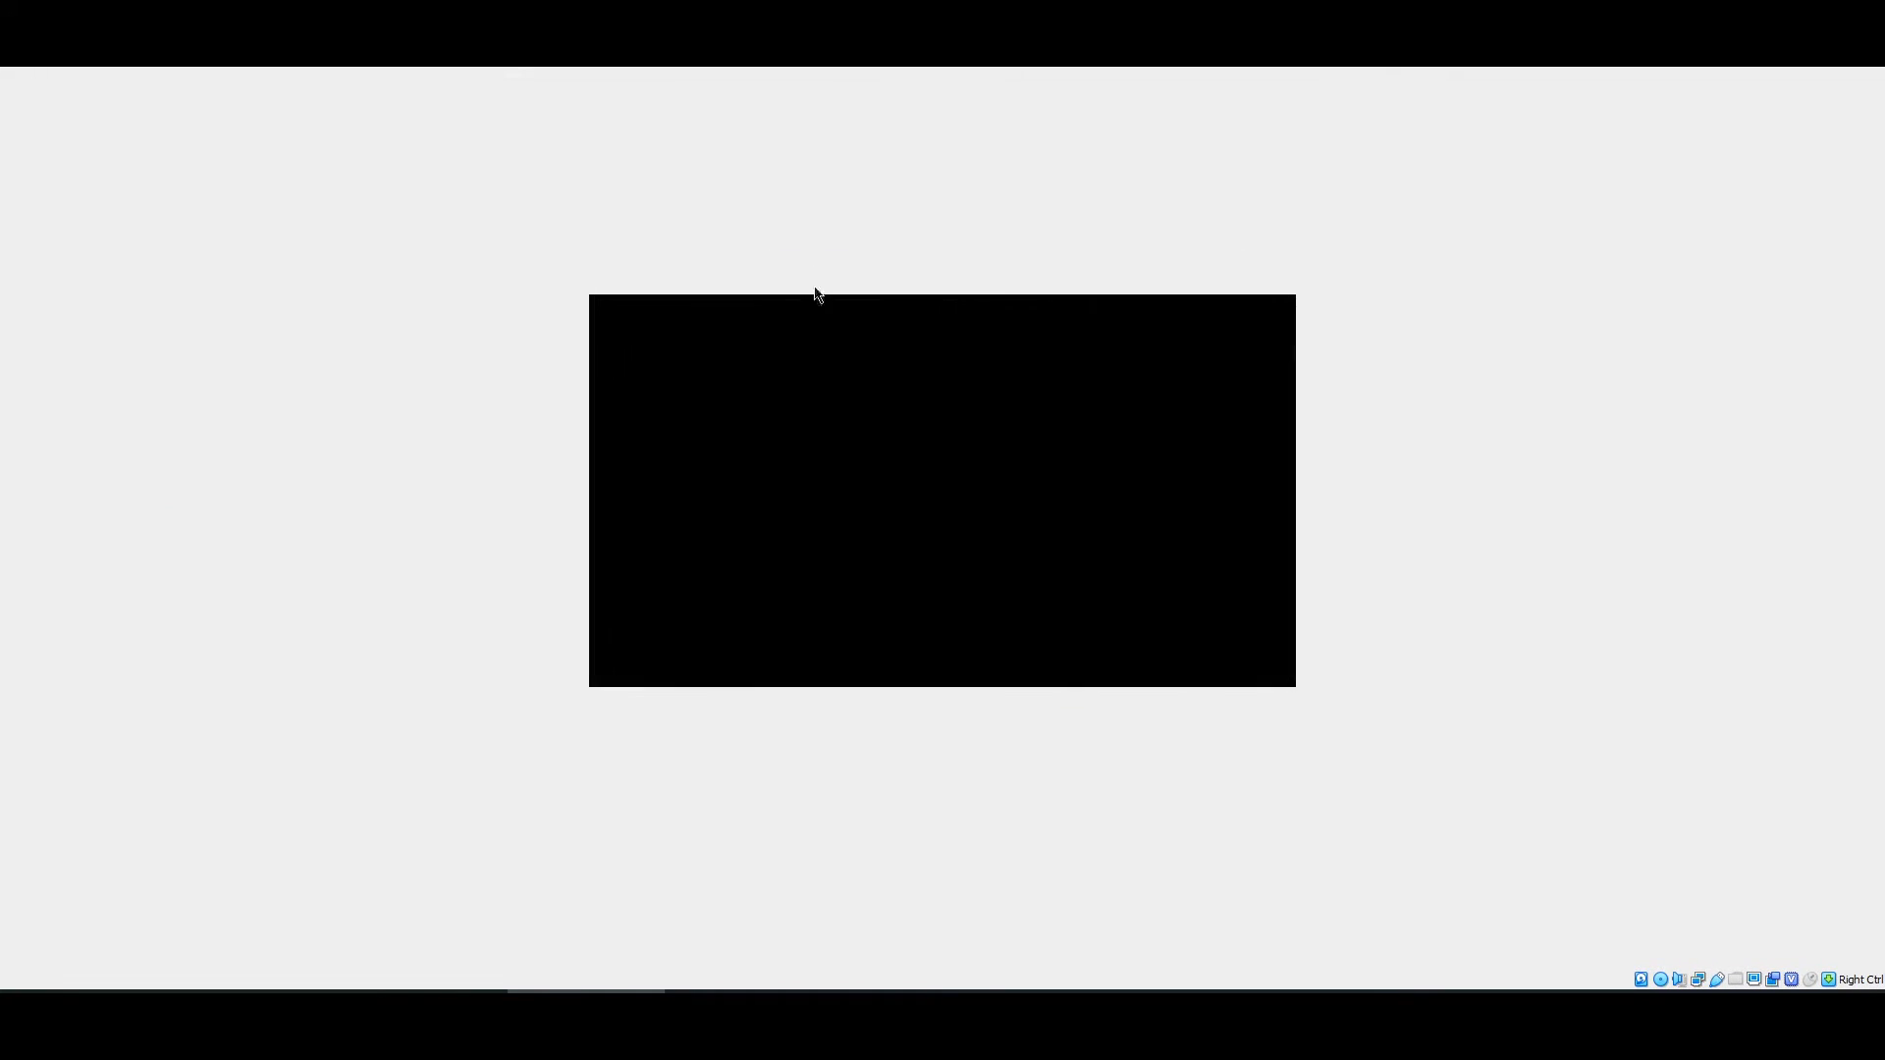
pyautogui.click(806, 421)
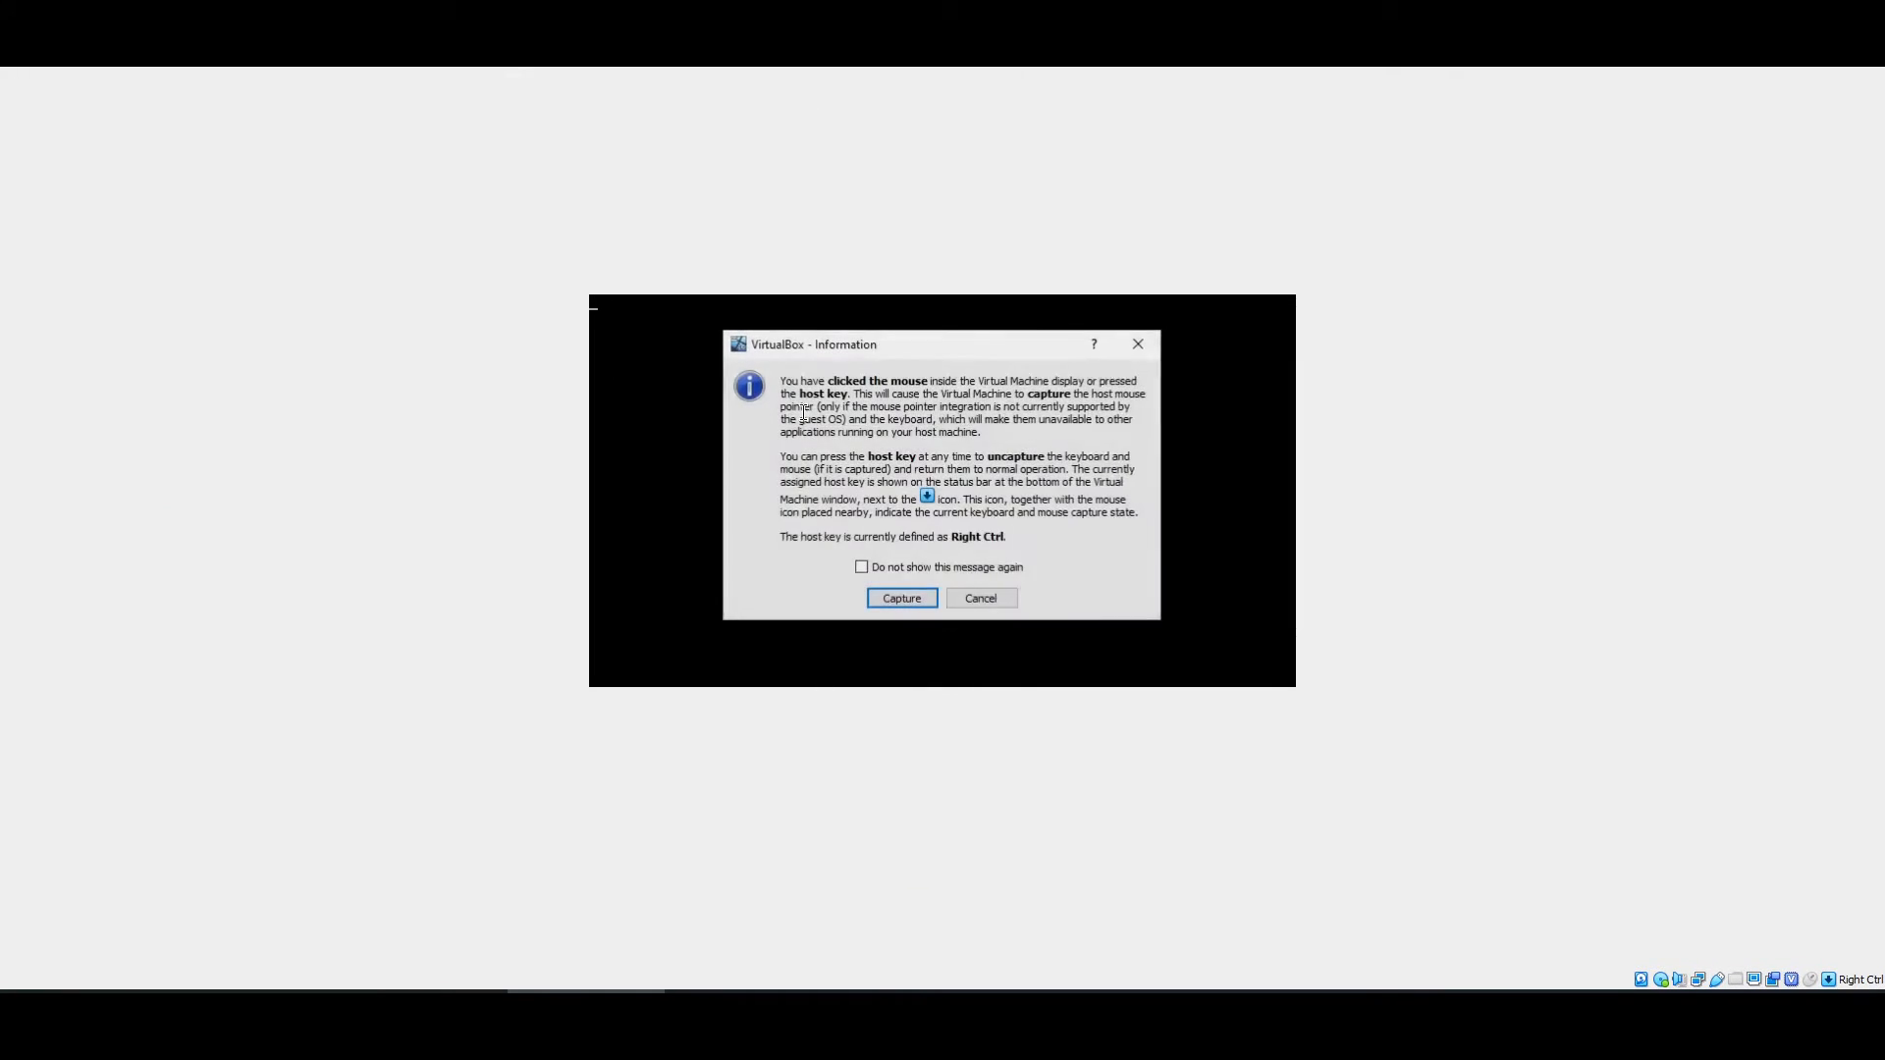
pyautogui.click(896, 597)
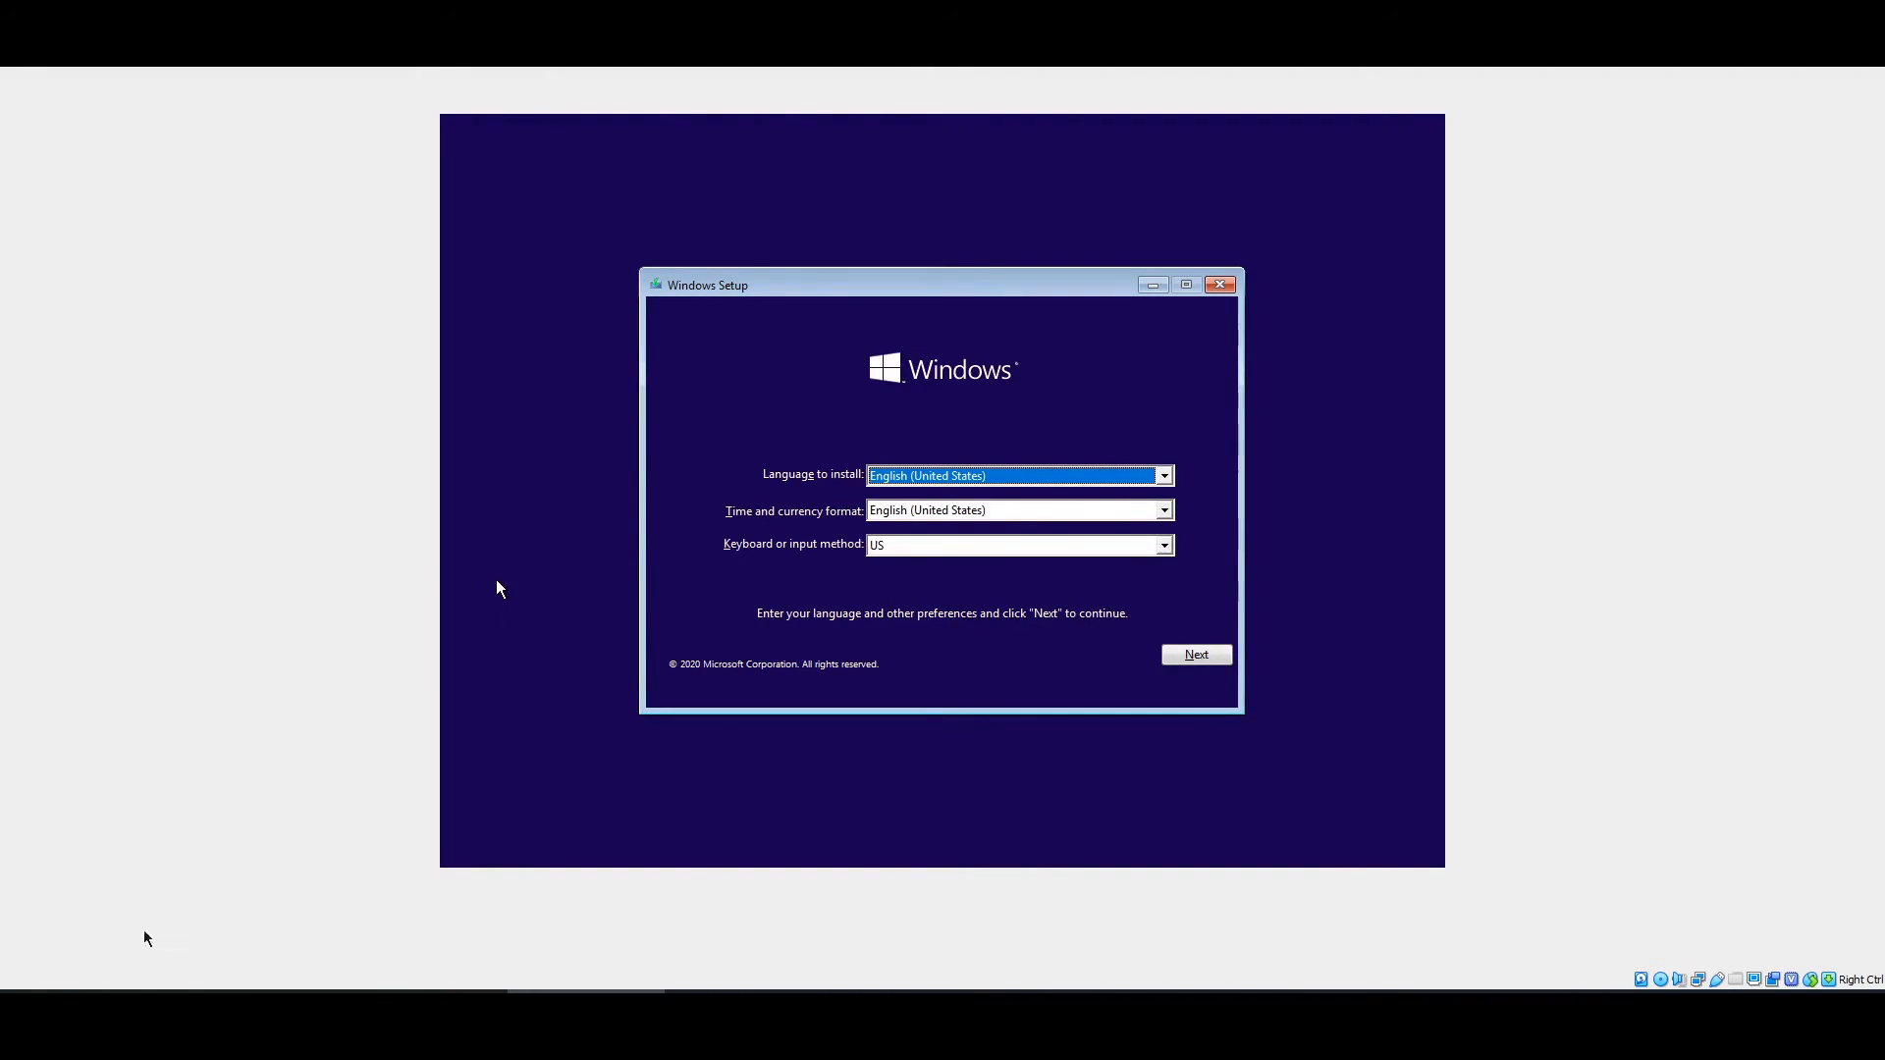
# - Keep default language, choose Install now without a product key, and select Windows 10 Pro
pyautogui.click(1200, 653)
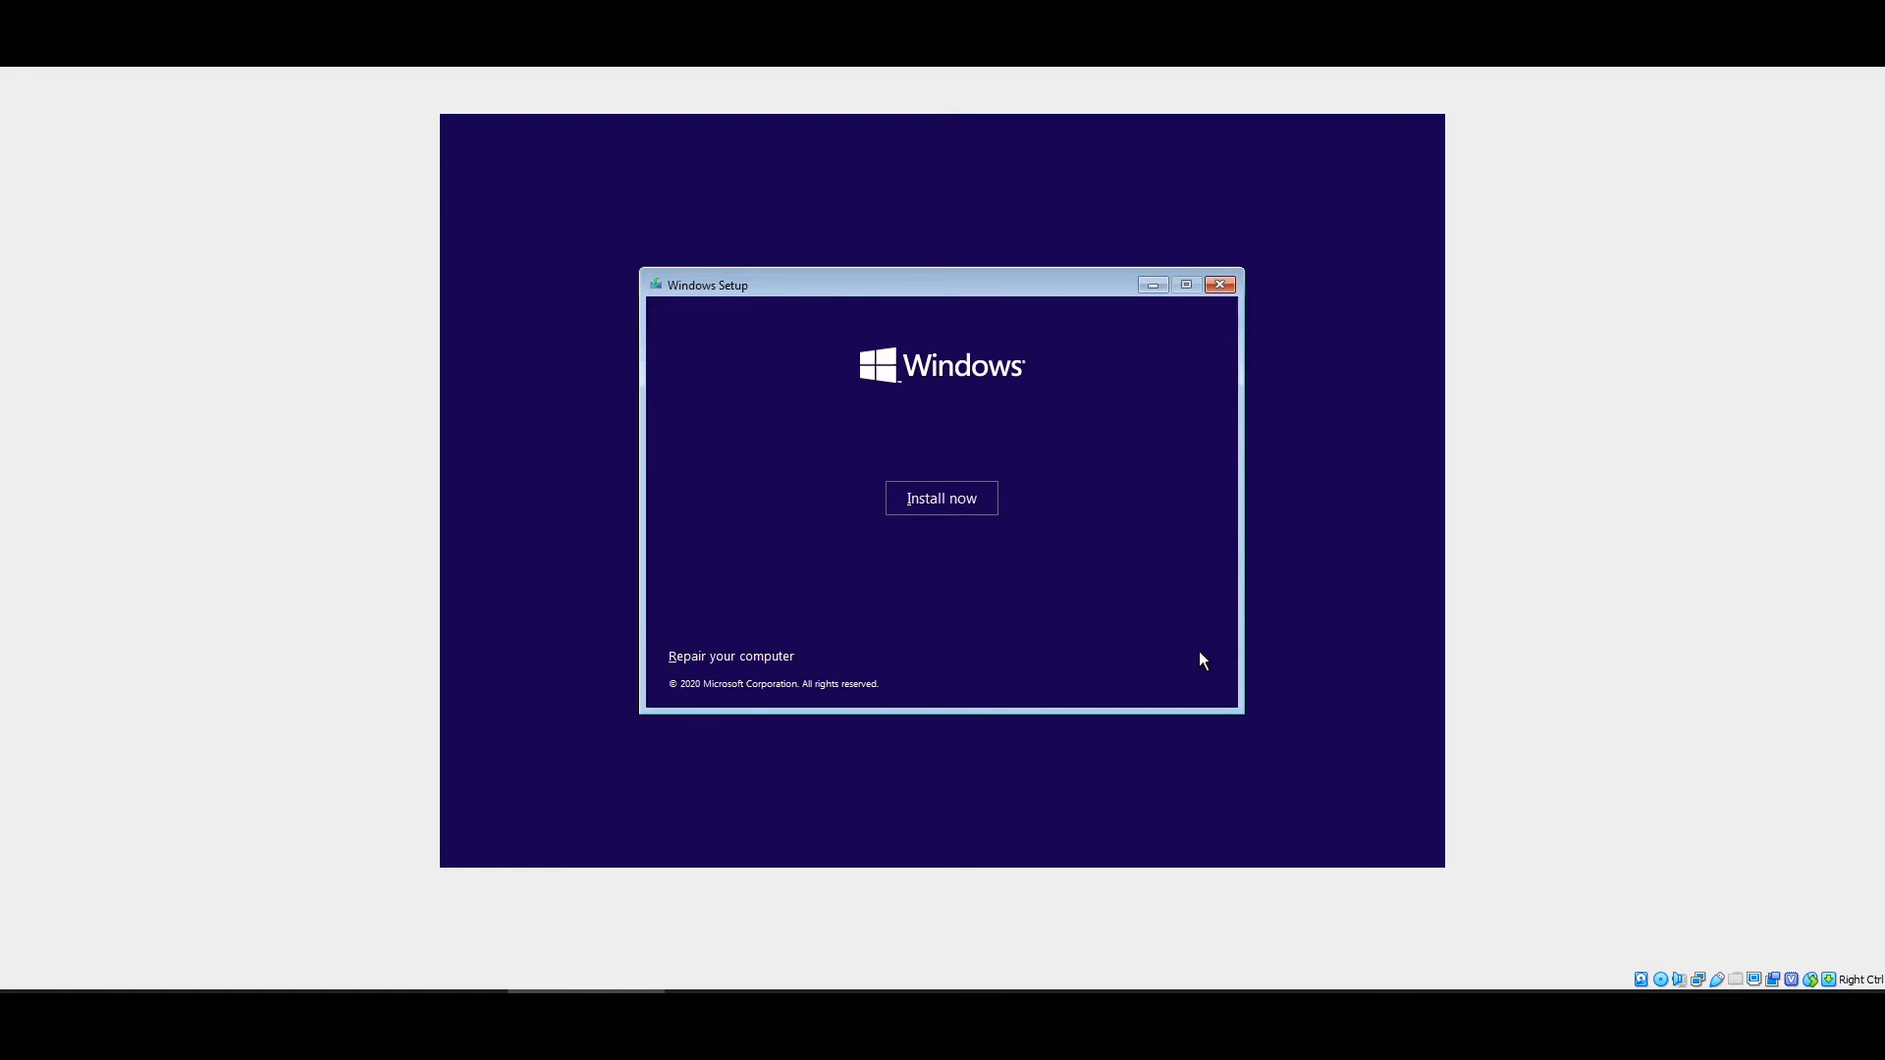
pyautogui.click(981, 503)
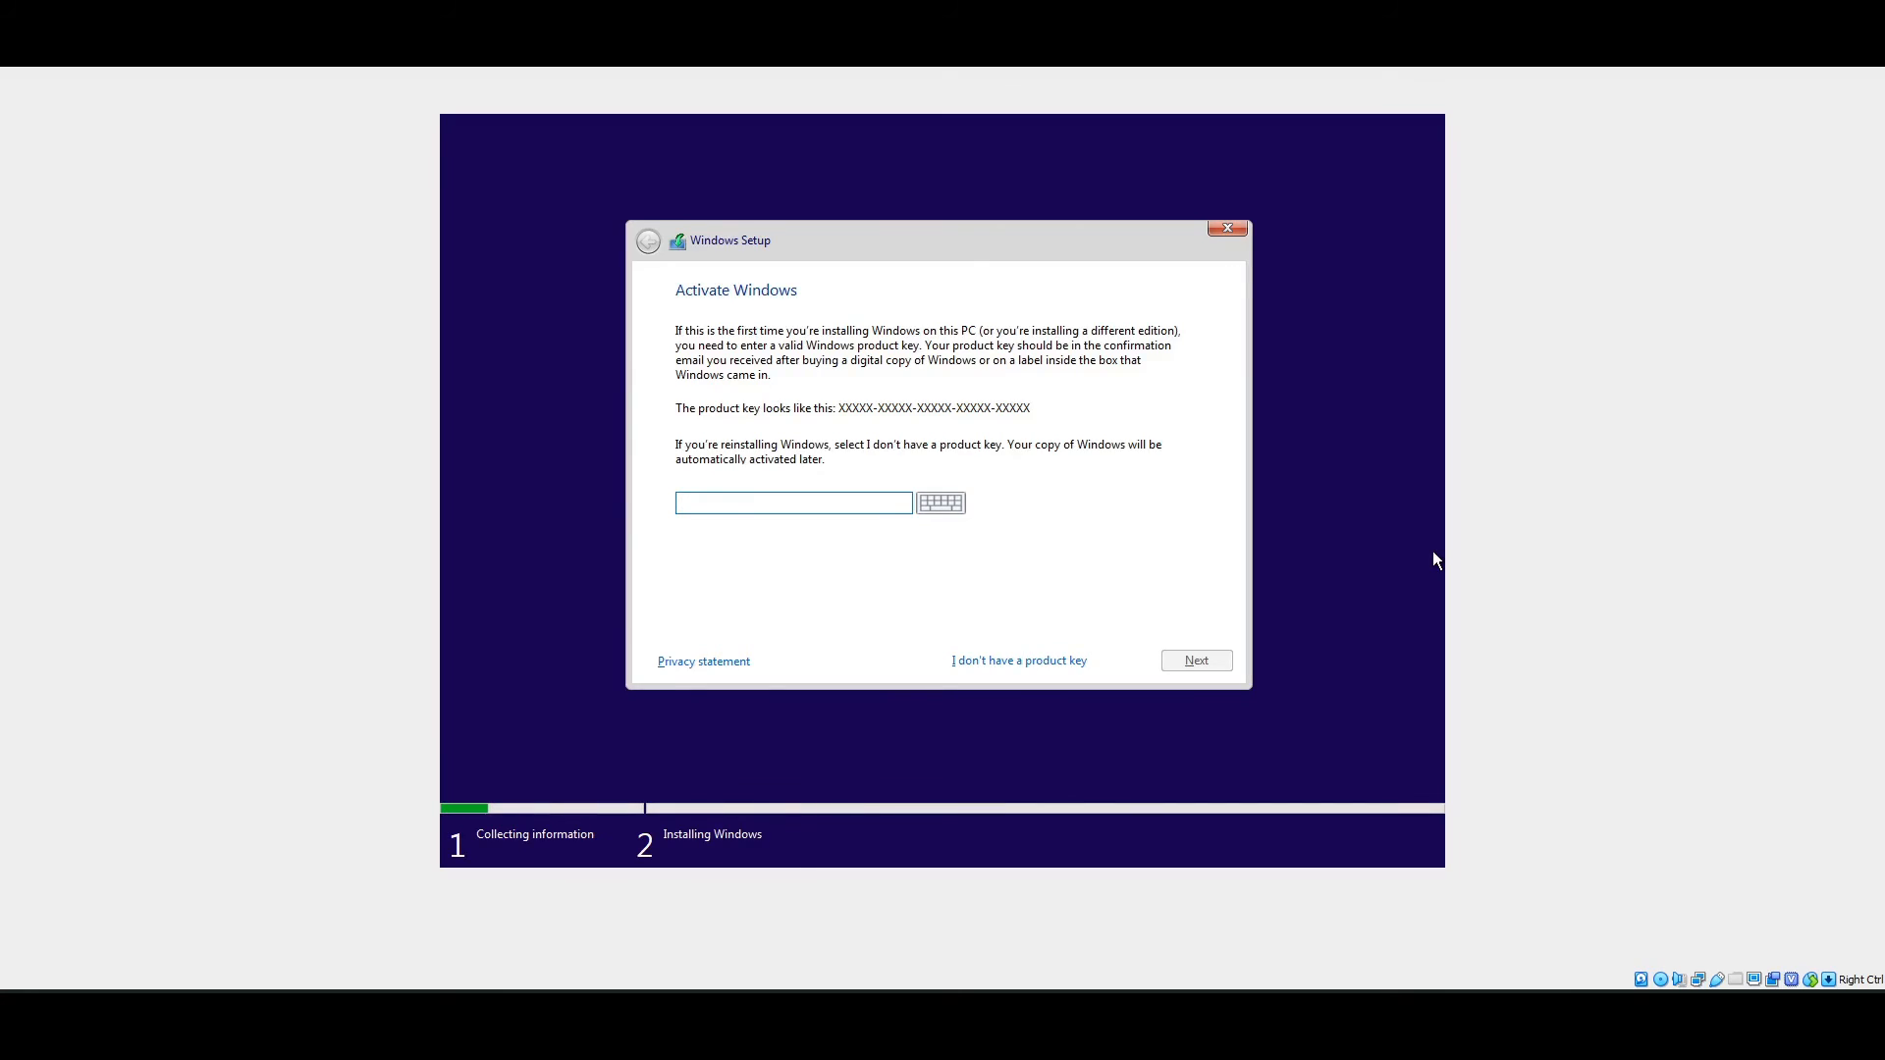
pyautogui.click(984, 657)
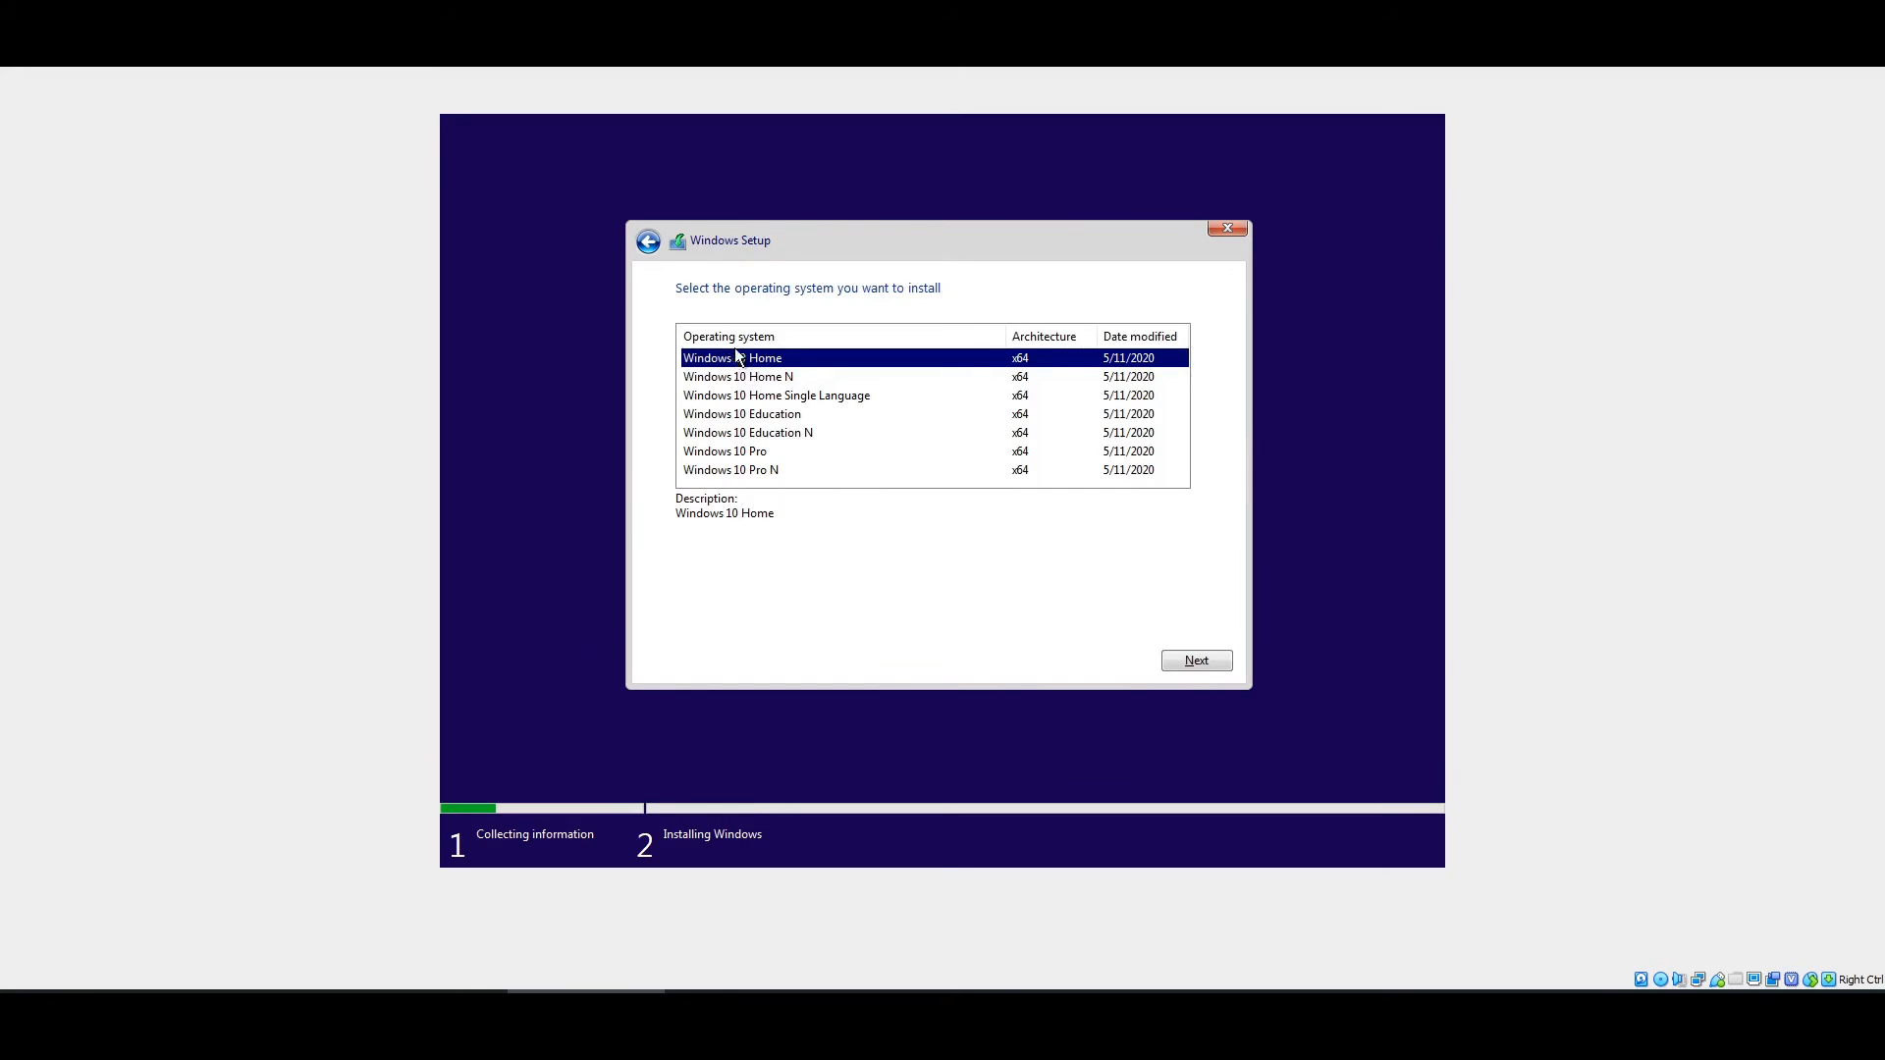
pyautogui.click(729, 452)
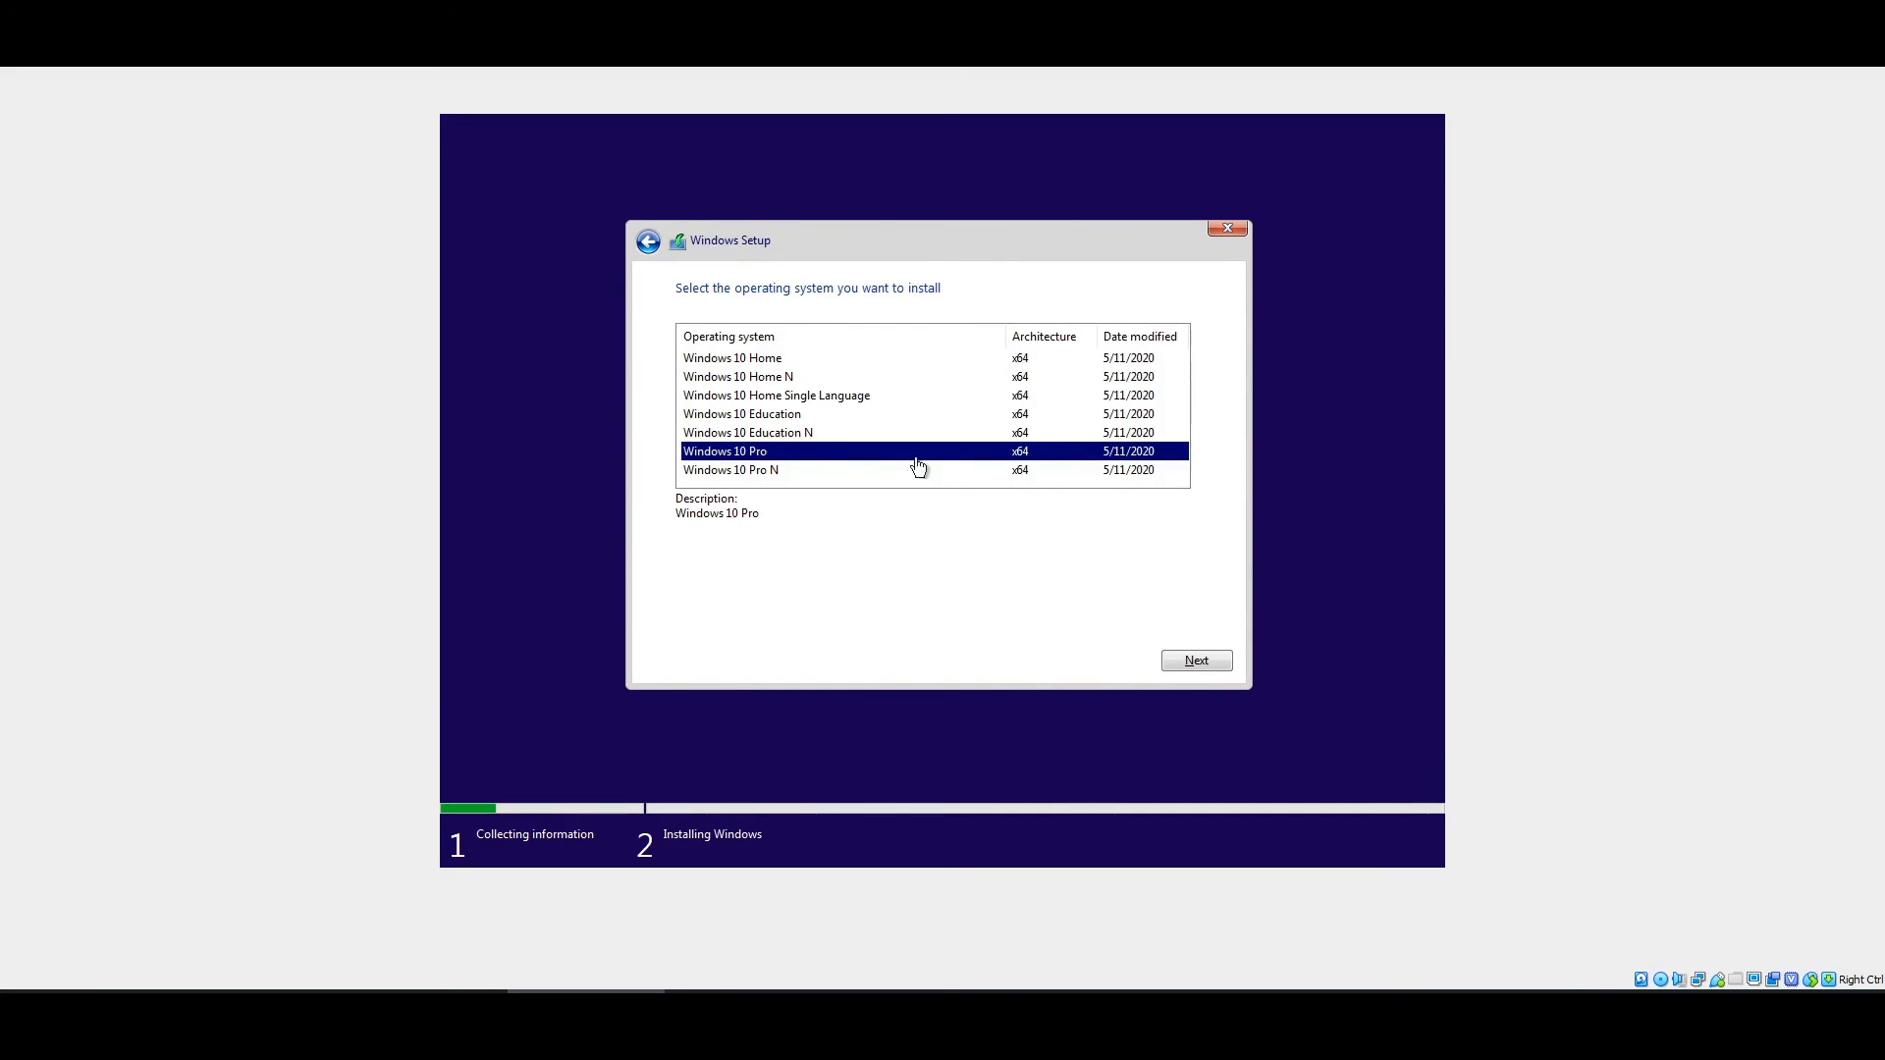
pyautogui.click(1171, 661)
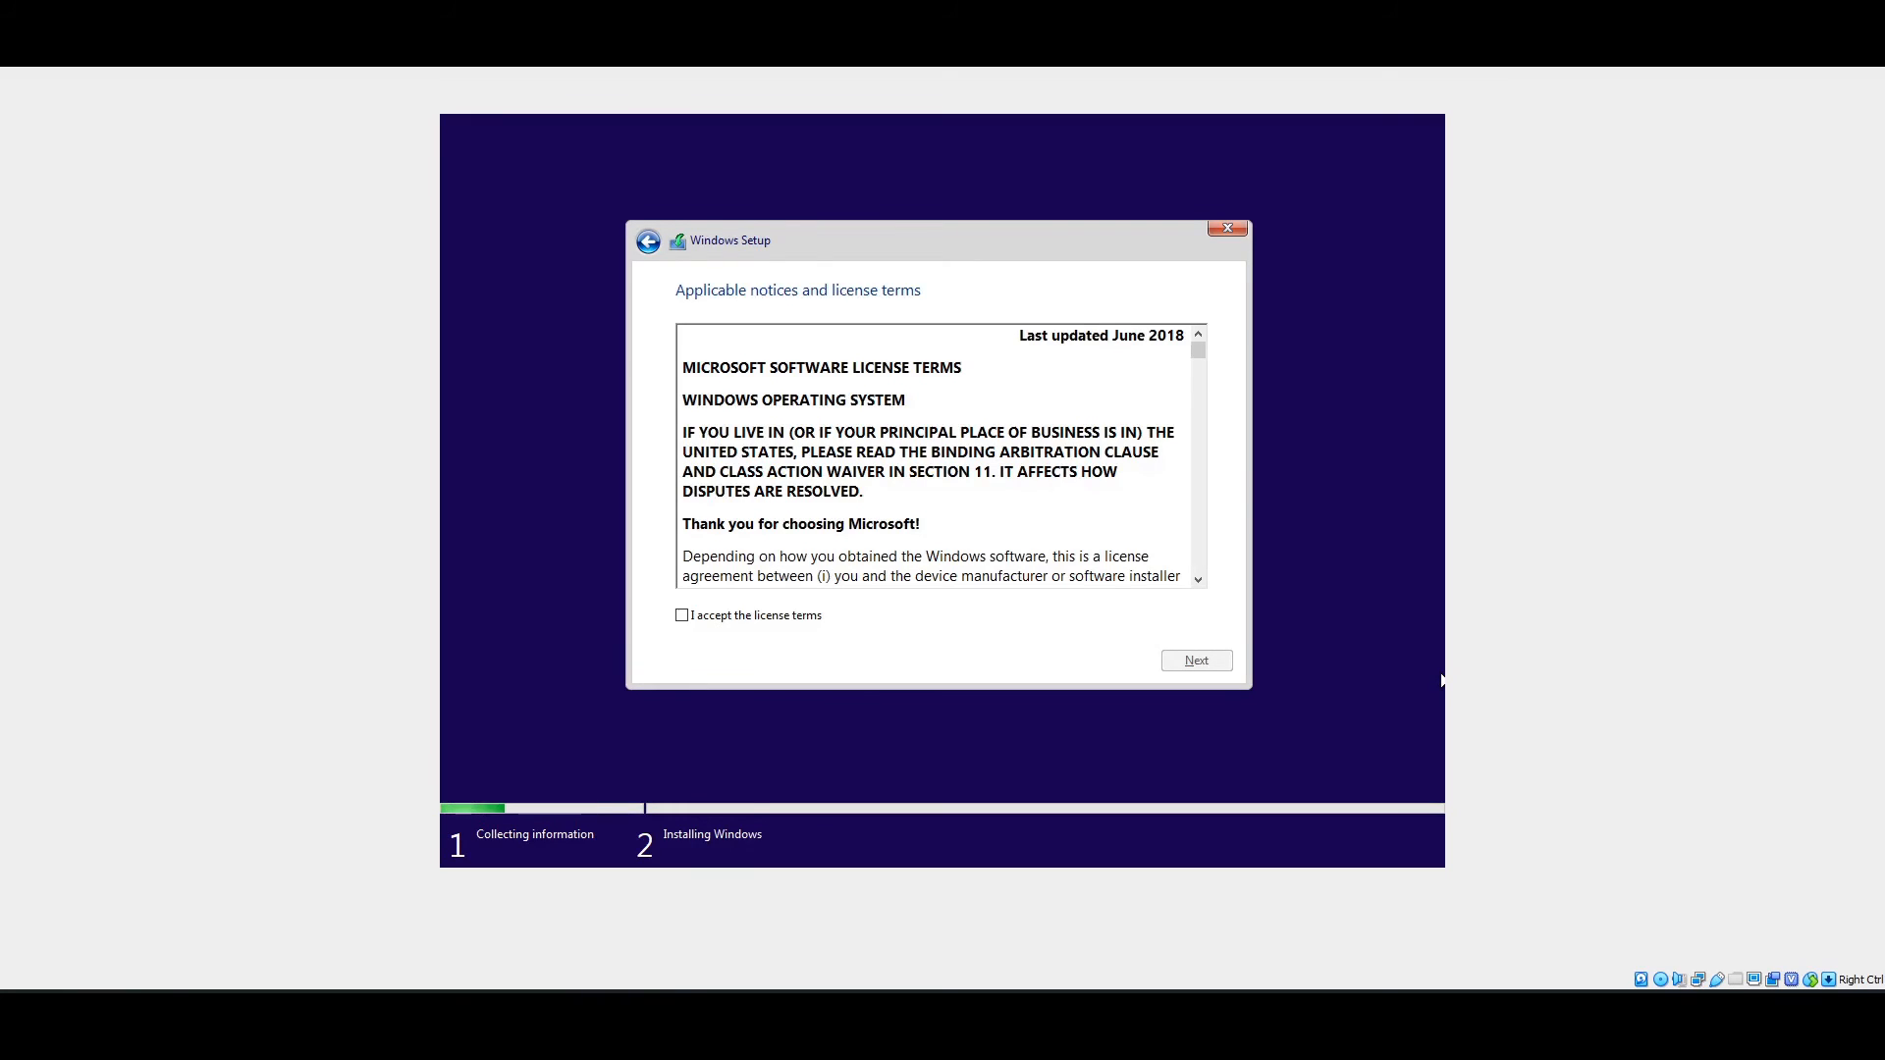
# - Accept the license, choose Custom install, create a 51200 MB partition, and install to Partition 2
pyautogui.click(705, 620)
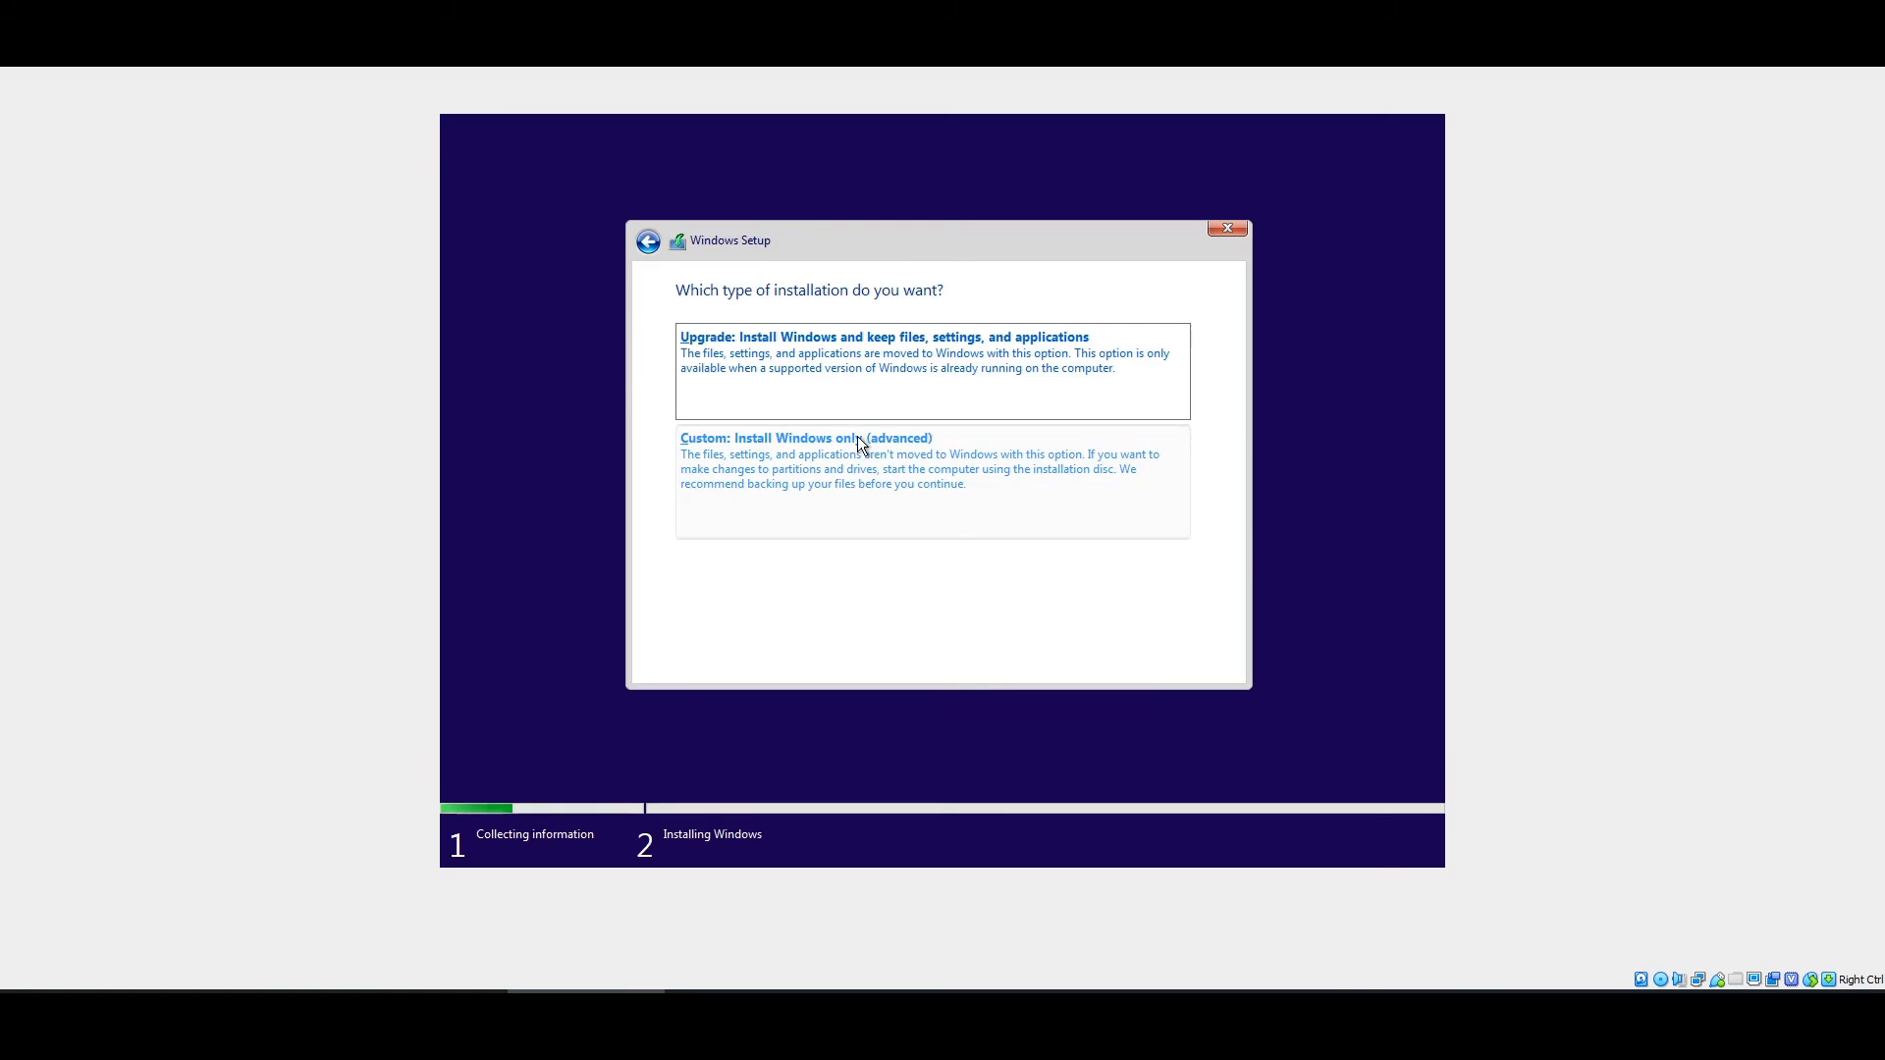
pyautogui.click(816, 465)
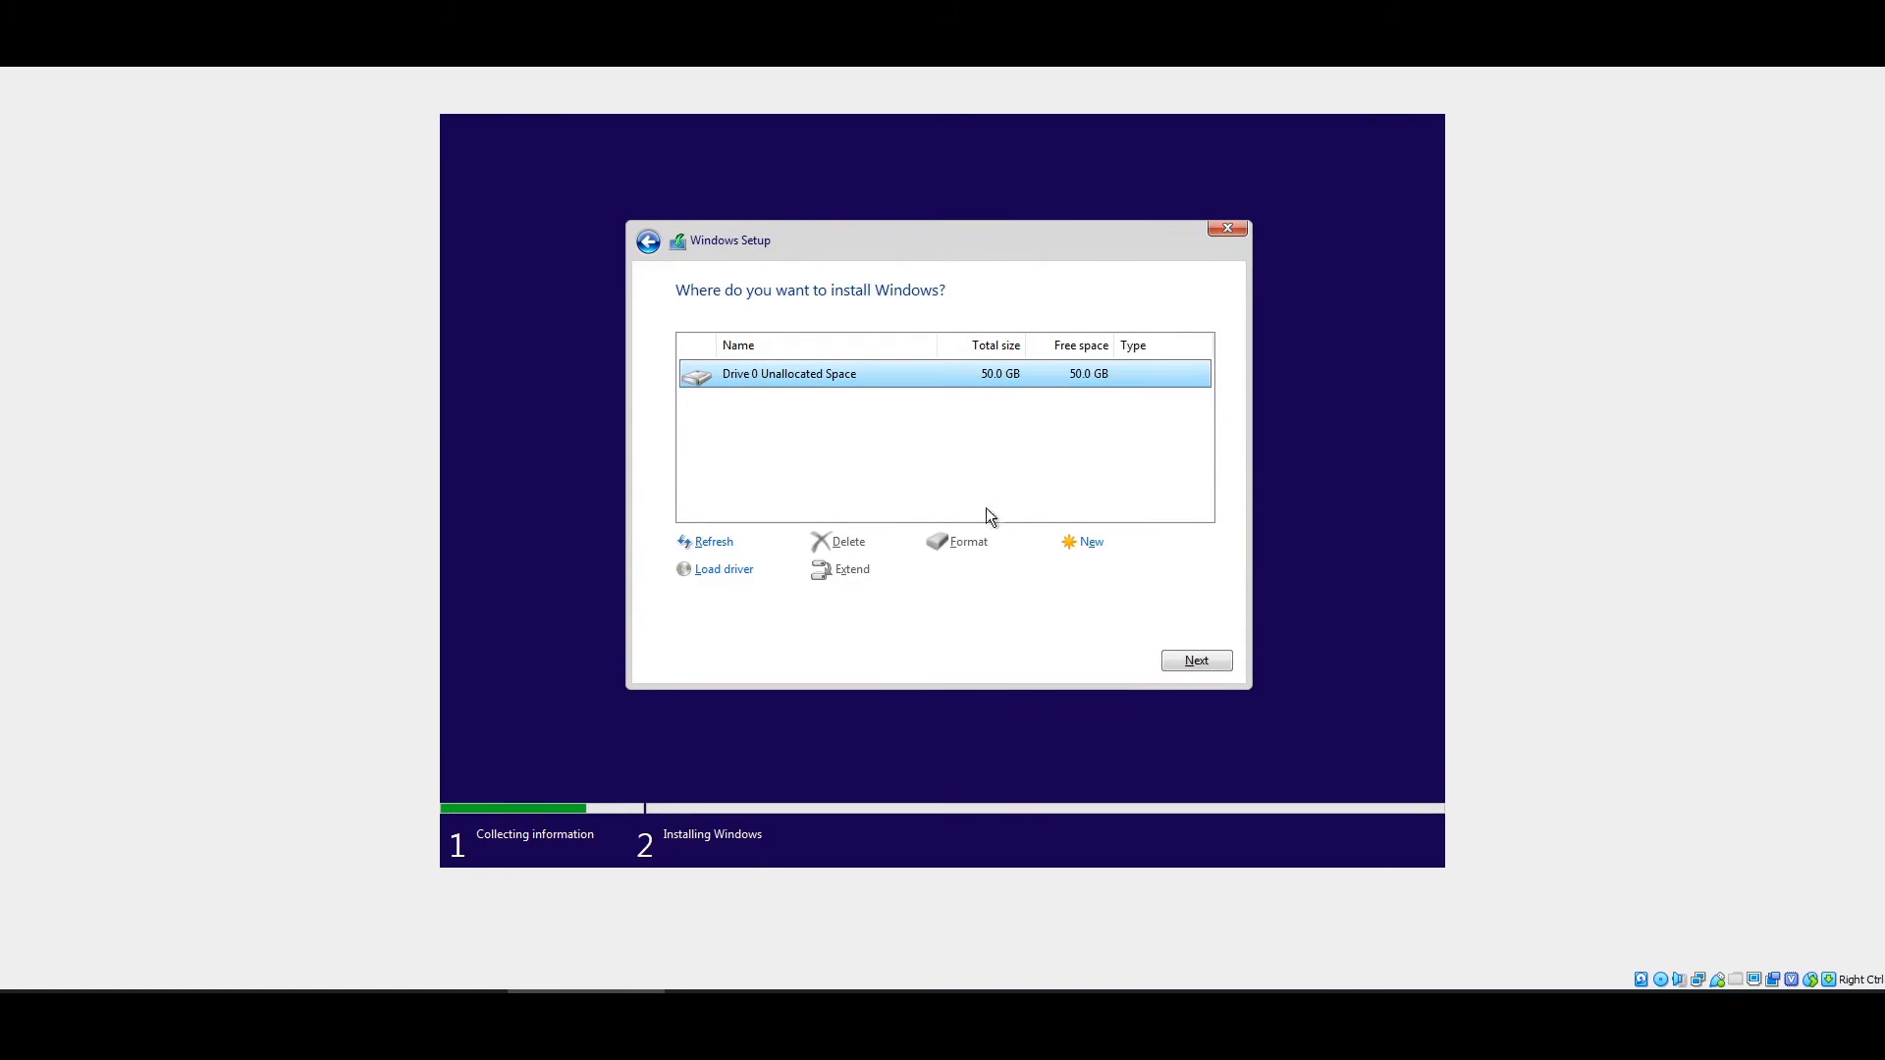
pyautogui.click(1084, 550)
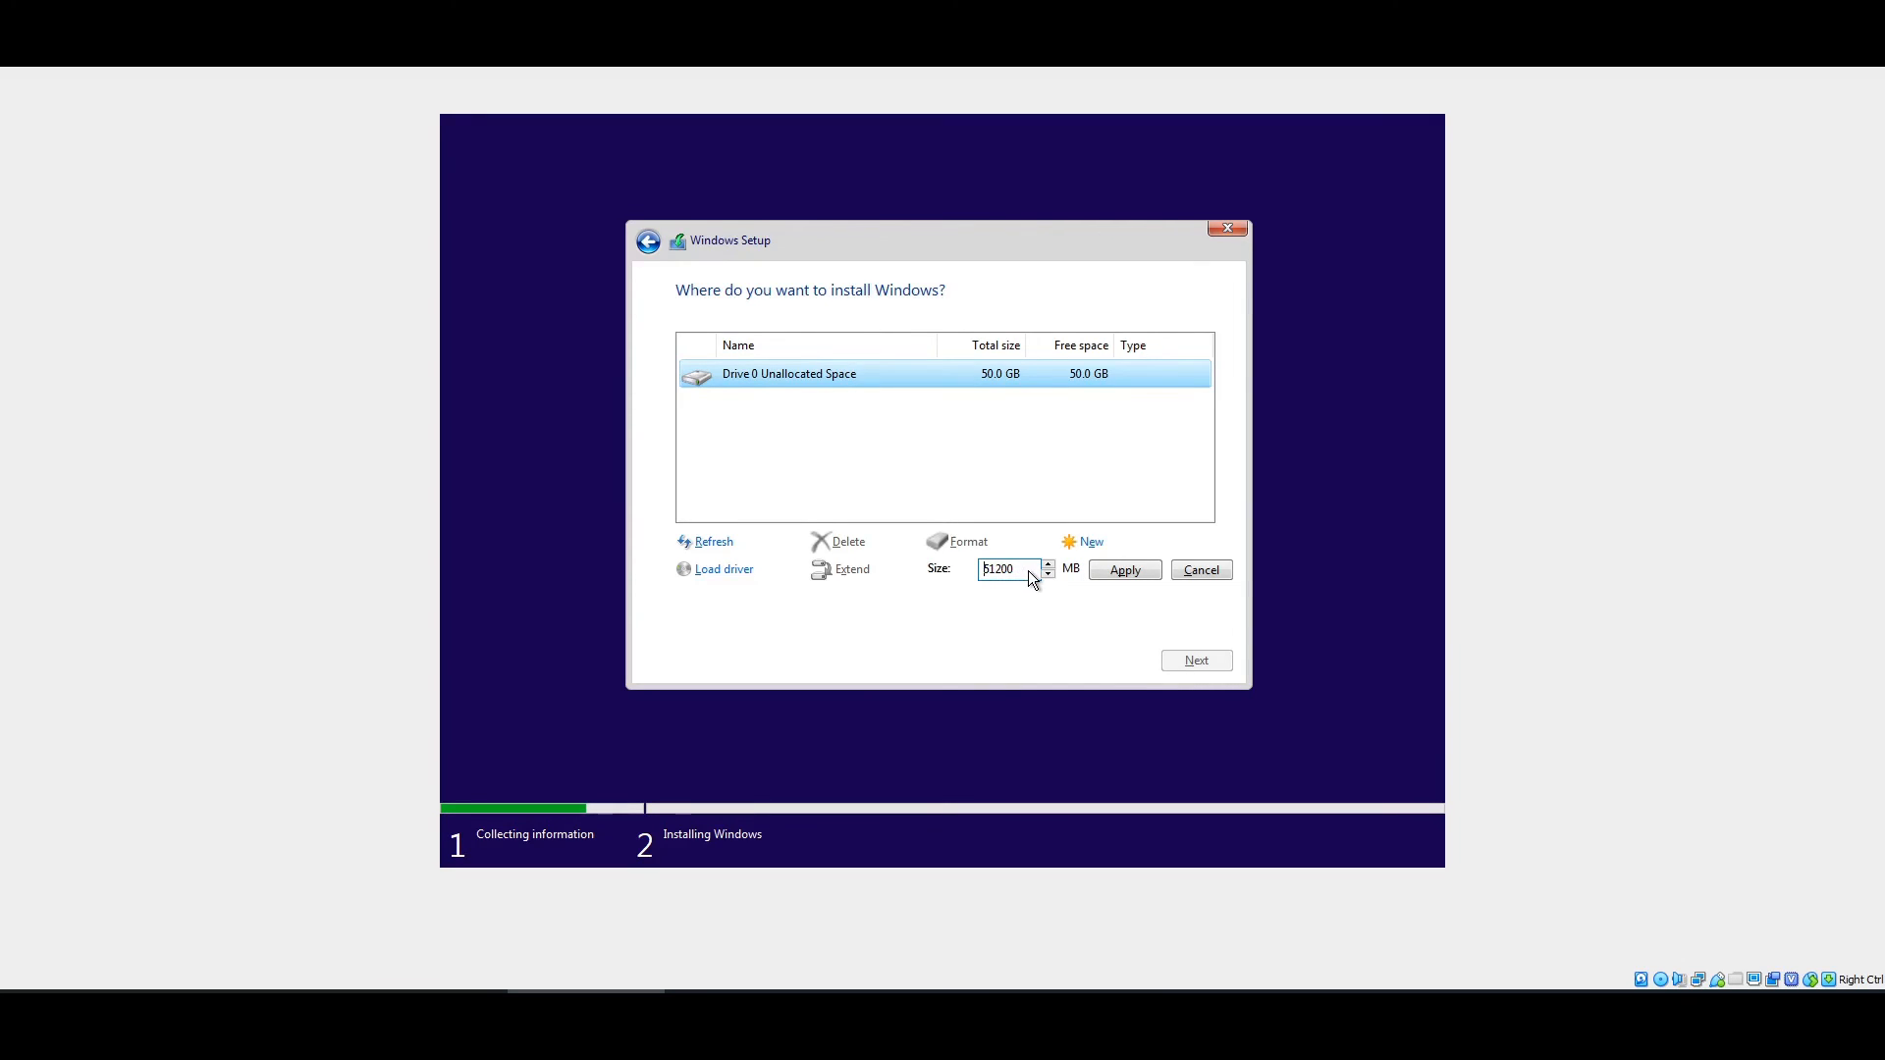
pyautogui.click(1124, 570)
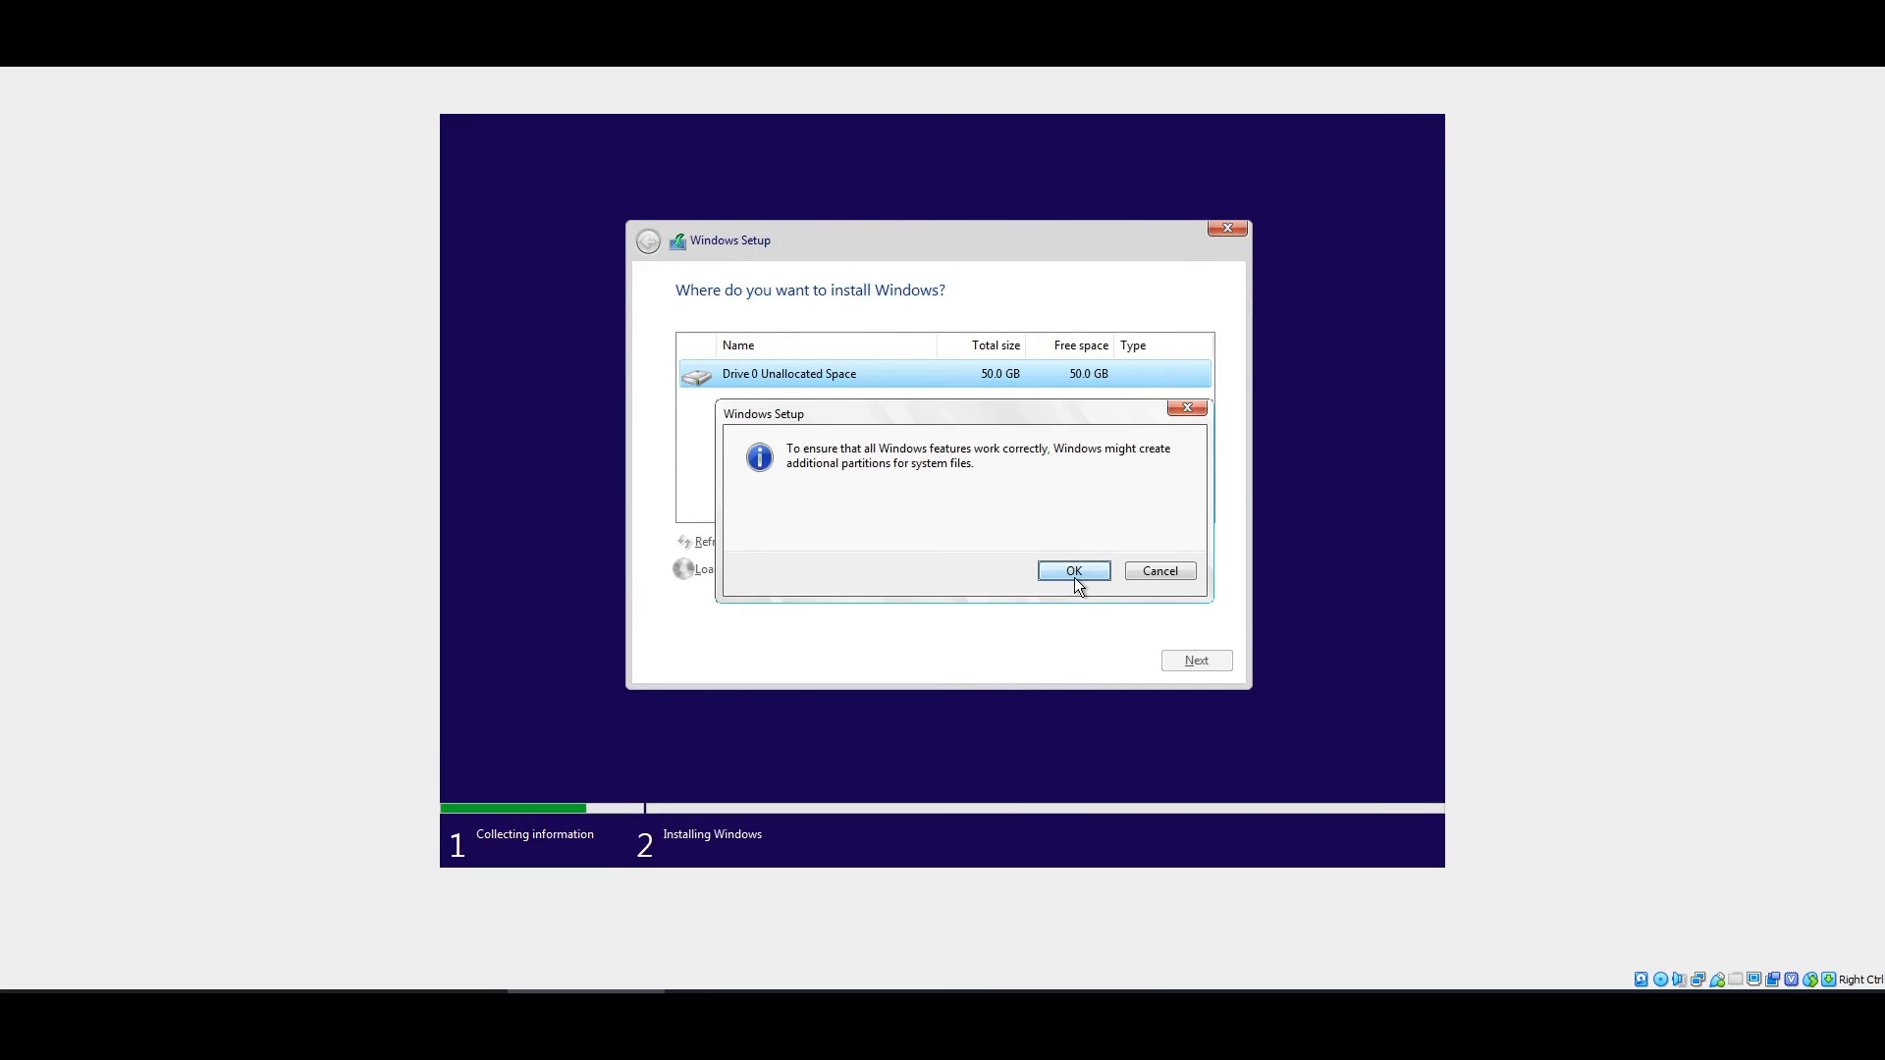
pyautogui.click(1075, 571)
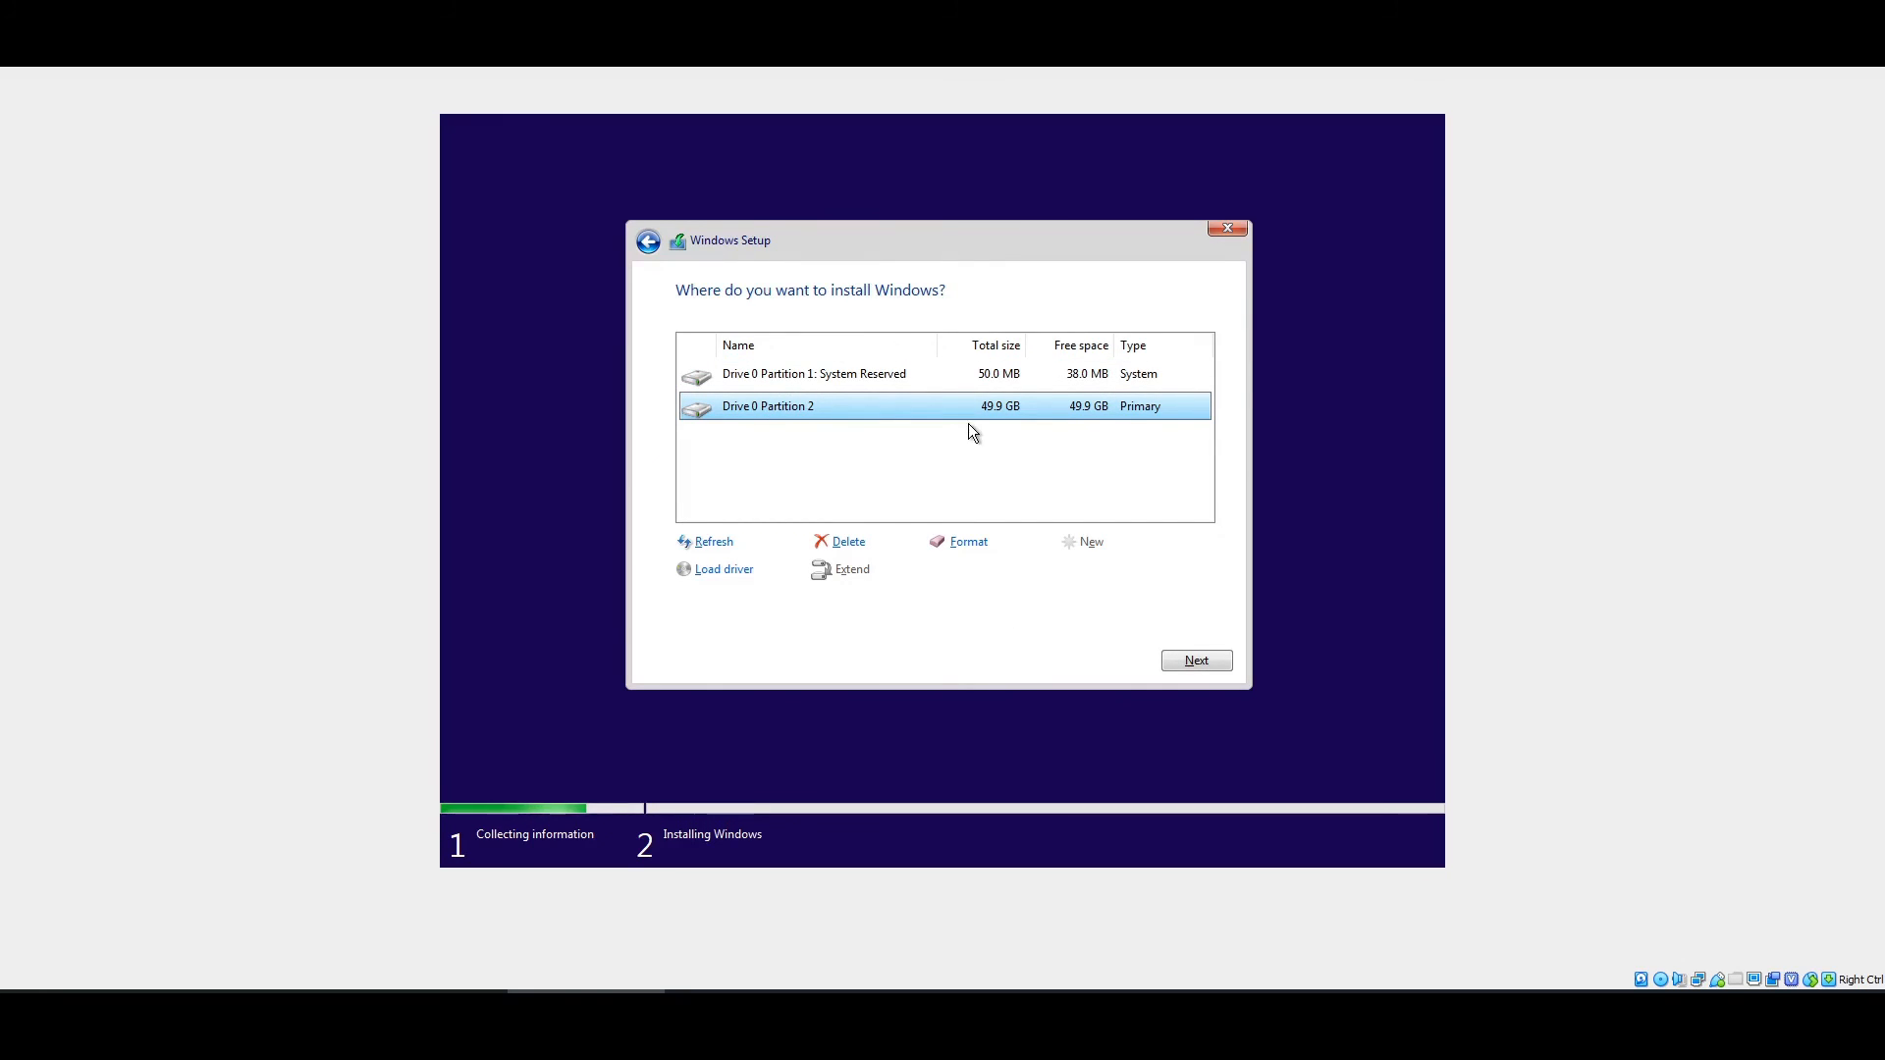
pyautogui.click(1177, 662)
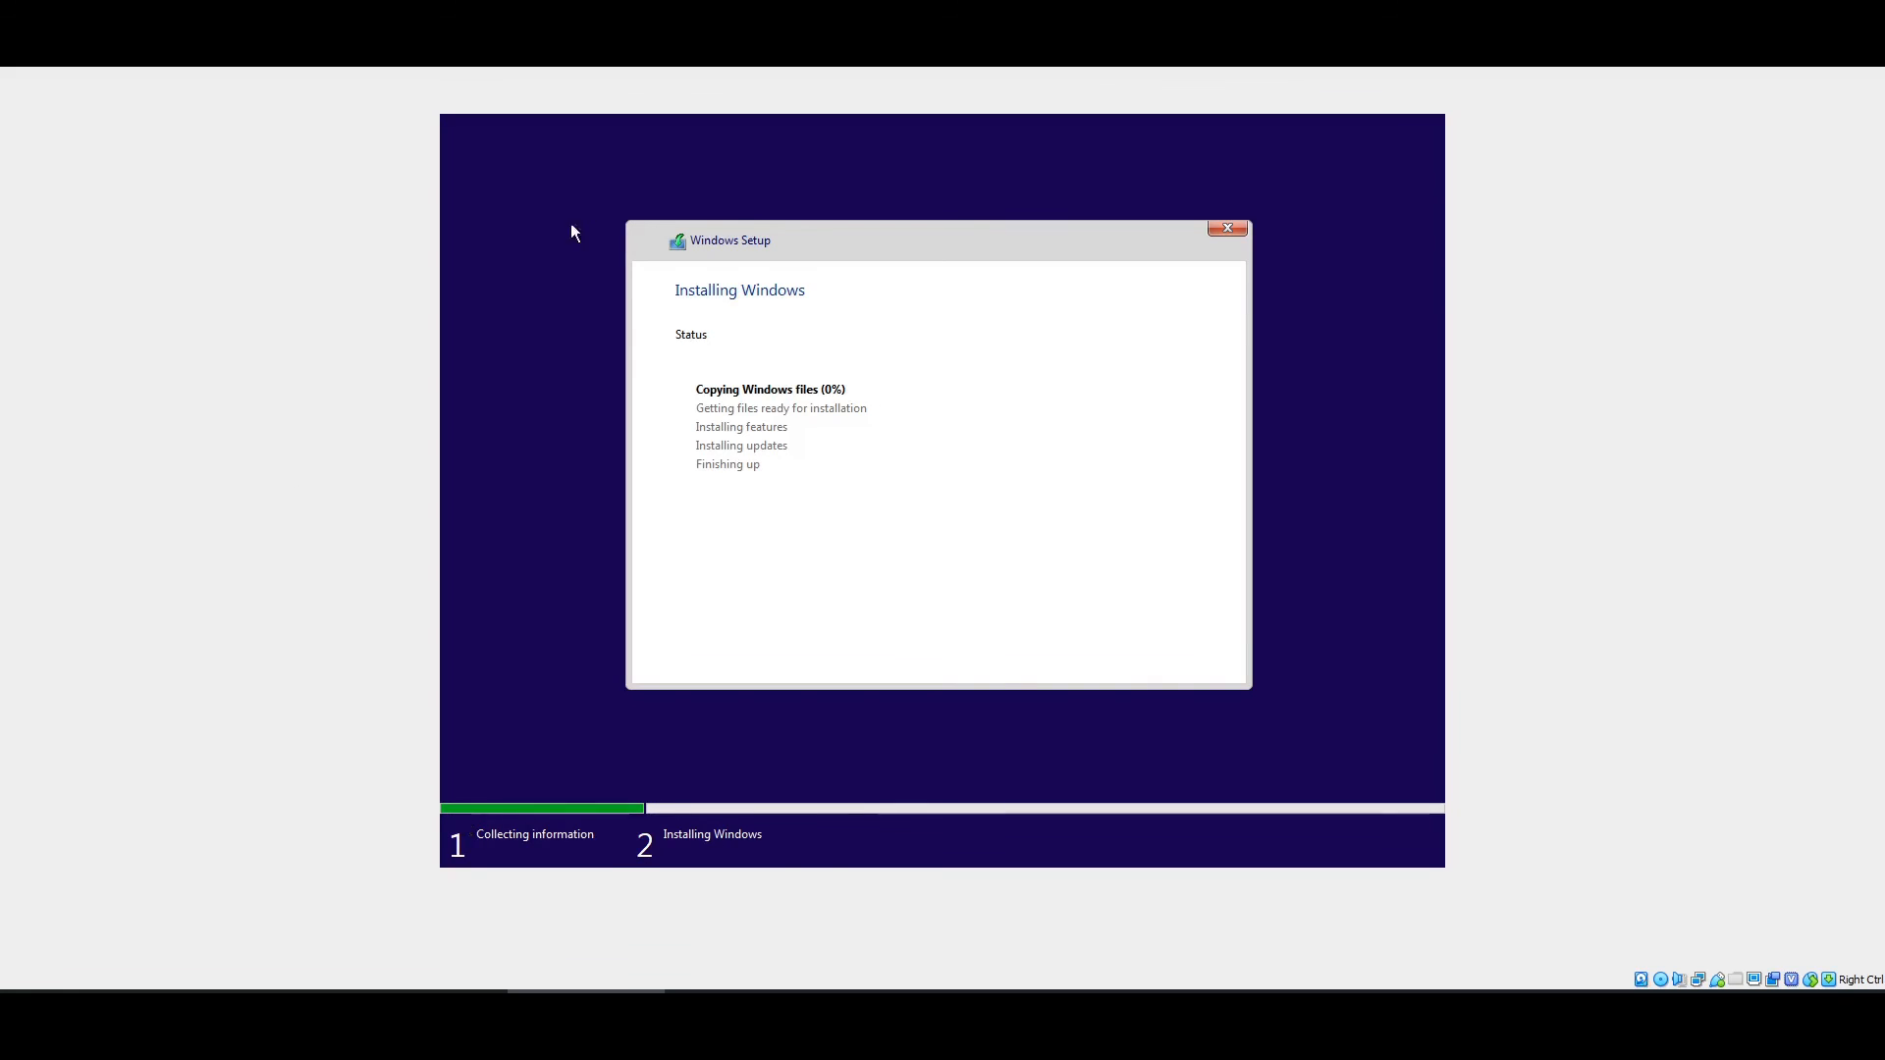